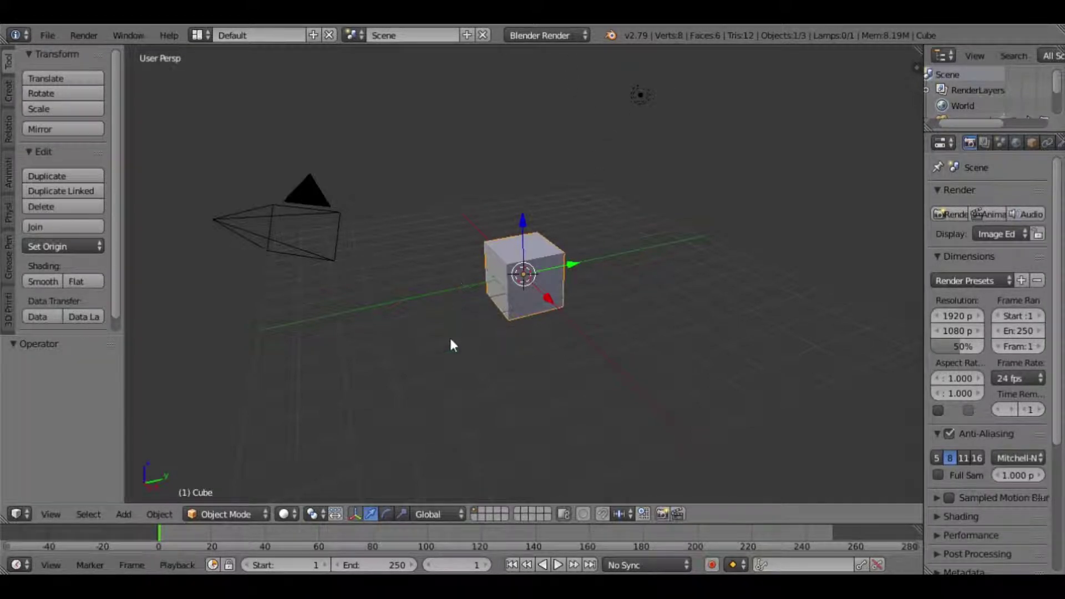
Switch the render engine to Blender Game and enable Fullscreen and Desktop for the standalone player
click(560, 37)
click(558, 75)
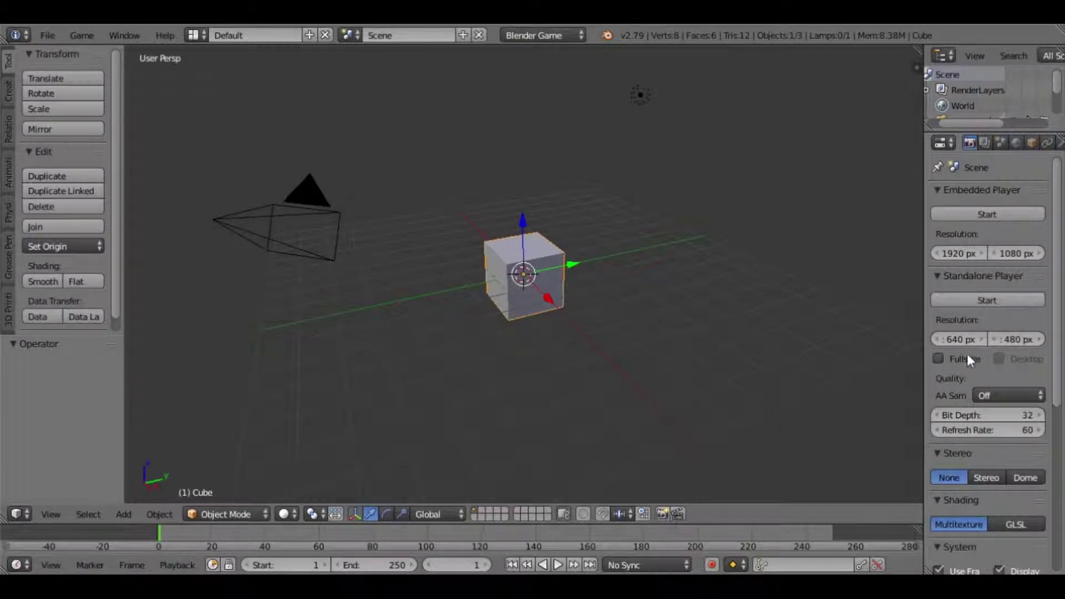
click(941, 356)
click(998, 359)
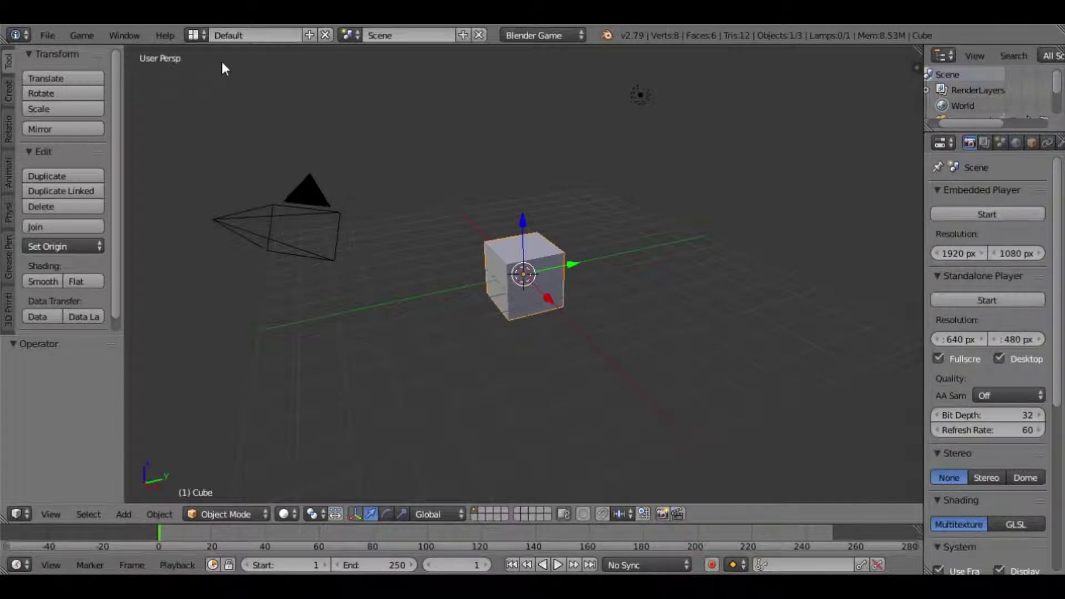
Change the screen layout to Game Logic and view the cube through the camera
click(194, 36)
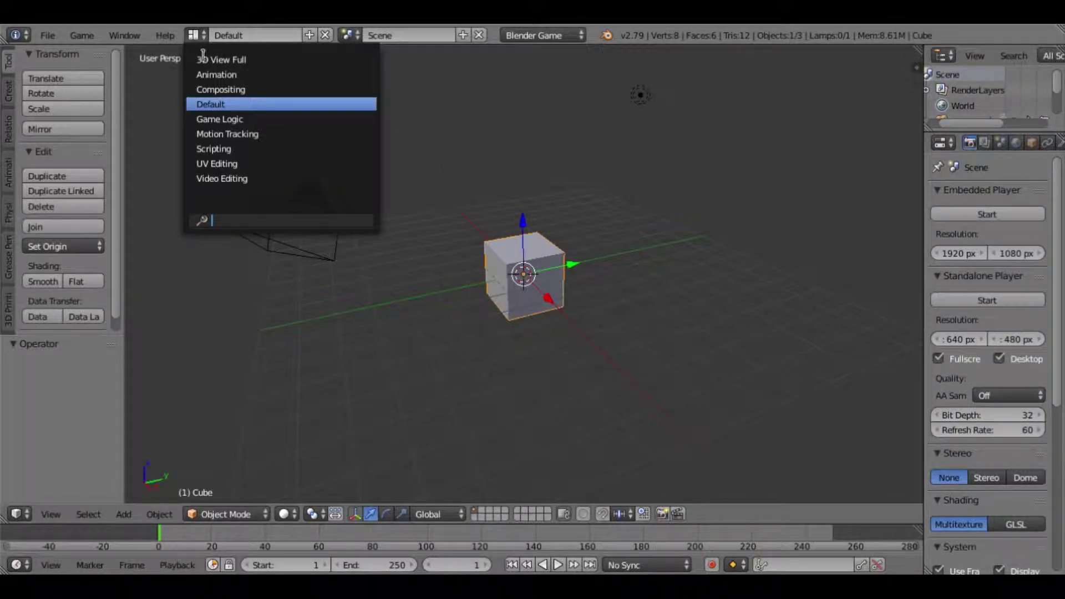
click(233, 120)
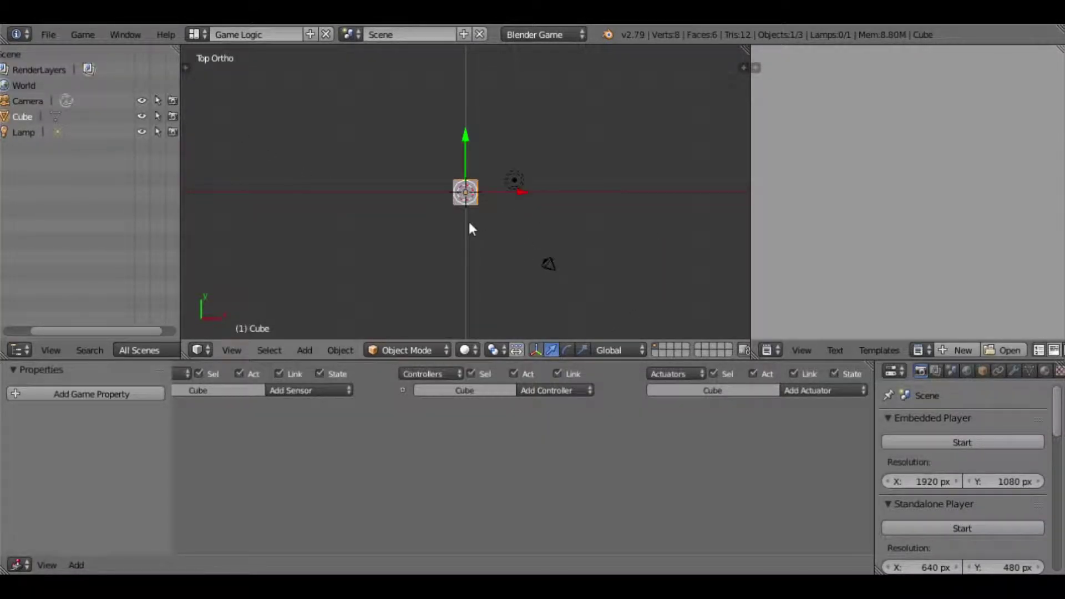
scroll(470, 224, up, 4)
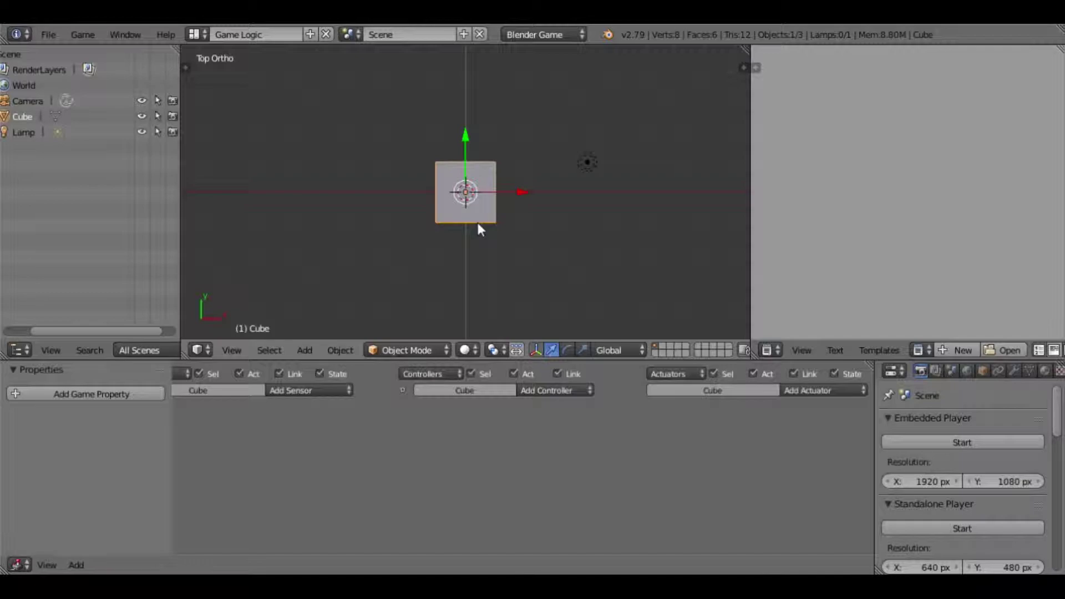
key(KP_0)
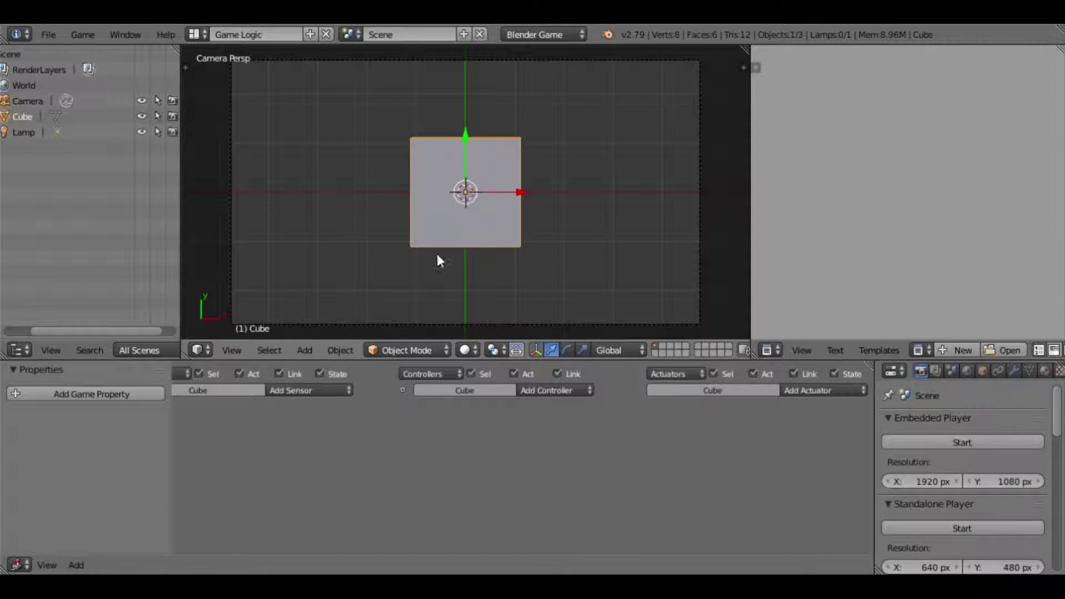
Flatten the cube along the global Z axis into a very thin plate
middle_drag(488, 292, 456, 168)
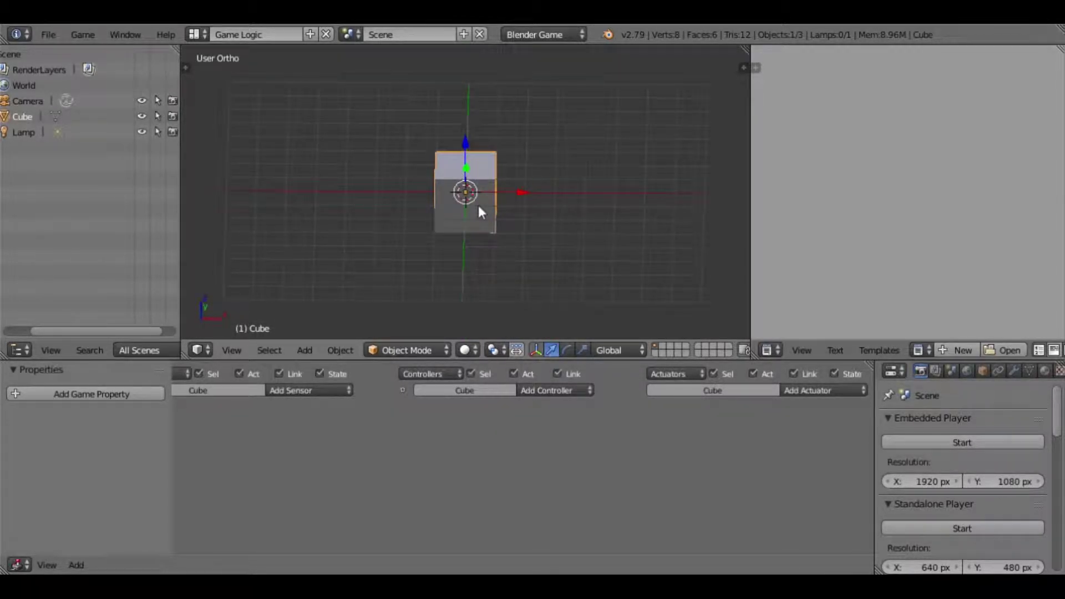
key(s)
key(z)
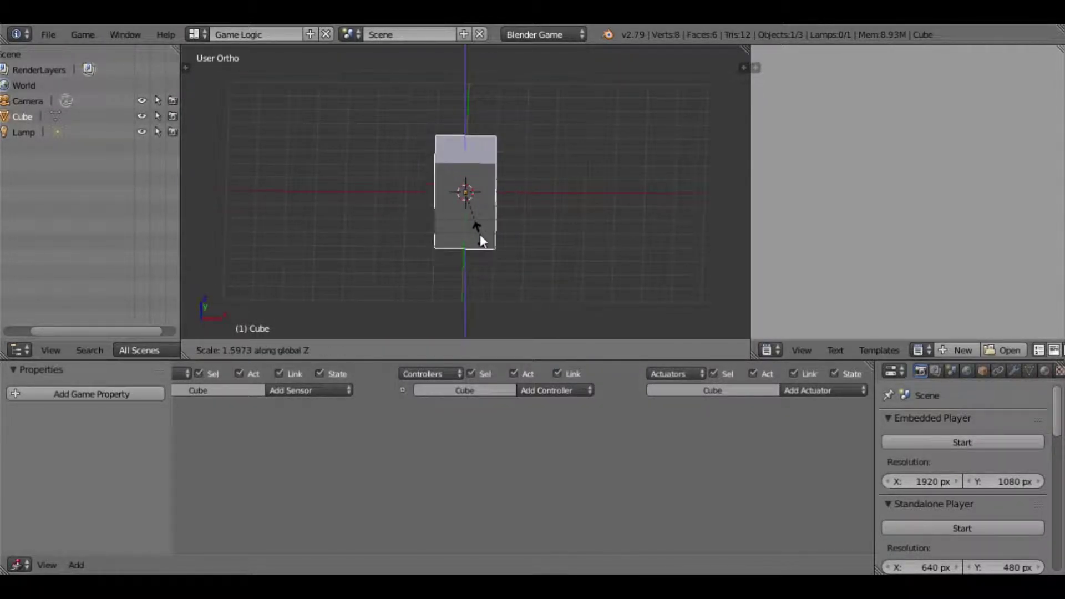
click(468, 193)
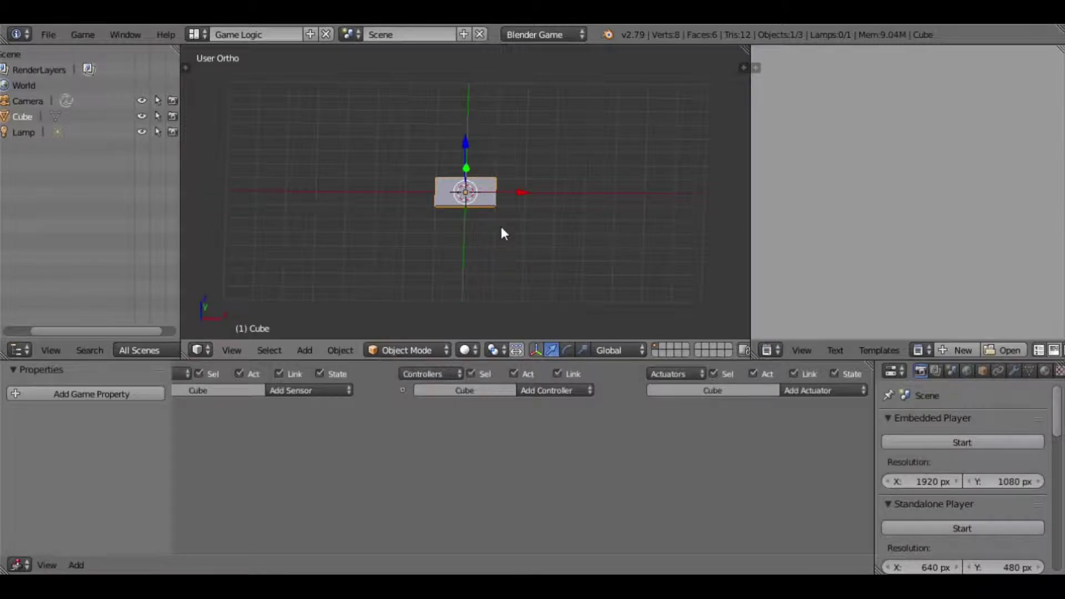
scroll(464, 244, up, 8)
mouse_move(463, 258)
middle_down()
mouse_move(458, 215)
mouse_move(436, 230)
mouse_move(454, 278)
mouse_move(461, 264)
middle_up()
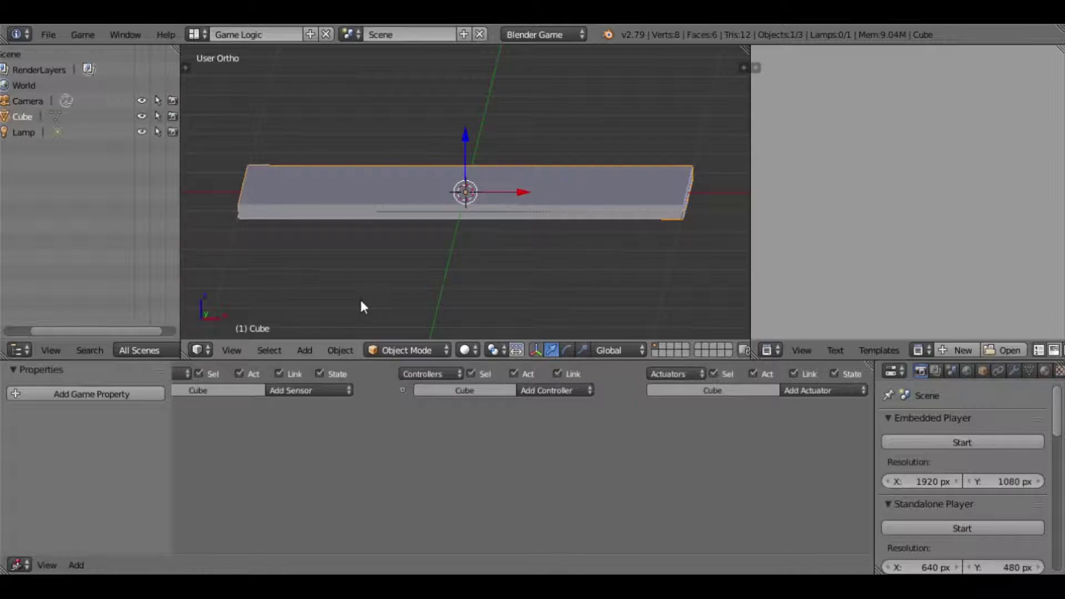
key(s)
key(z)
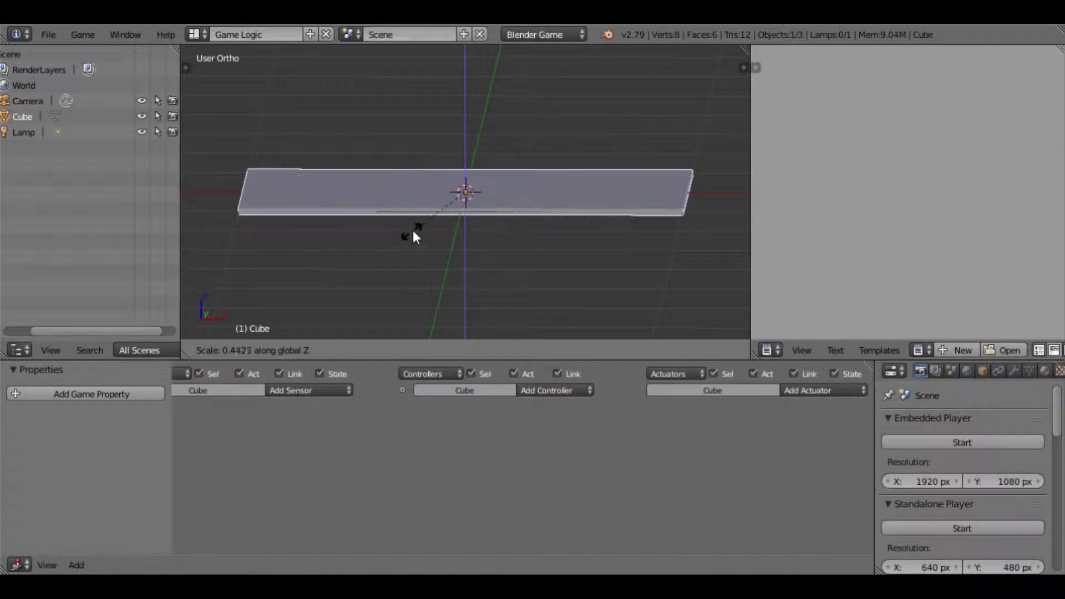
click(445, 194)
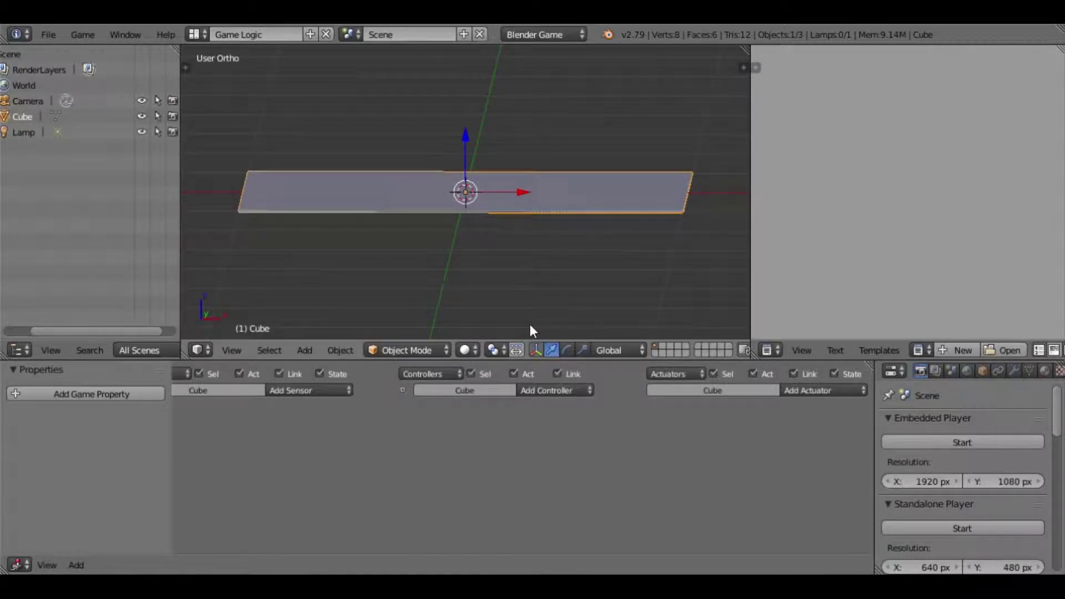
In the camera view, move the plate down along Y and scale it along Y to about three quarters
key(KP_0)
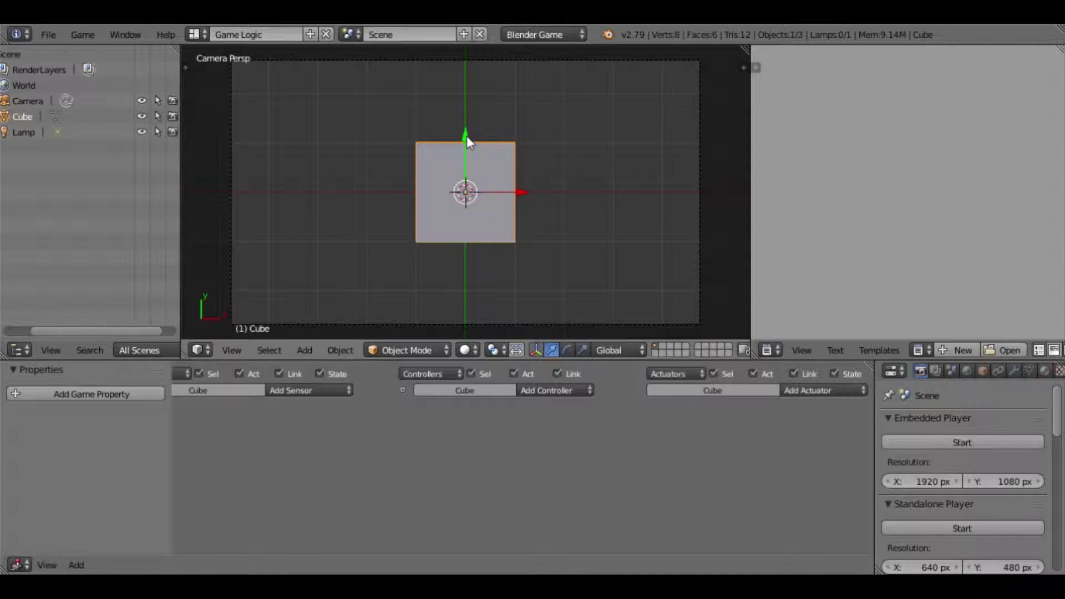
drag(466, 137, 469, 201)
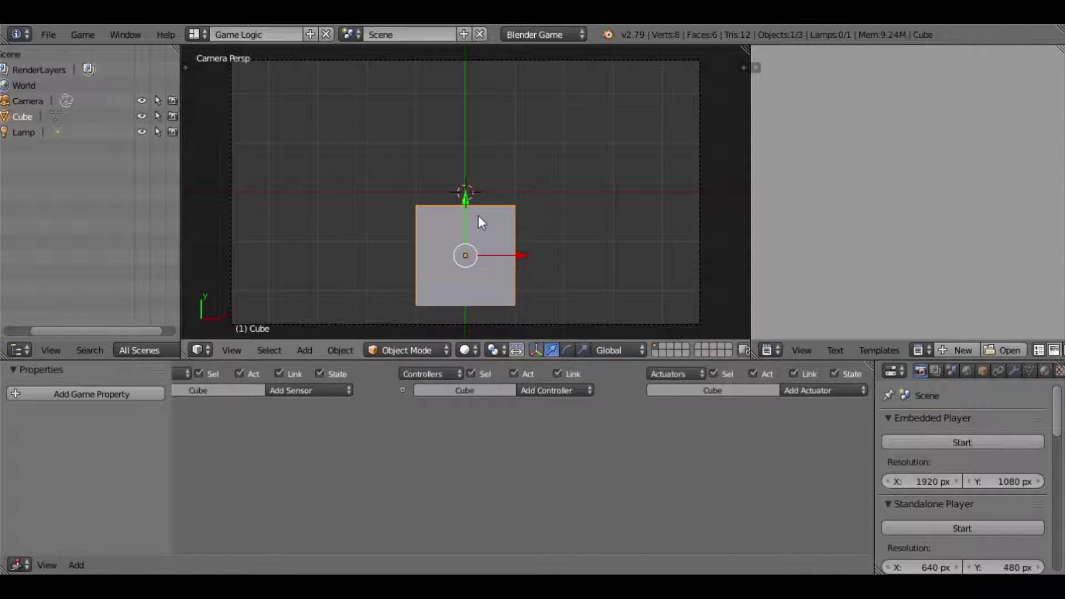
key(s)
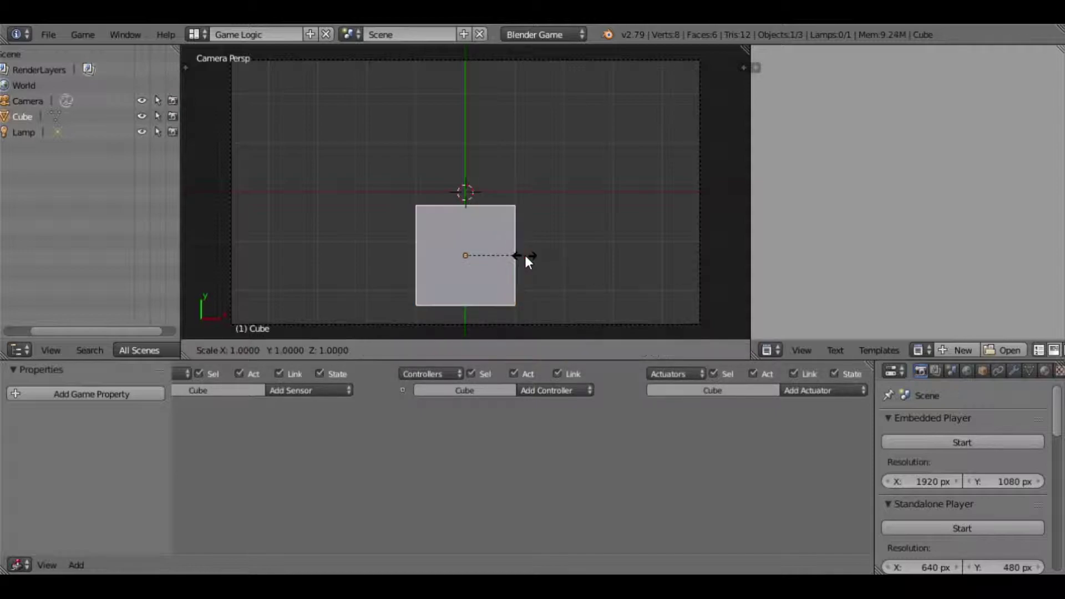
key(y)
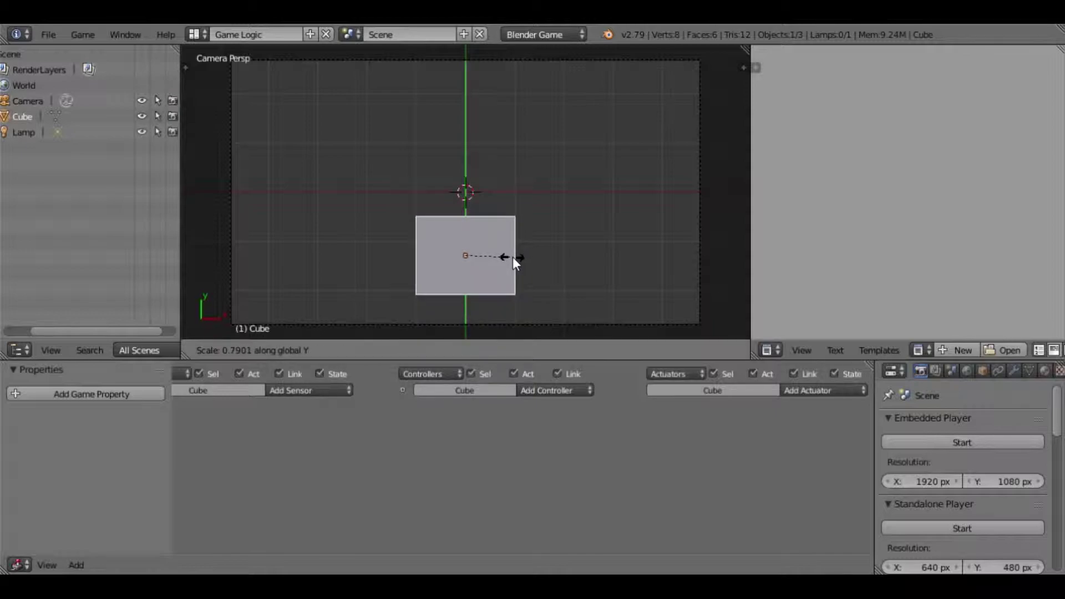
click(510, 255)
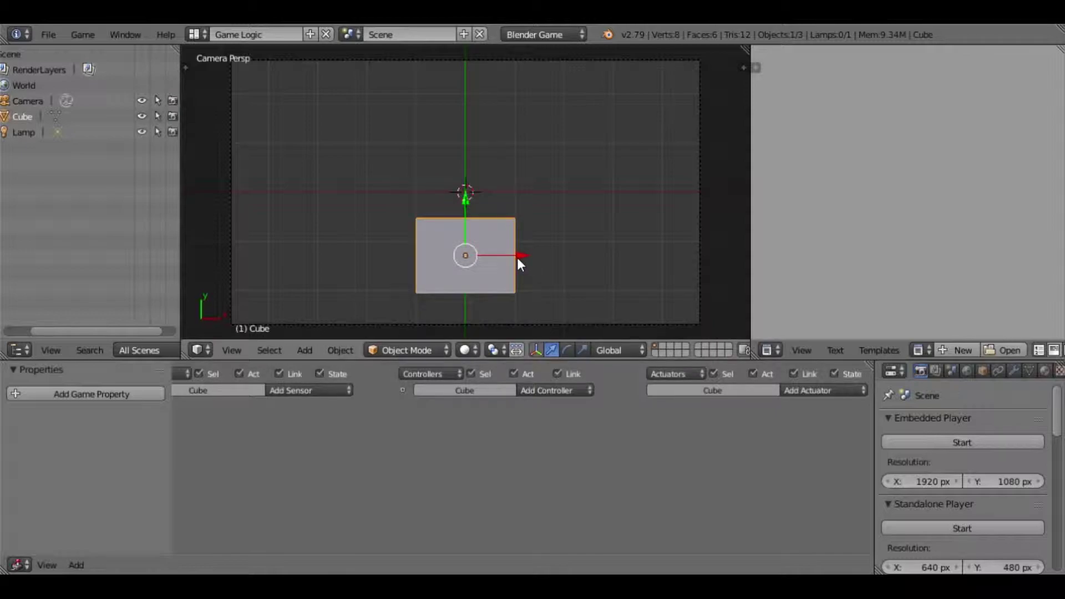
Stretch the plate about 3.4 times along X and move it slightly lower along Y
key(s)
key(x)
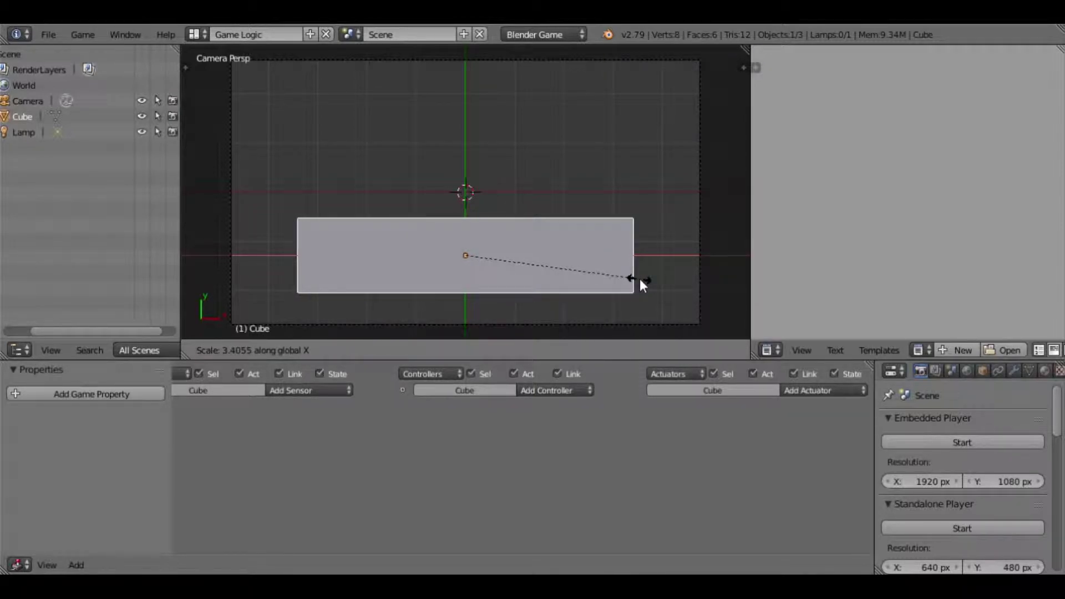
click(640, 279)
drag(464, 204, 466, 218)
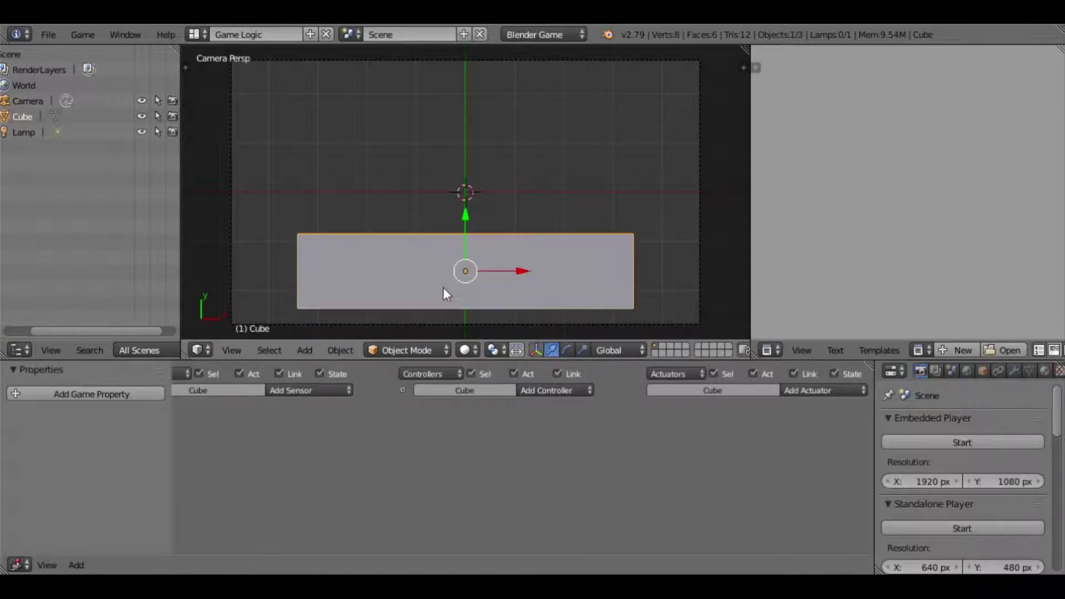
Duplicate the wide plate and move the copy up along Y so it partly overlaps the original
key(shift+d)
right_click(371, 267)
drag(467, 215, 467, 171)
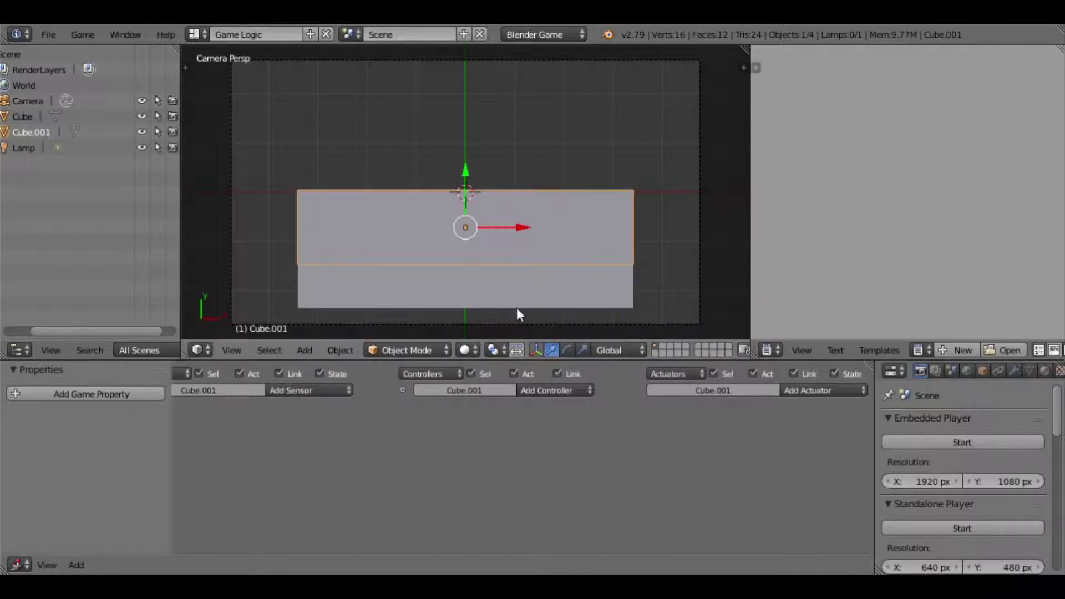
Scale the copy uniformly to about 0.32 and place it just above the left end of the wide plate
key(s)
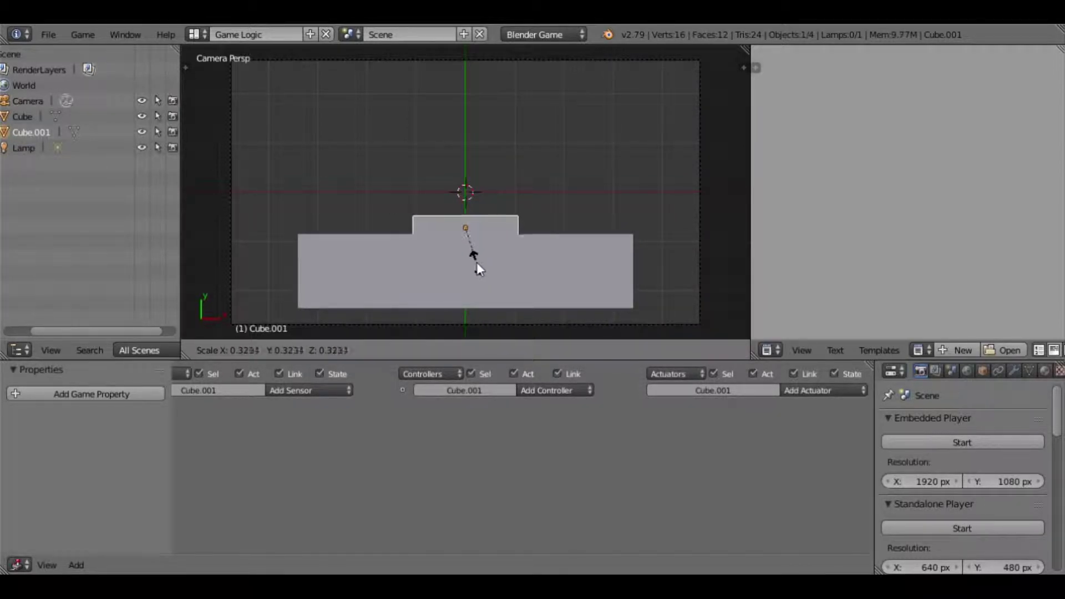
click(477, 262)
drag(465, 168, 465, 161)
drag(522, 219, 408, 222)
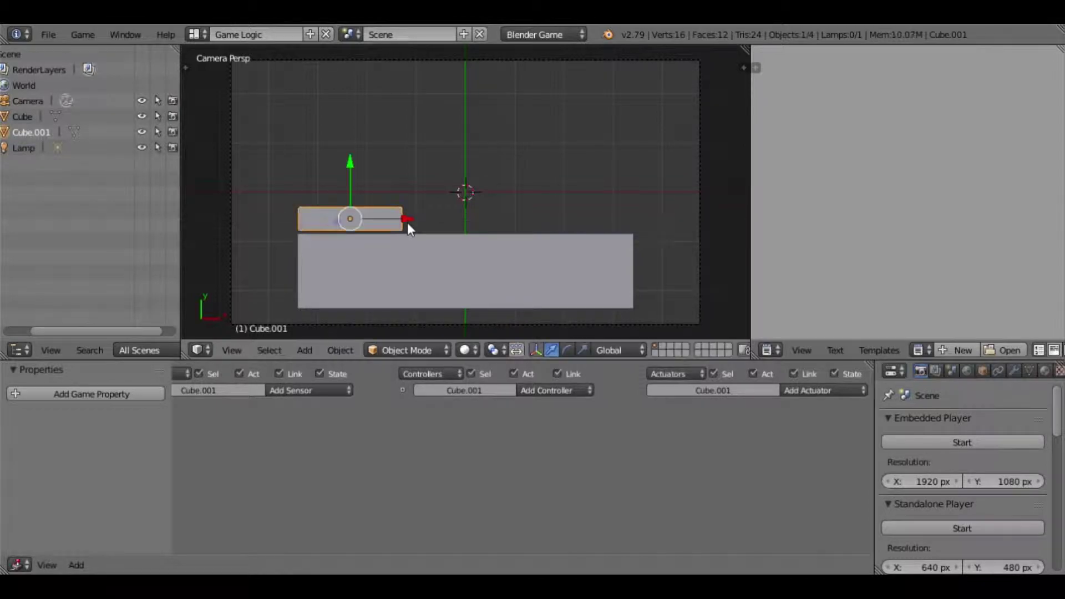
Scale the wide plate uniformly to about 0.8 and move it slightly down
right_click(451, 271)
key(s)
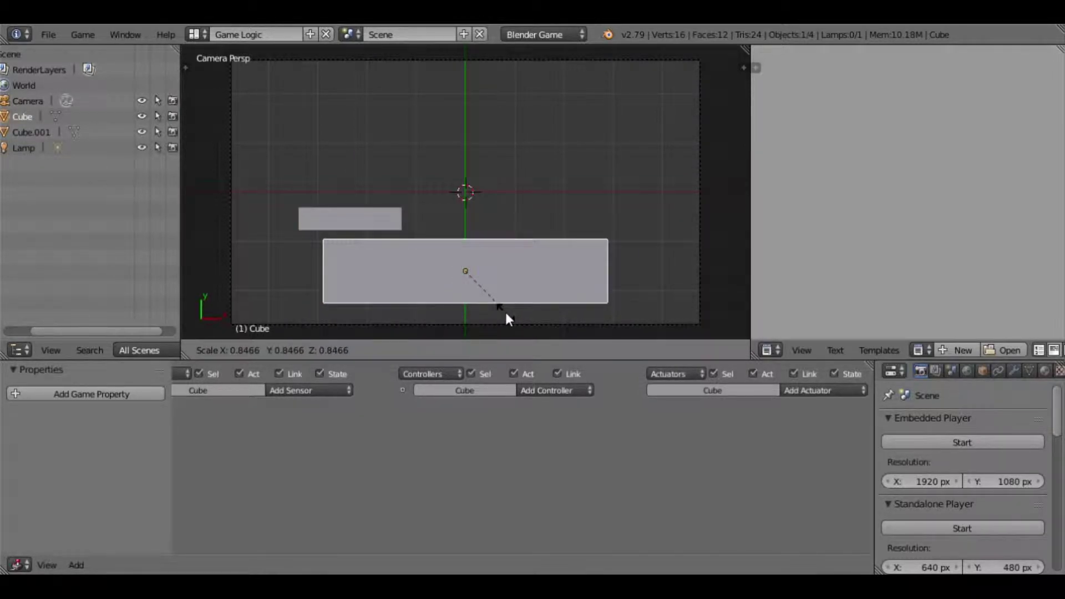
click(503, 308)
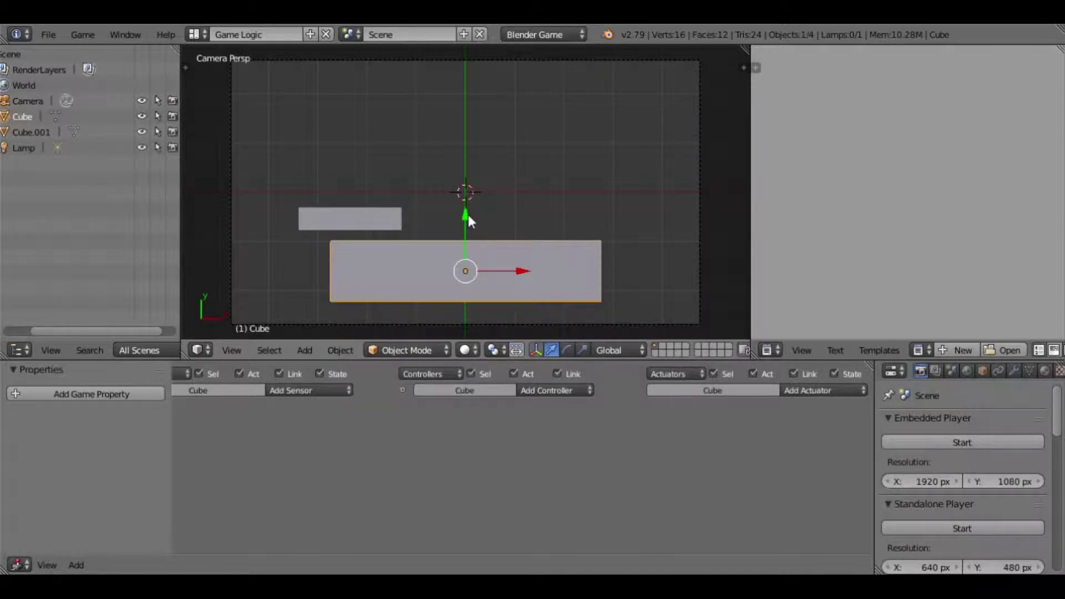
key(g)
click(467, 219)
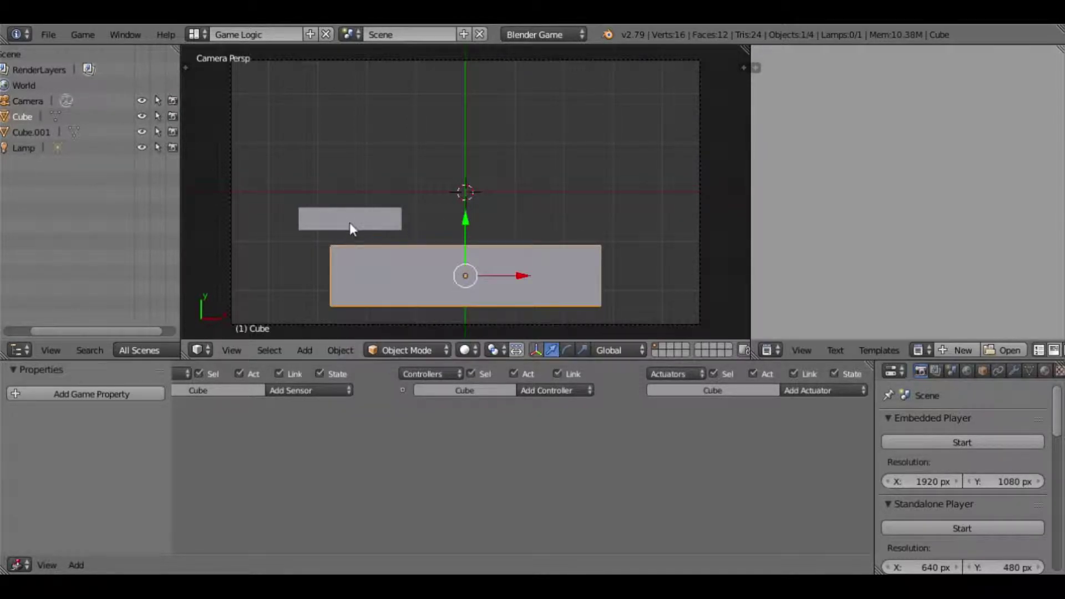
Shrink the small plate and reposition it just above the wide plate, aligned with its left edge
right_click(350, 222)
drag(403, 218, 438, 226)
drag(381, 161, 382, 183)
key(s)
click(435, 235)
drag(436, 232, 425, 234)
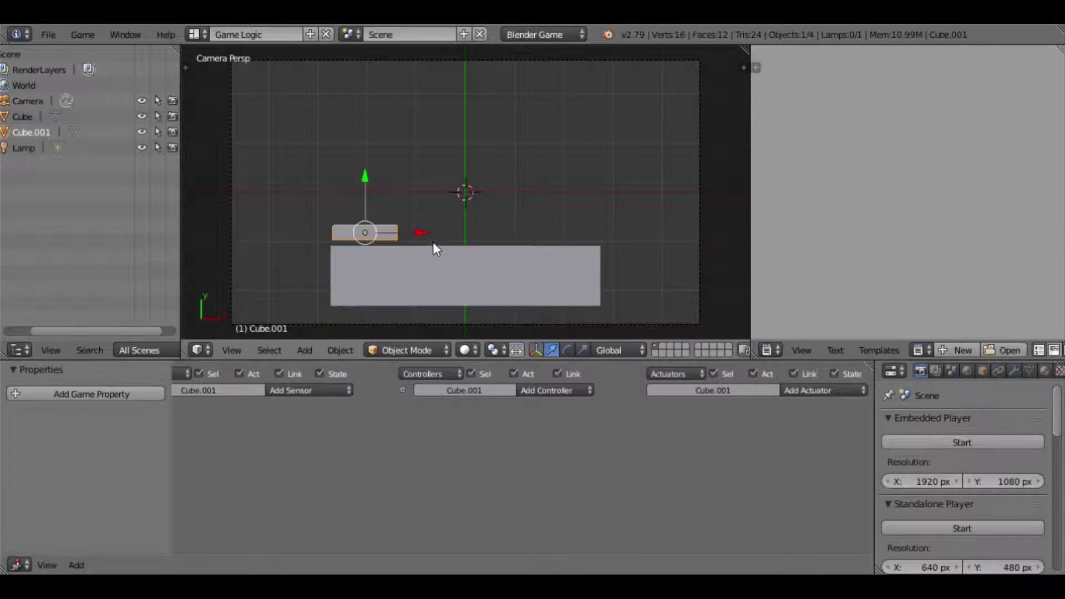
key(a)
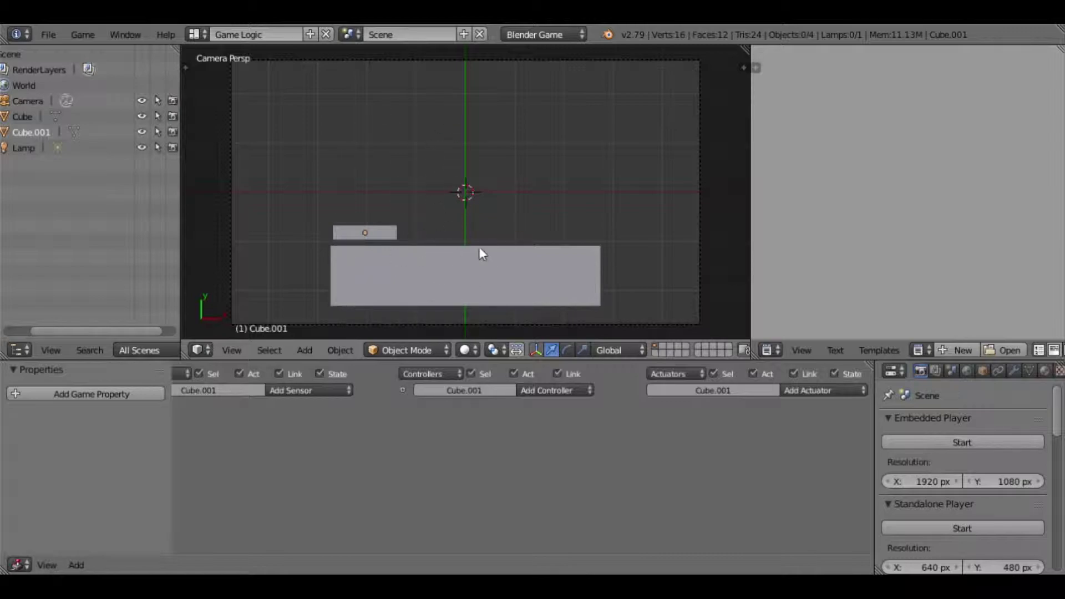
click(307, 350)
Duplicate the wide plate in place and lower the copy along Z to about -0.19
mouse_move(335, 333)
right_click(474, 276)
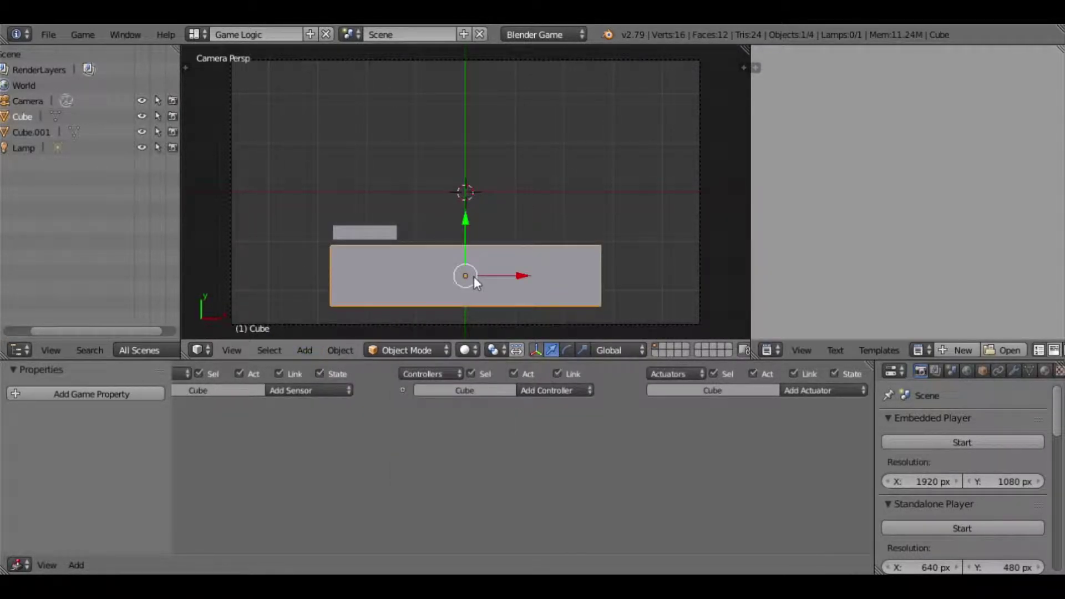
key(shift+d)
right_click(510, 287)
middle_drag(484, 301, 479, 149)
drag(470, 149, 468, 154)
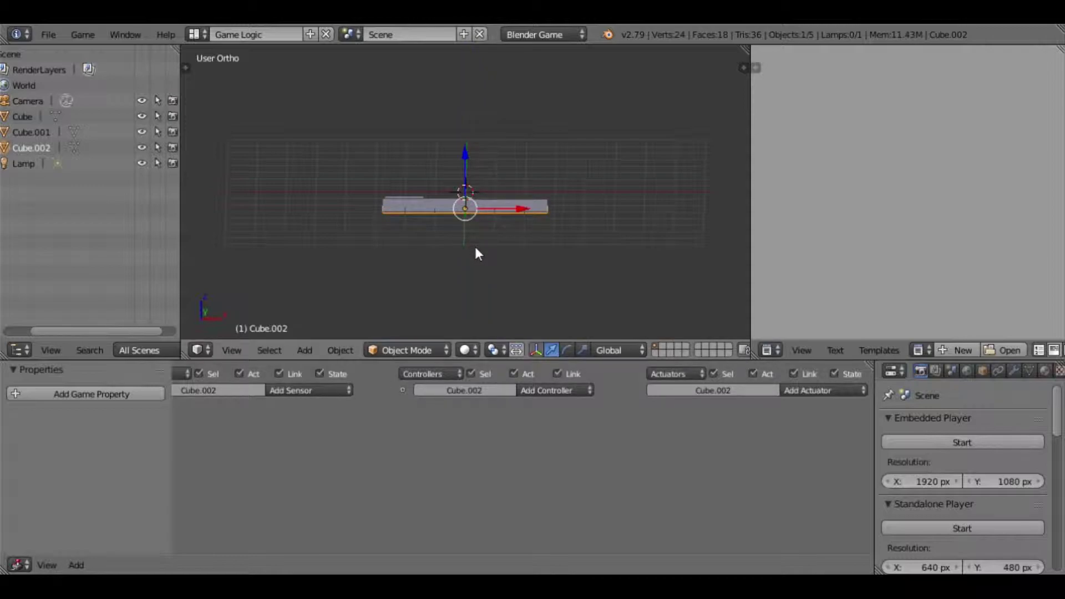
Set the copied wide plate's Y and Z location to 0 in its object transform
click(982, 373)
scroll(941, 471, down, 3)
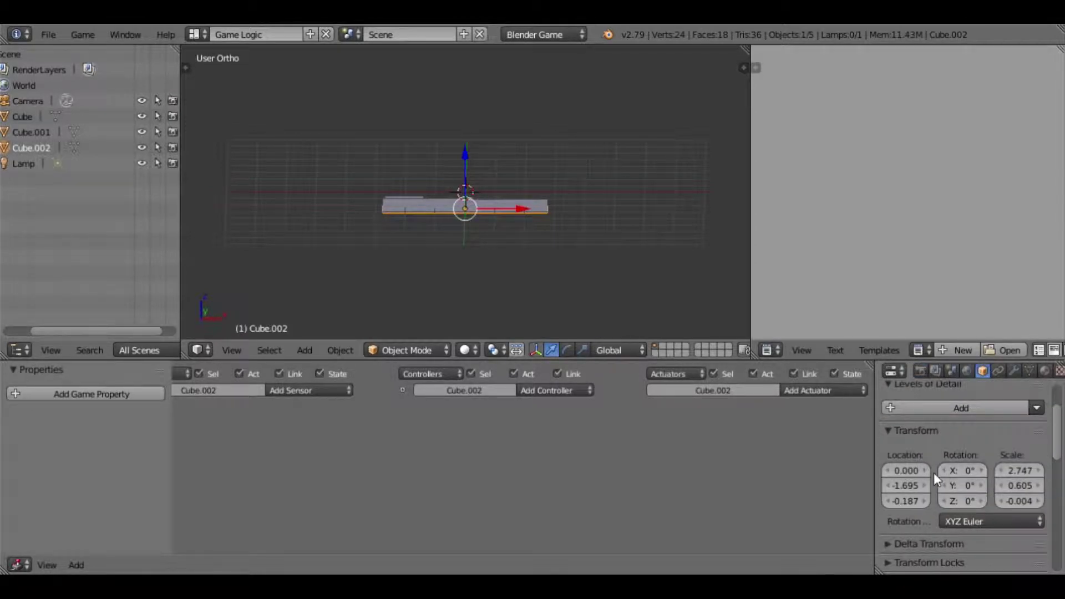
text(0)
key(Return)
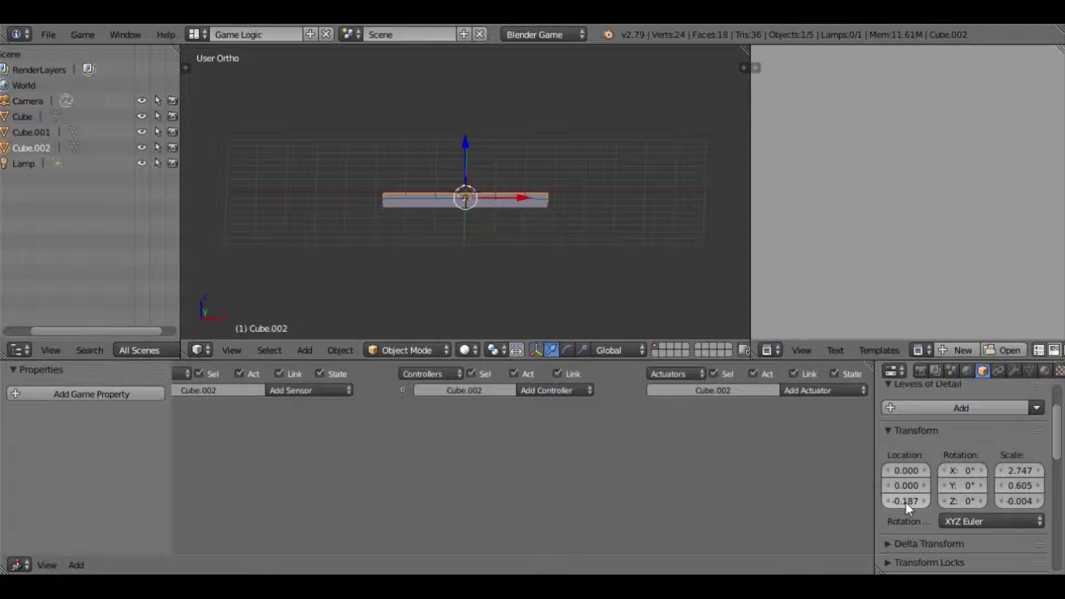
text(0)
key(Return)
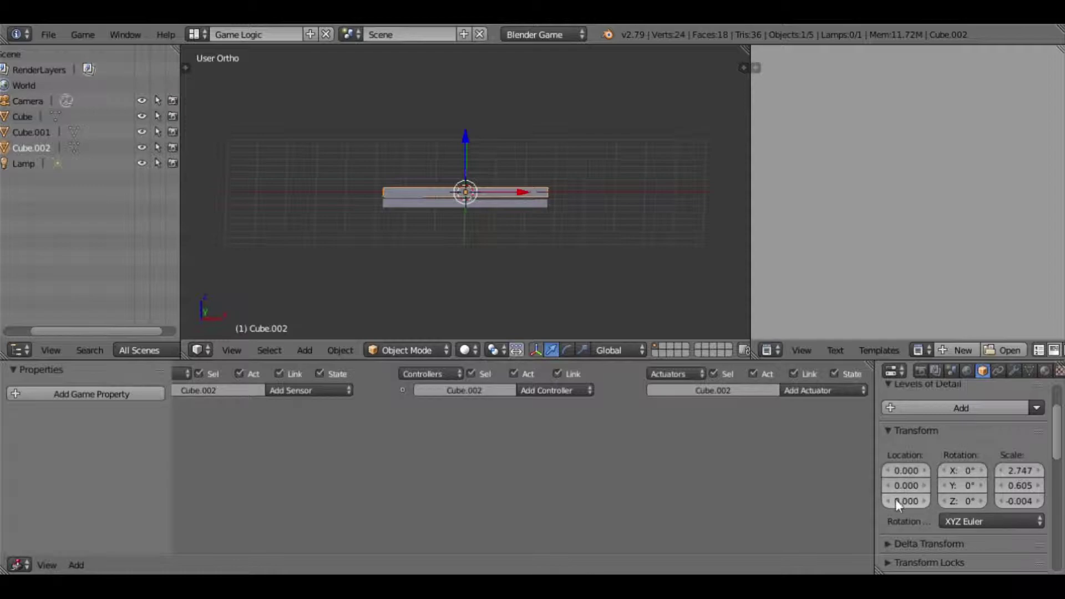
middle_drag(520, 254, 516, 94)
middle_drag(497, 180, 502, 168)
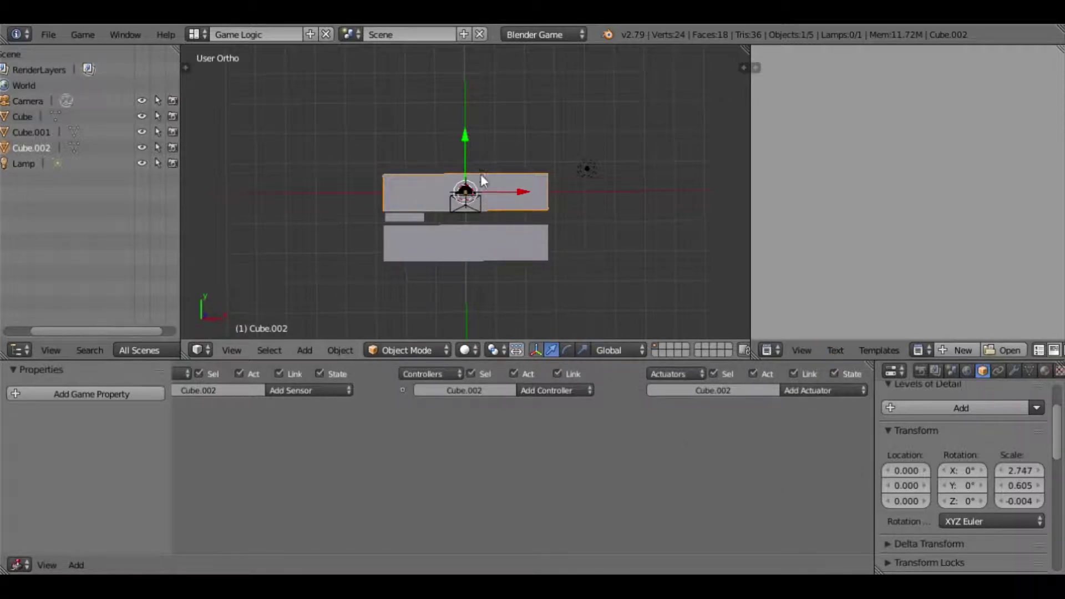
key(KP_0)
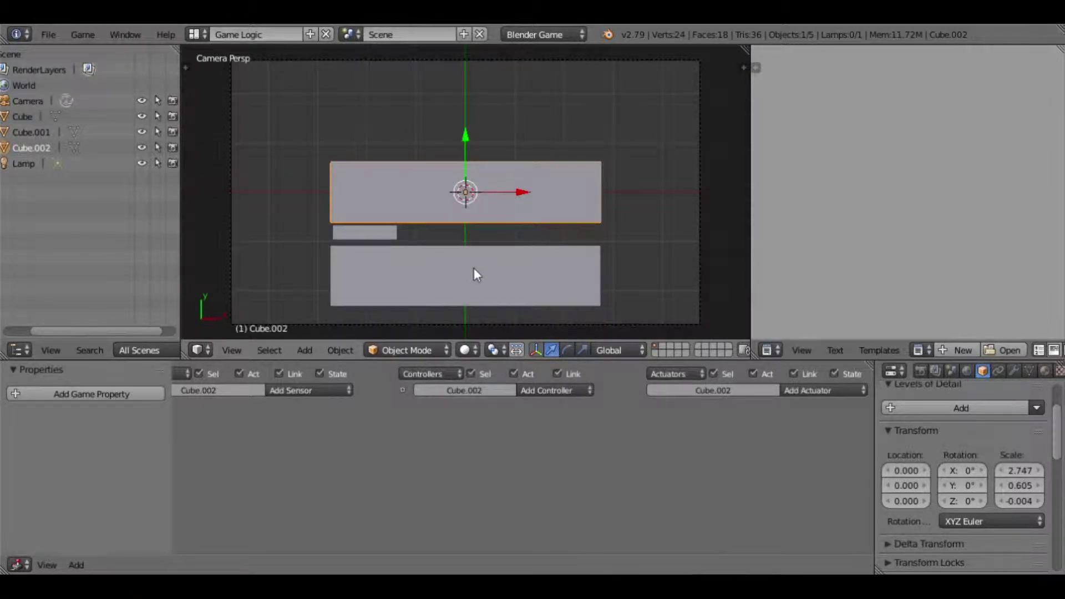
middle_drag(472, 215, 475, 49)
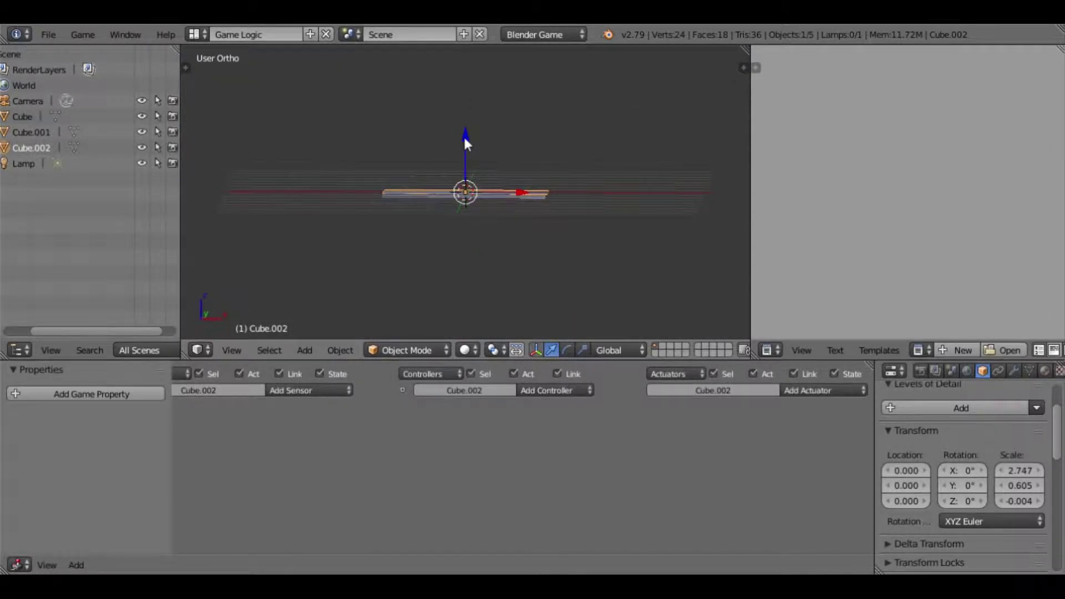
Lower the copied wide plate to about -0.157 on Z and stretch it along Y to fill the camera frame's height
drag(465, 143, 466, 147)
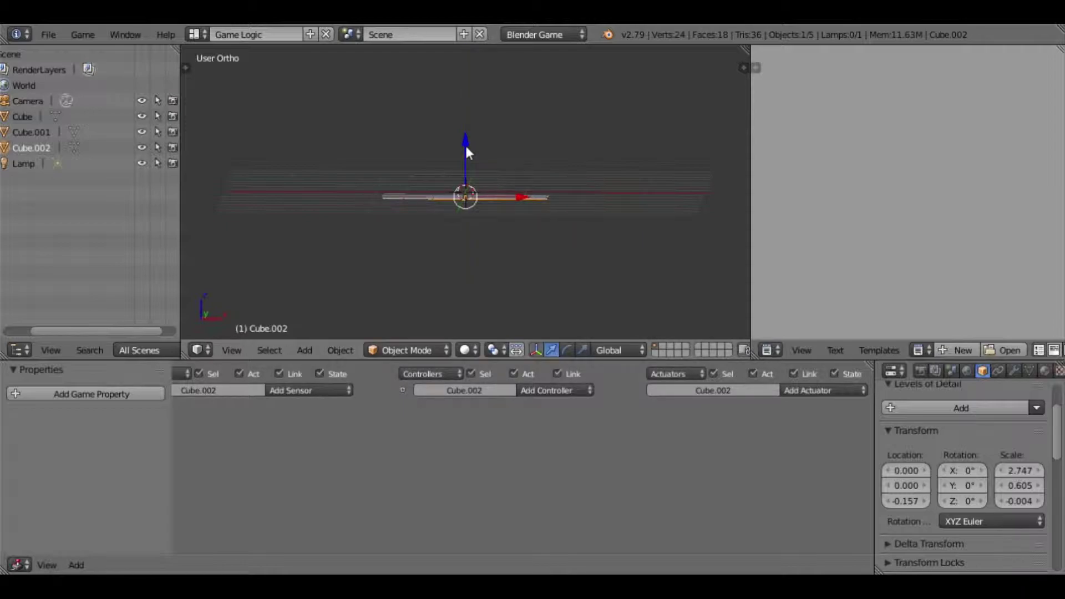
key(KP_0)
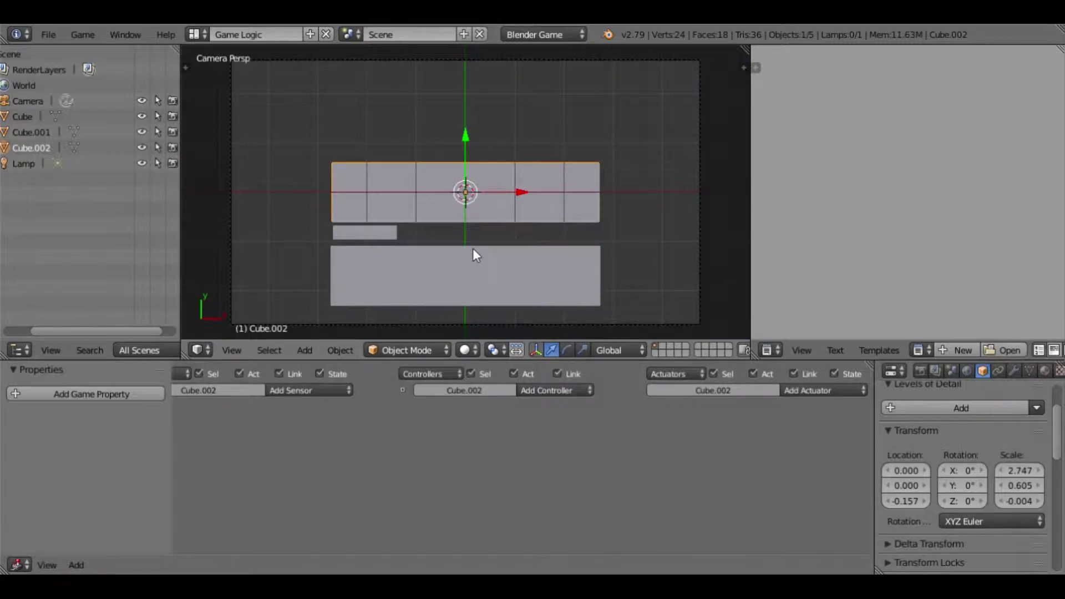
key(s)
key(y)
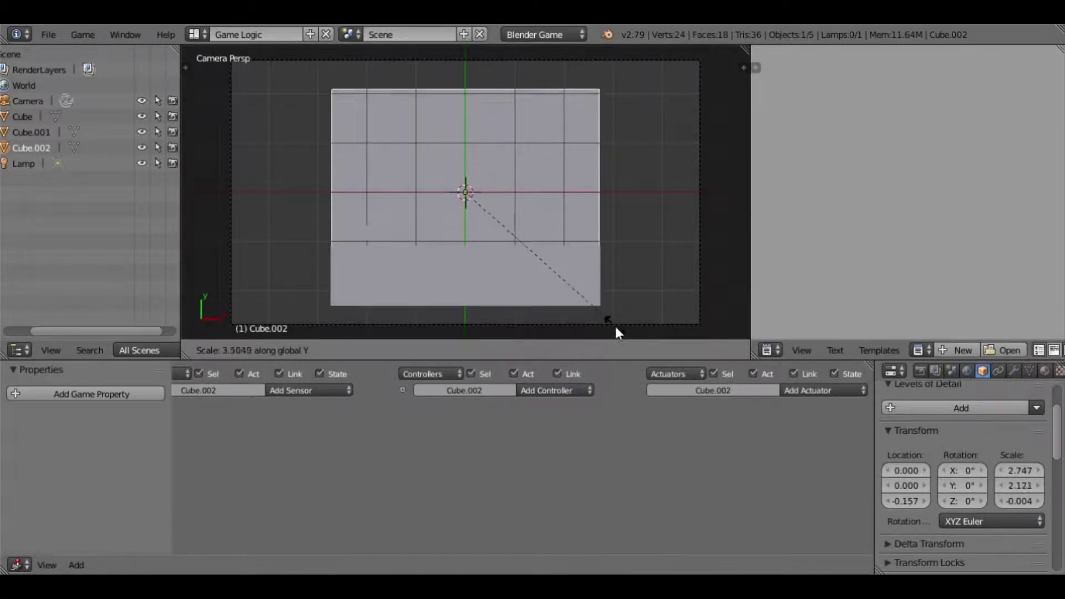
click(652, 63)
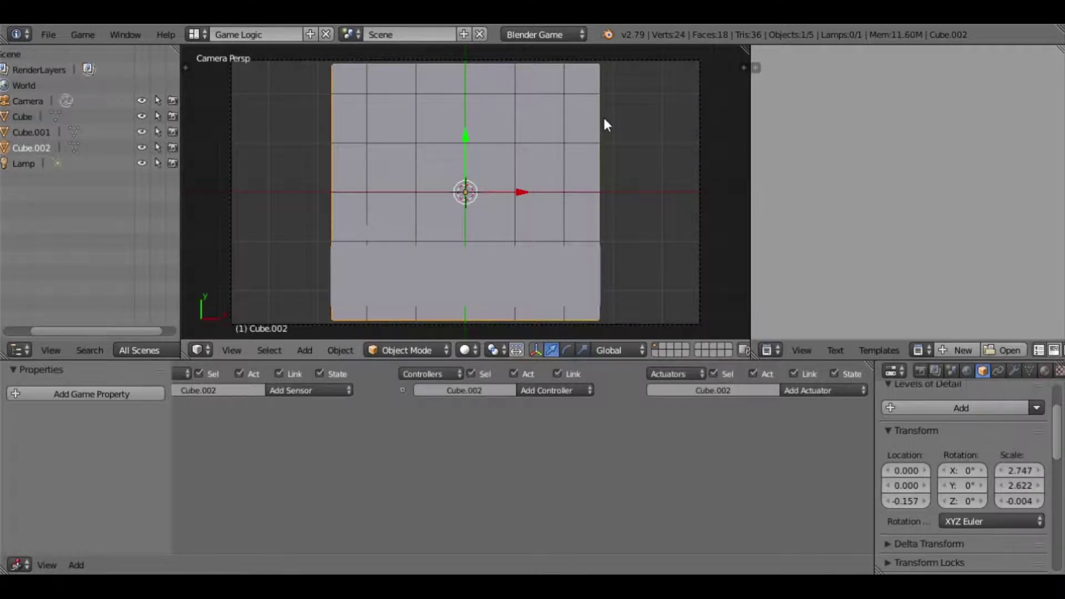
key(s)
key(y)
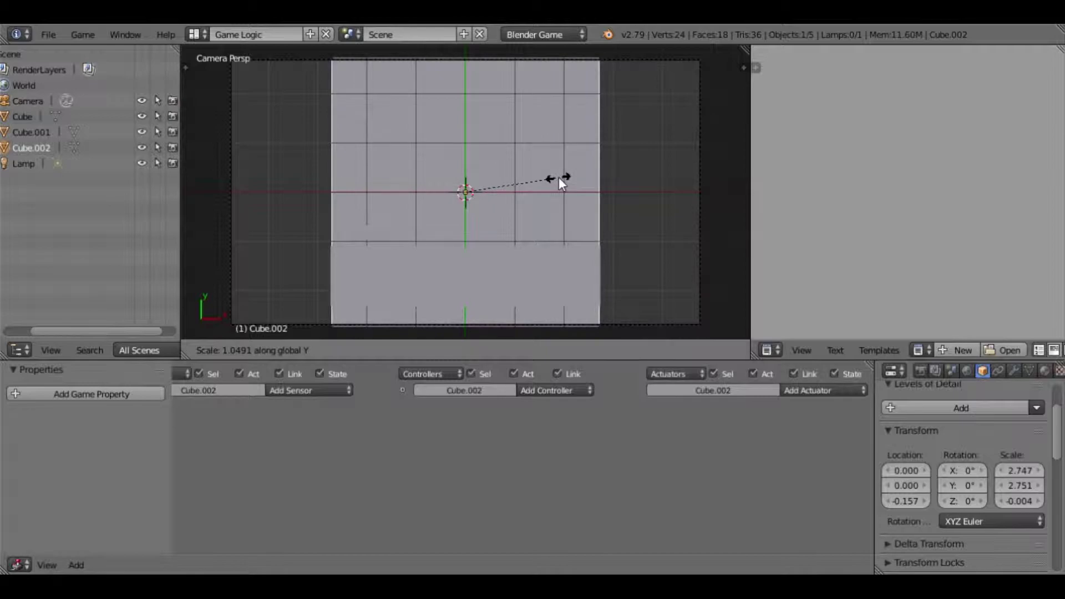
click(549, 180)
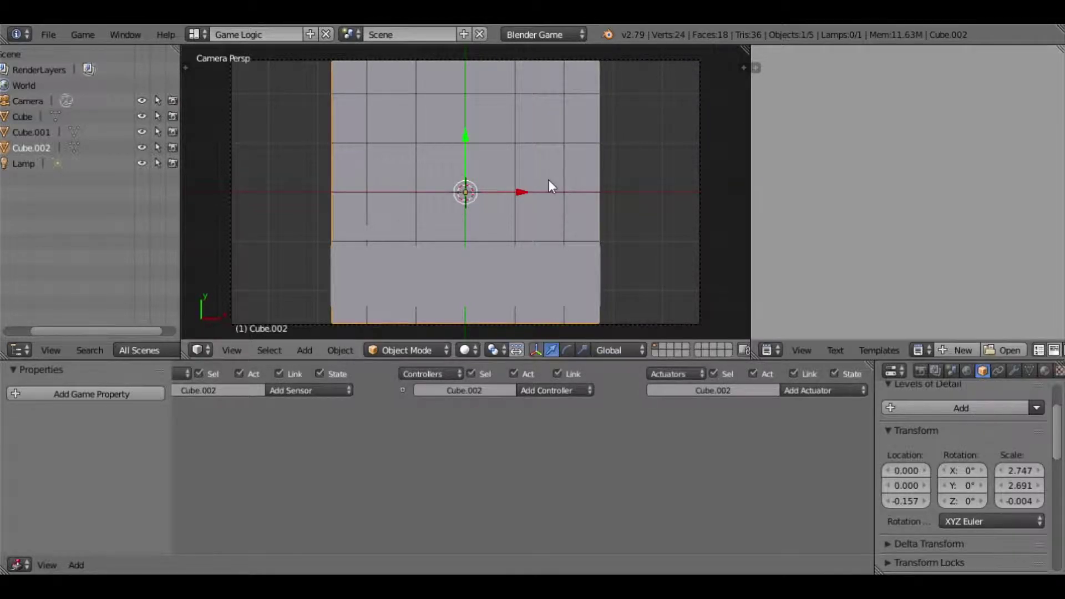
Scale the copied plate along X by about 1.76 so it spans the full width of the camera frame
key(s)
key(x)
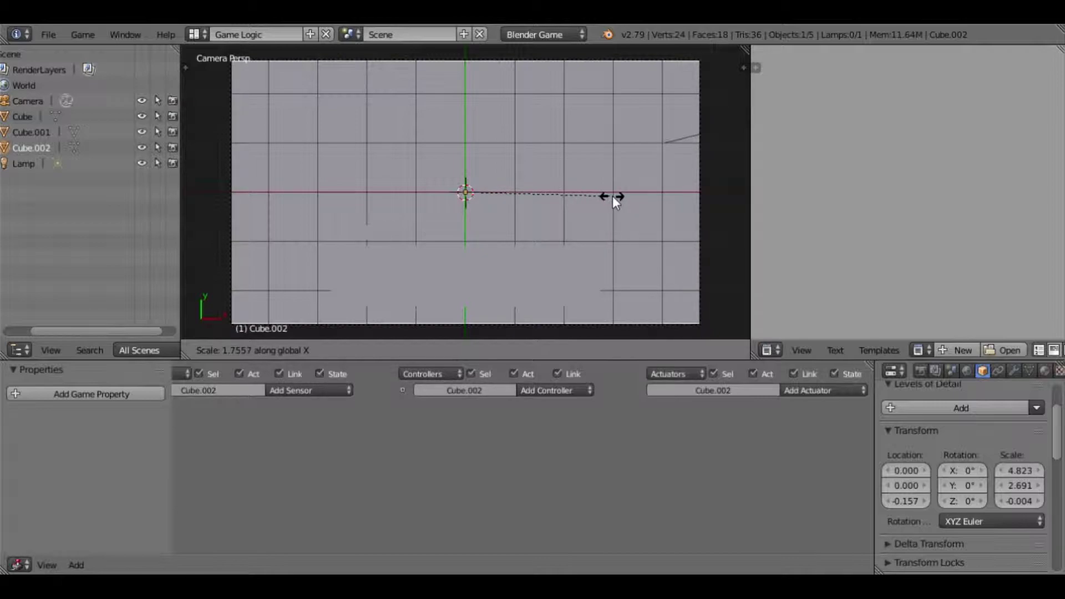
click(614, 198)
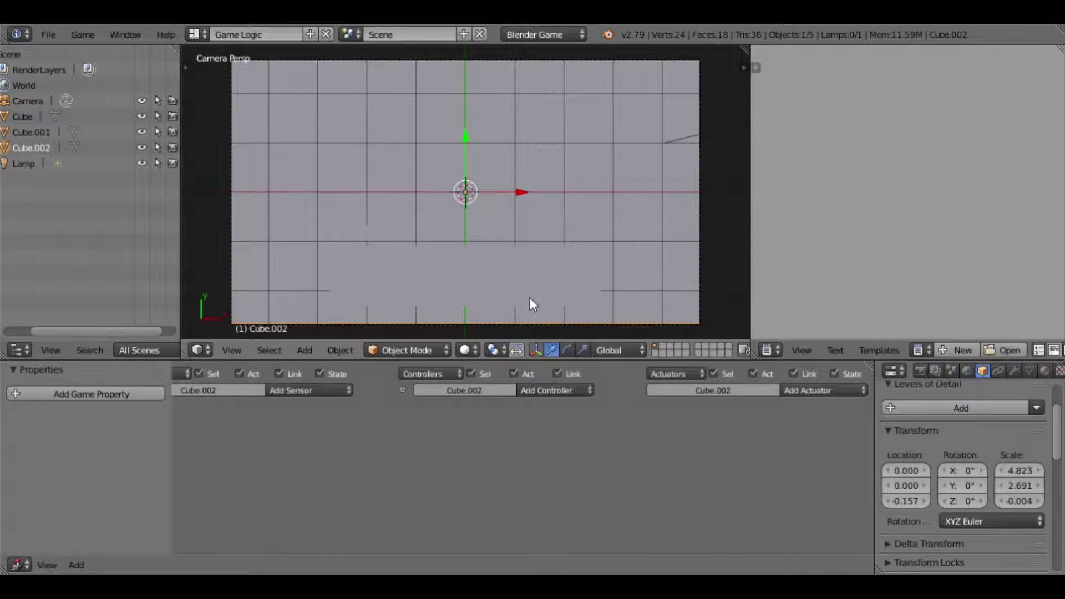
Select the front wide plate and the small plate together and raise them to about 0.079 on Z
middle_drag(590, 263, 590, 144)
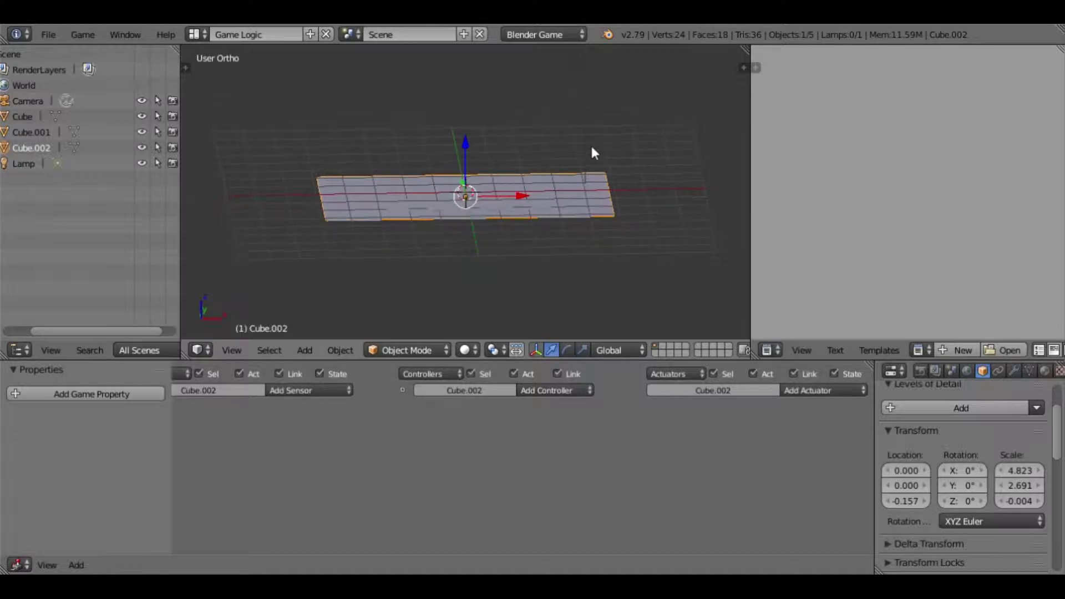
right_click(436, 203)
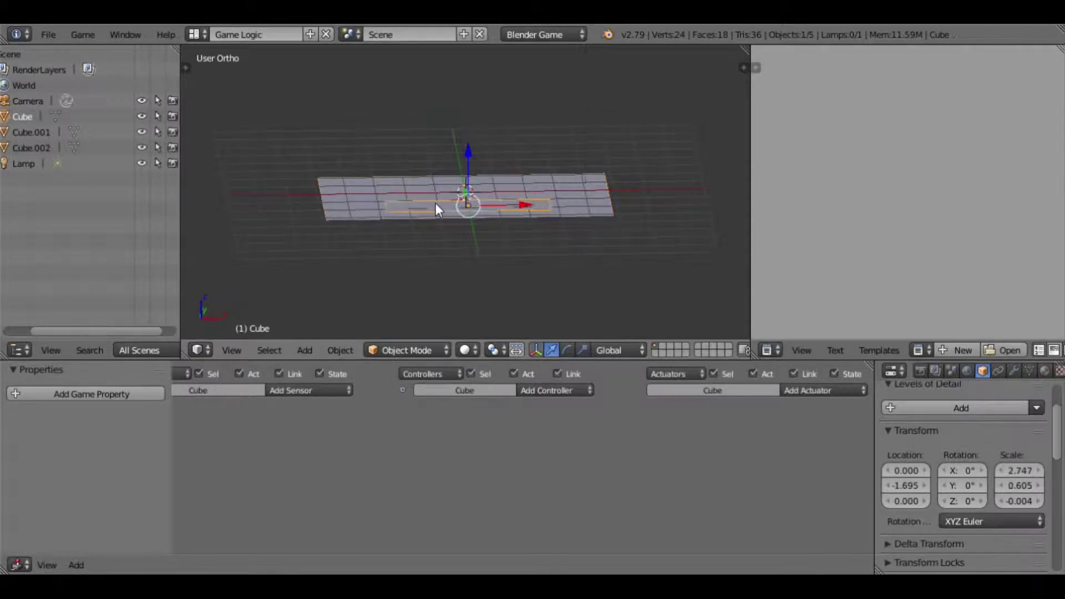
shift+right_click(400, 196)
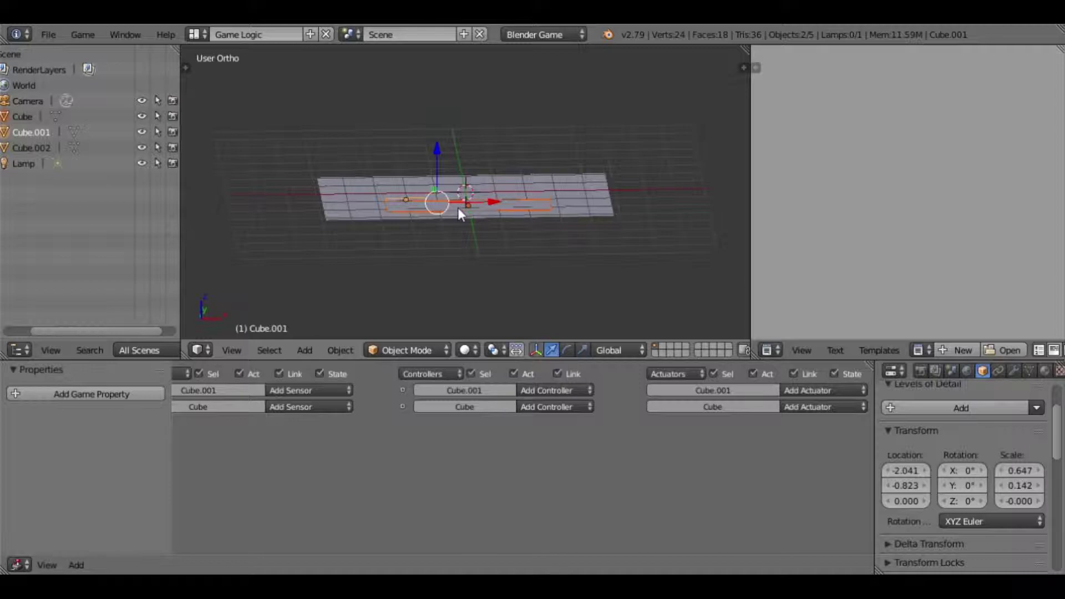
key(KP_0)
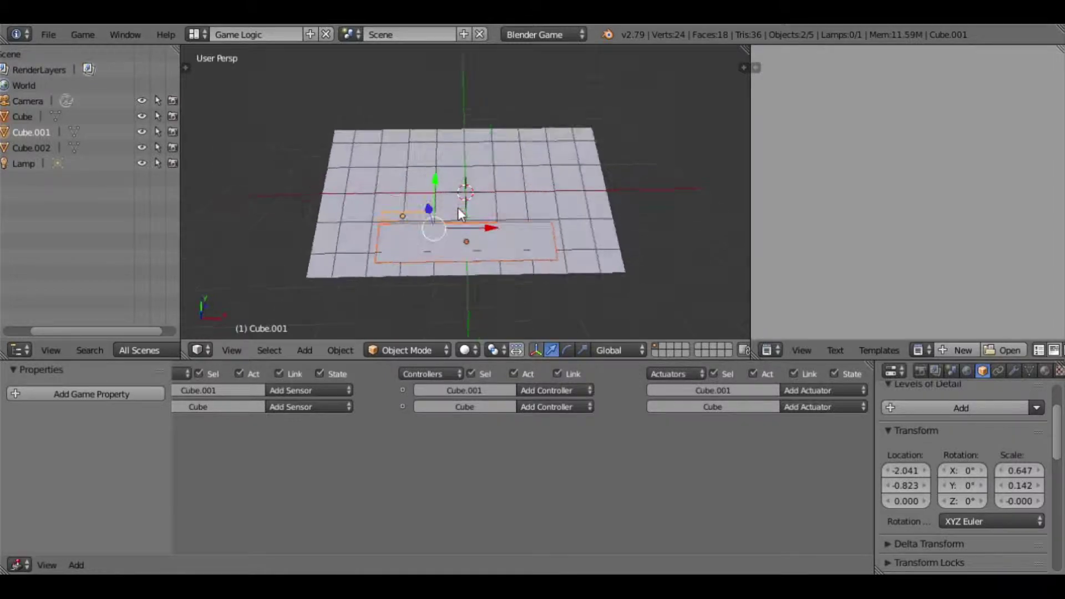
middle_drag(428, 236, 438, 140)
drag(435, 142, 436, 146)
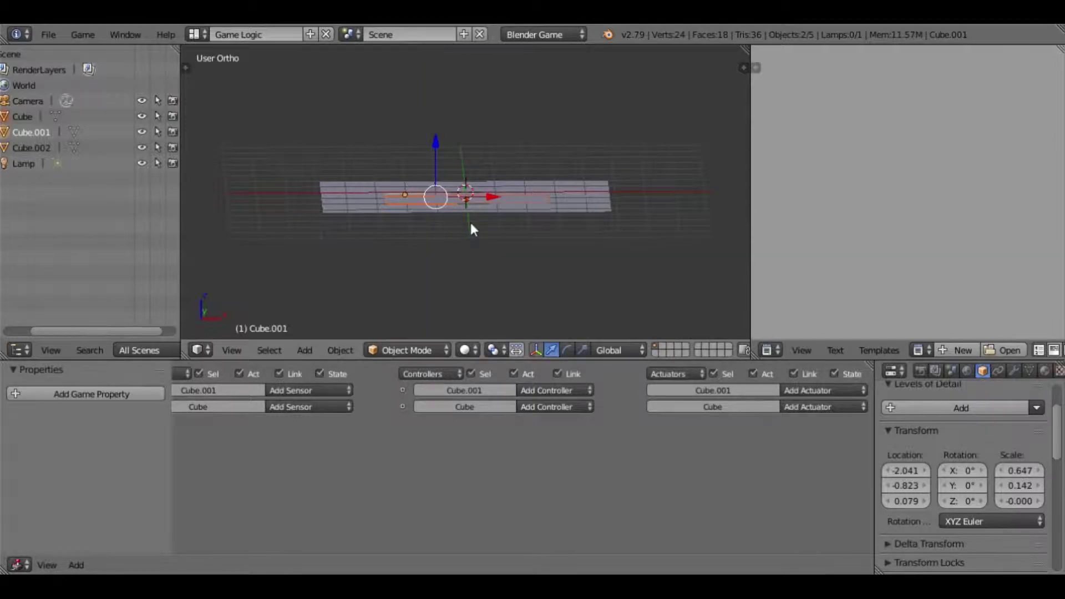
key(KP_0)
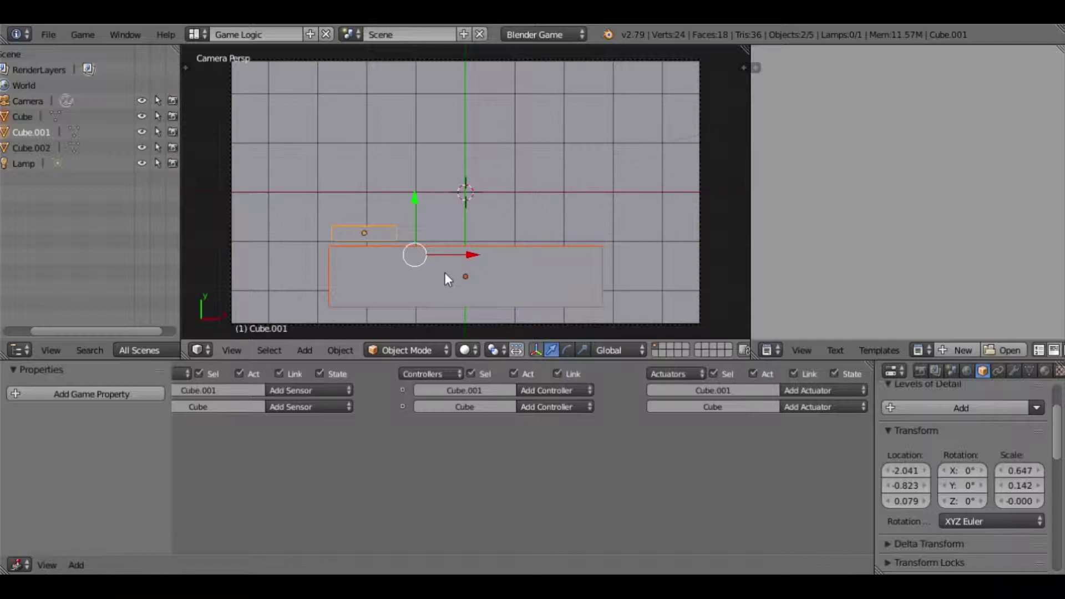
Set the diffuse color of the front wide plate's material to a medium blue
click(360, 261)
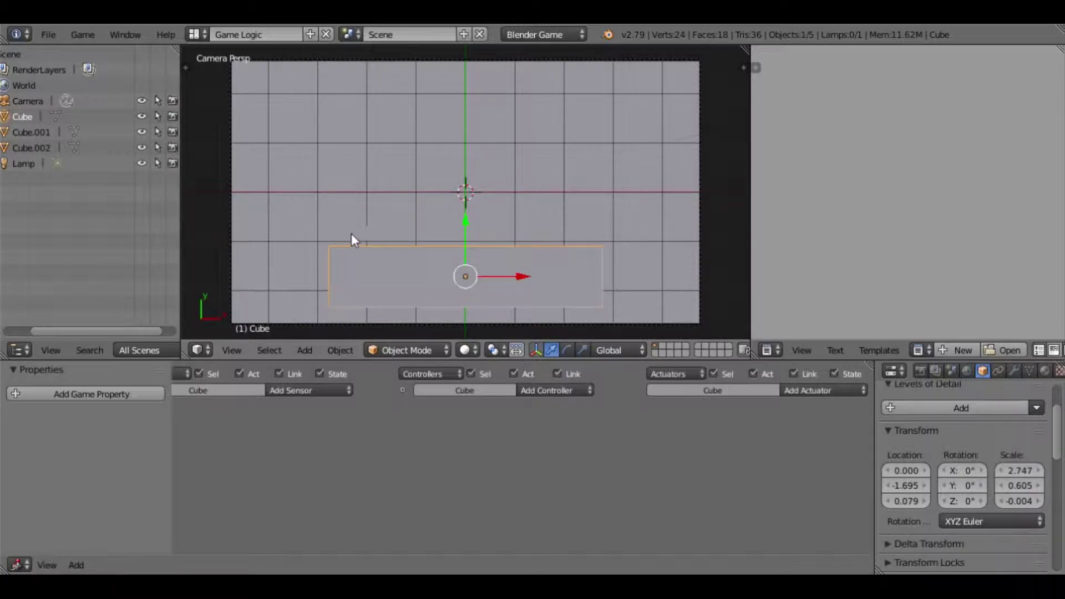
shift+right_click(351, 234)
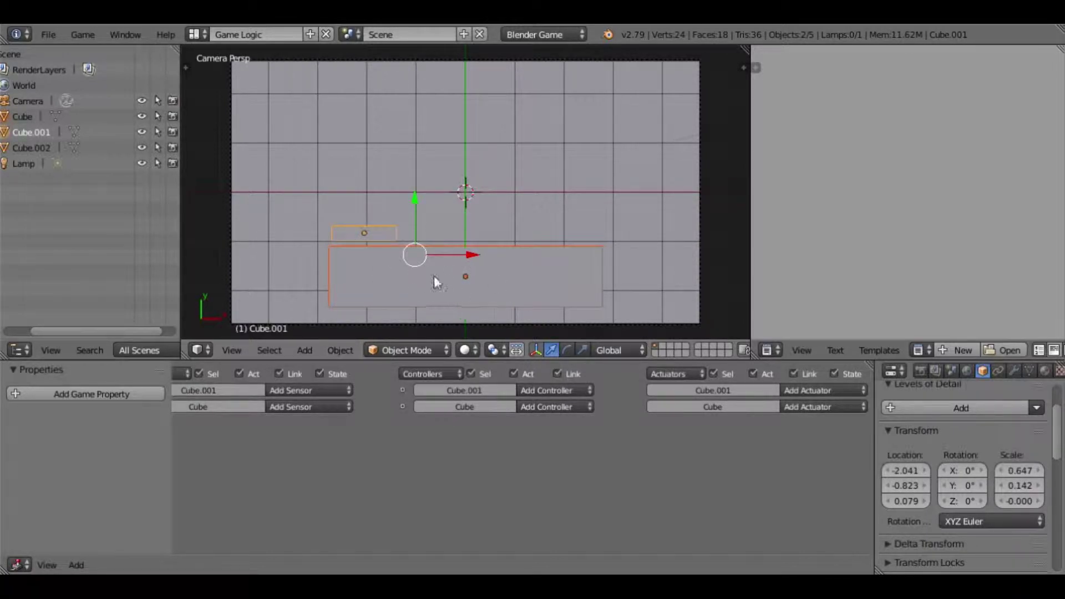
click(1046, 371)
scroll(950, 461, down, 4)
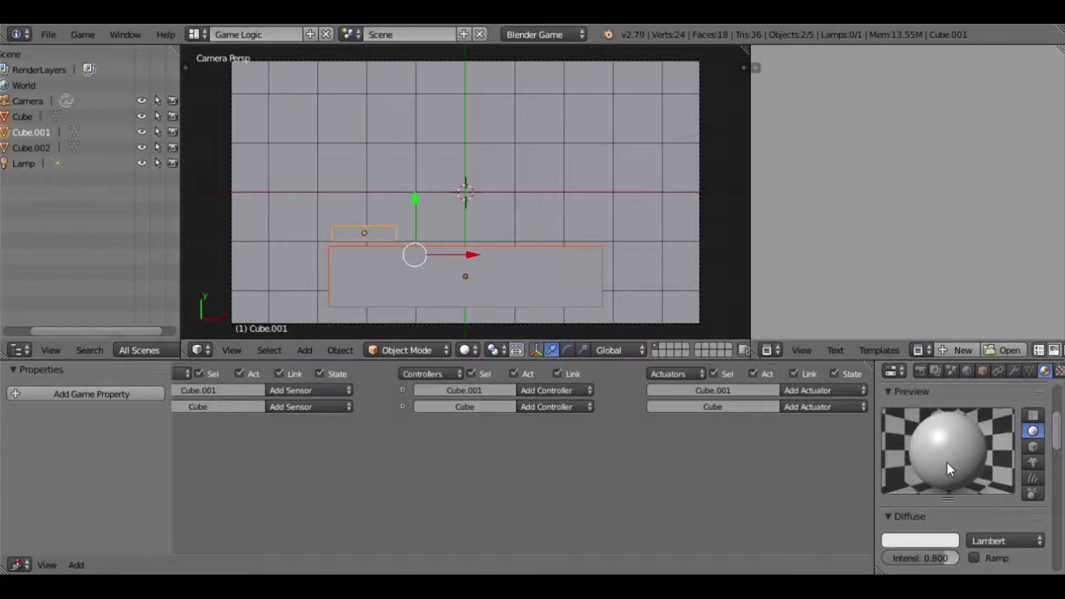
right_click(531, 284)
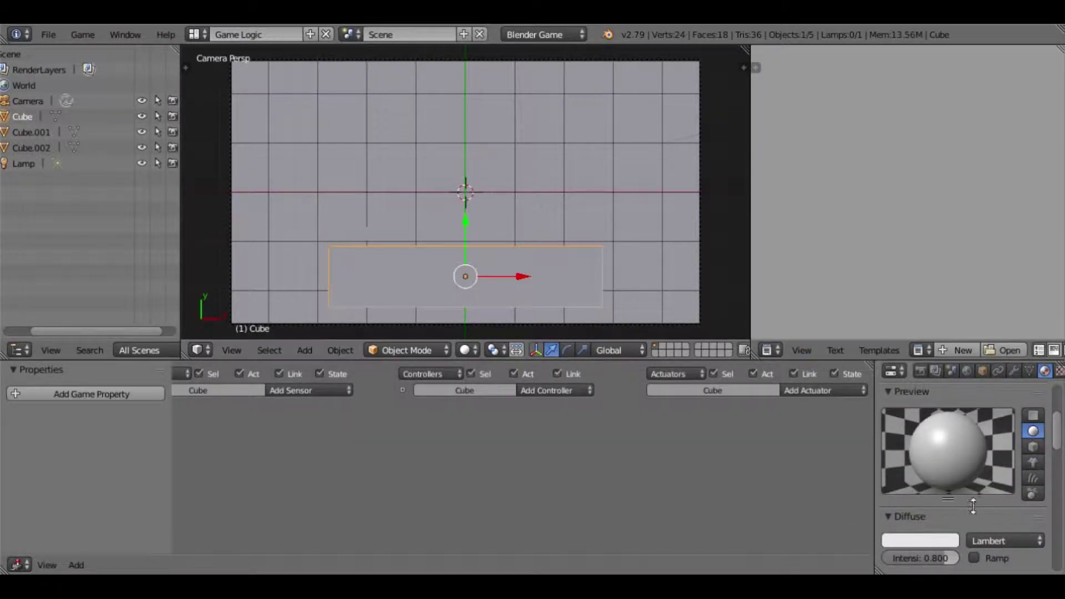
scroll(949, 483, down, 2)
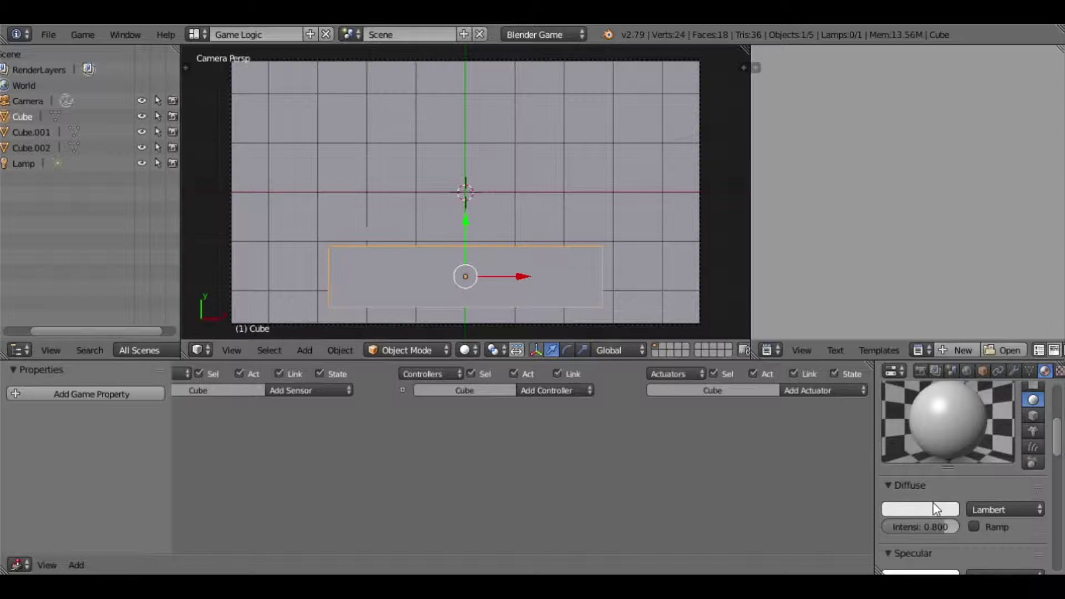
click(933, 503)
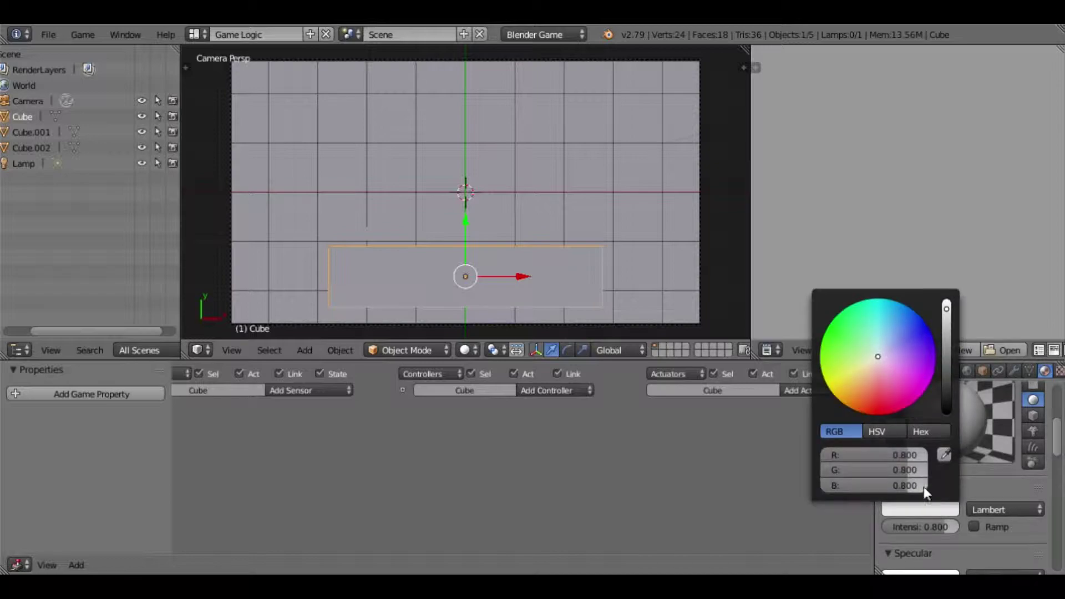
click(908, 323)
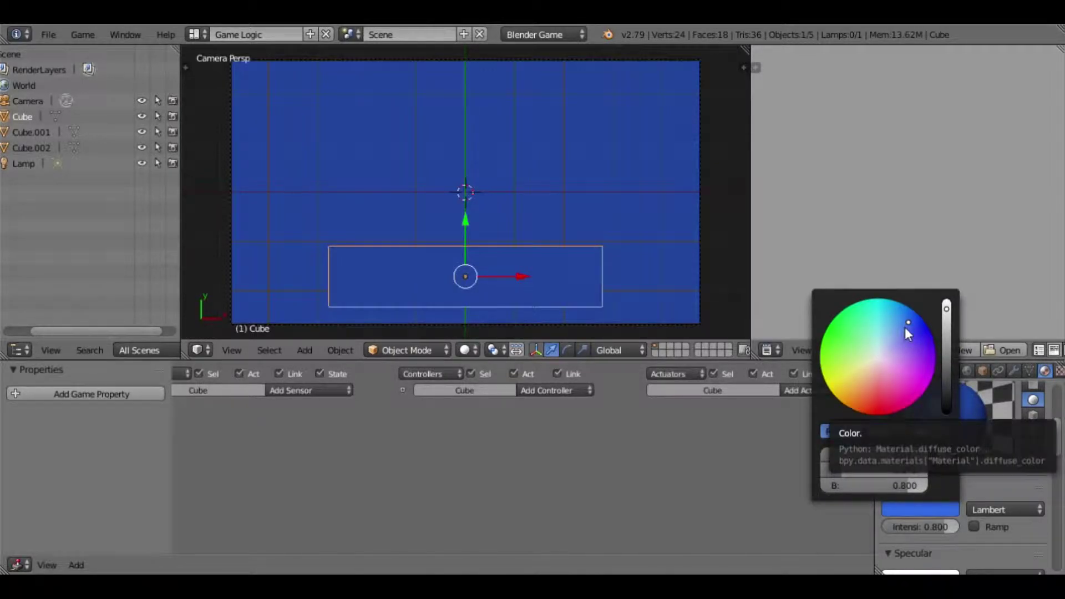
scroll(962, 484, up, 2)
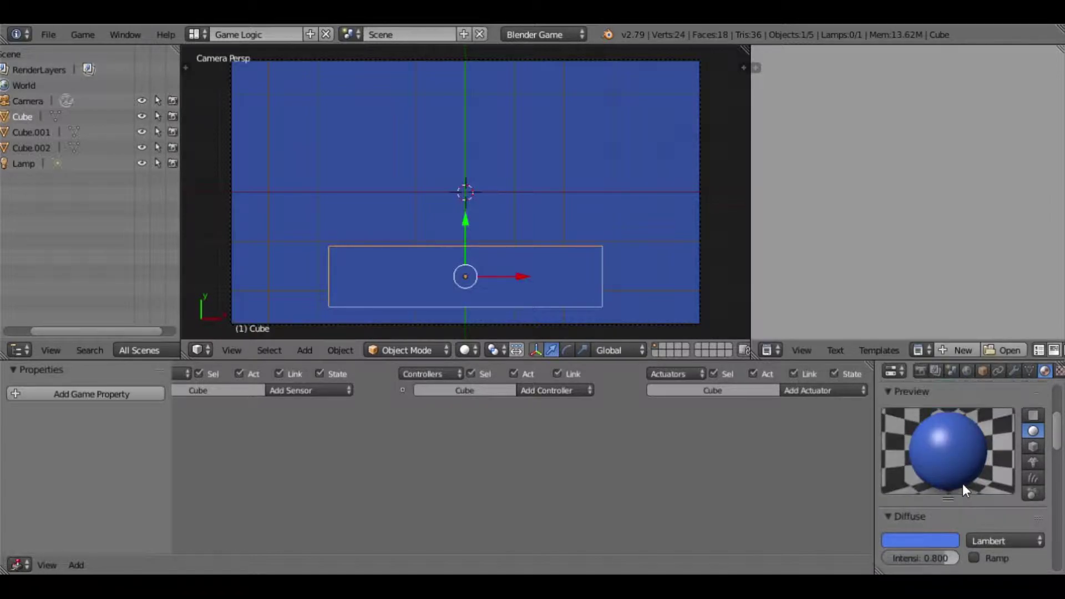
scroll(963, 483, up, 5)
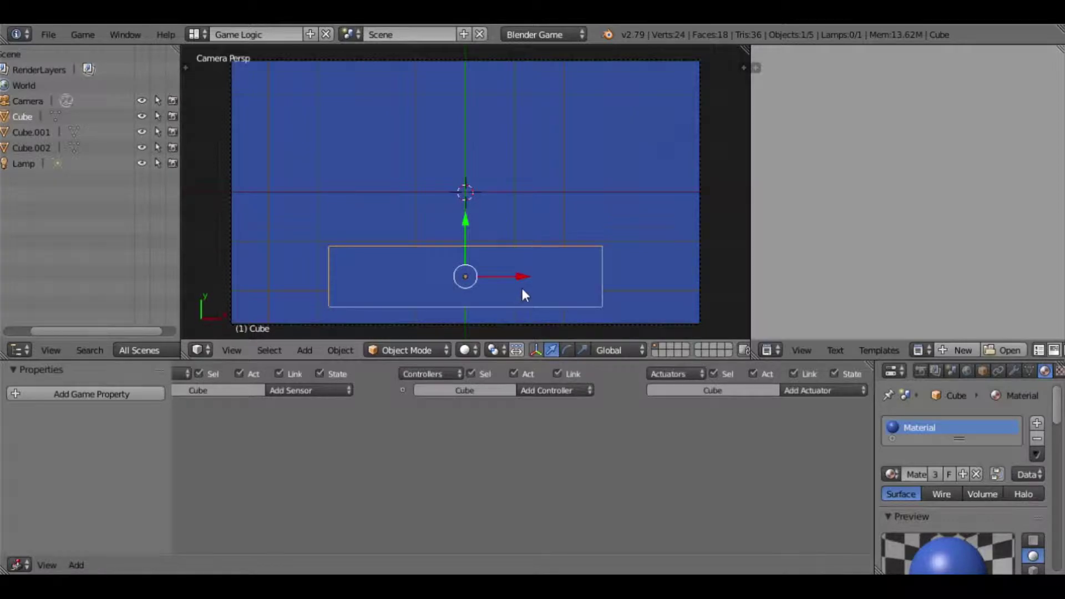
Give the large background plate a new default grey material of its own and remove the shared blue material slot
right_click(634, 181)
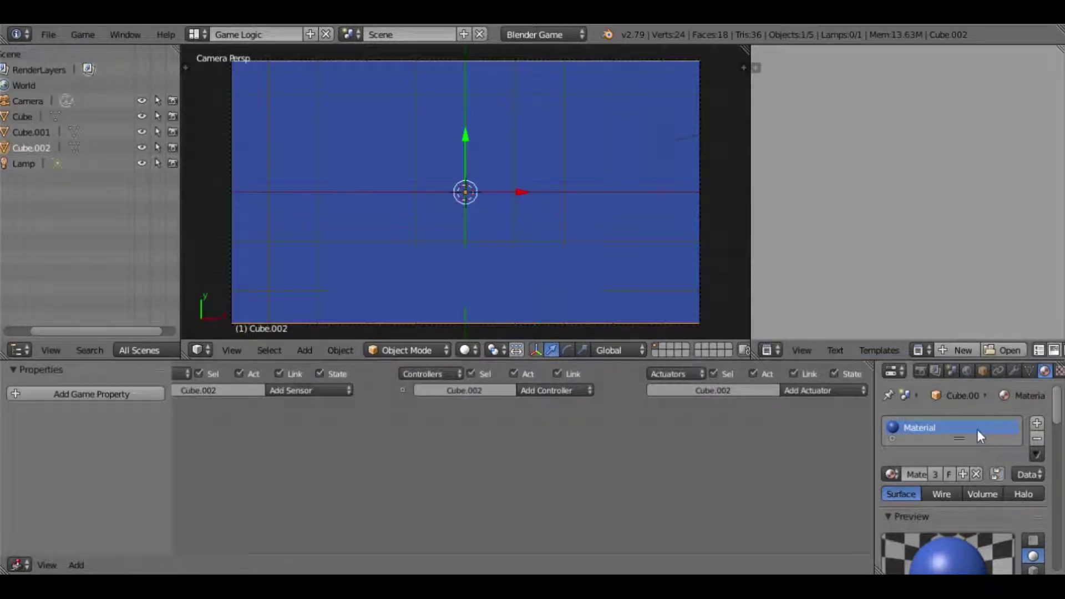
click(1037, 423)
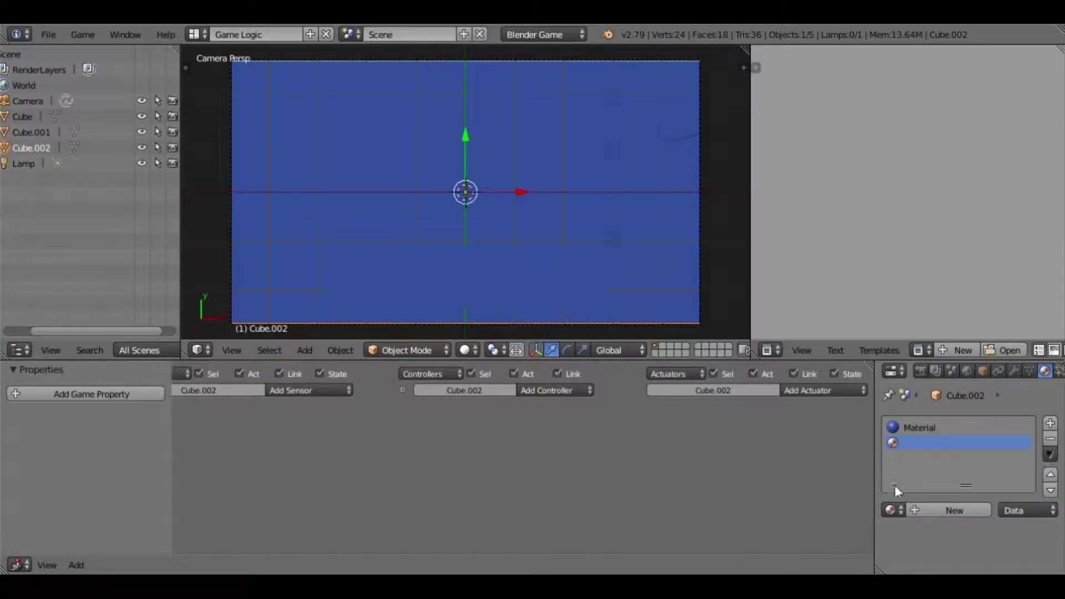
click(913, 515)
scroll(920, 513, down, 5)
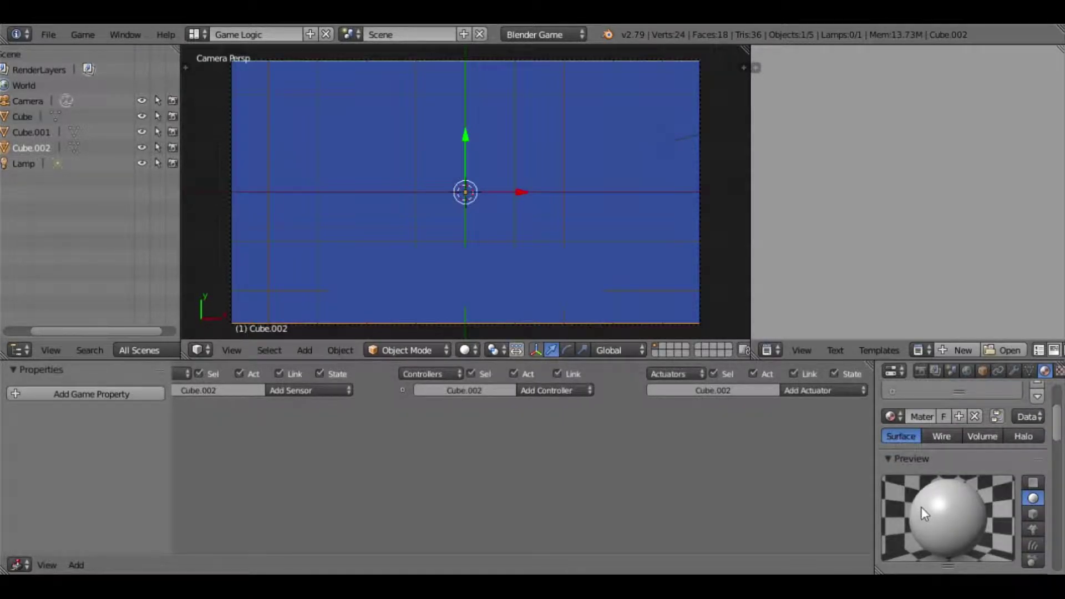
scroll(921, 507, down, 2)
scroll(922, 507, up, 5)
scroll(922, 507, up, 2)
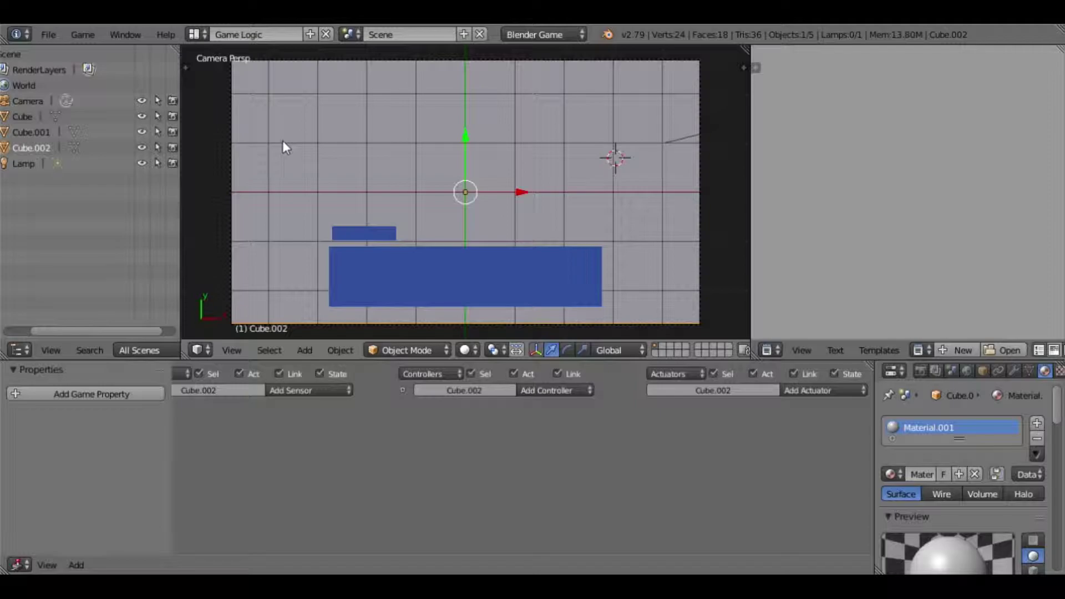
Switch to the UV Editing layout and open the image Couch texture UV.png in the image editor
click(194, 35)
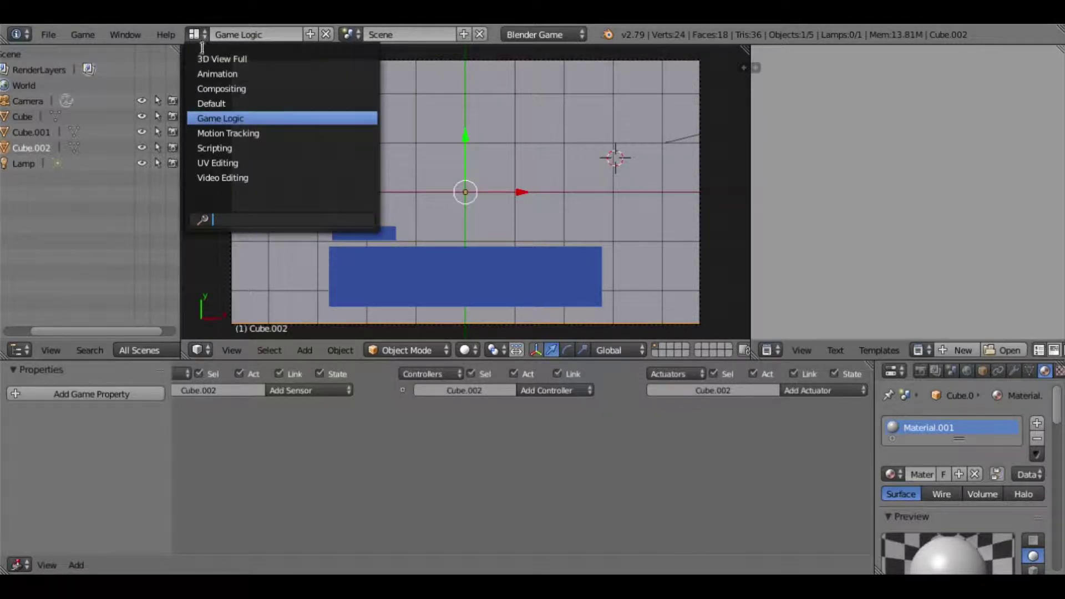
click(239, 165)
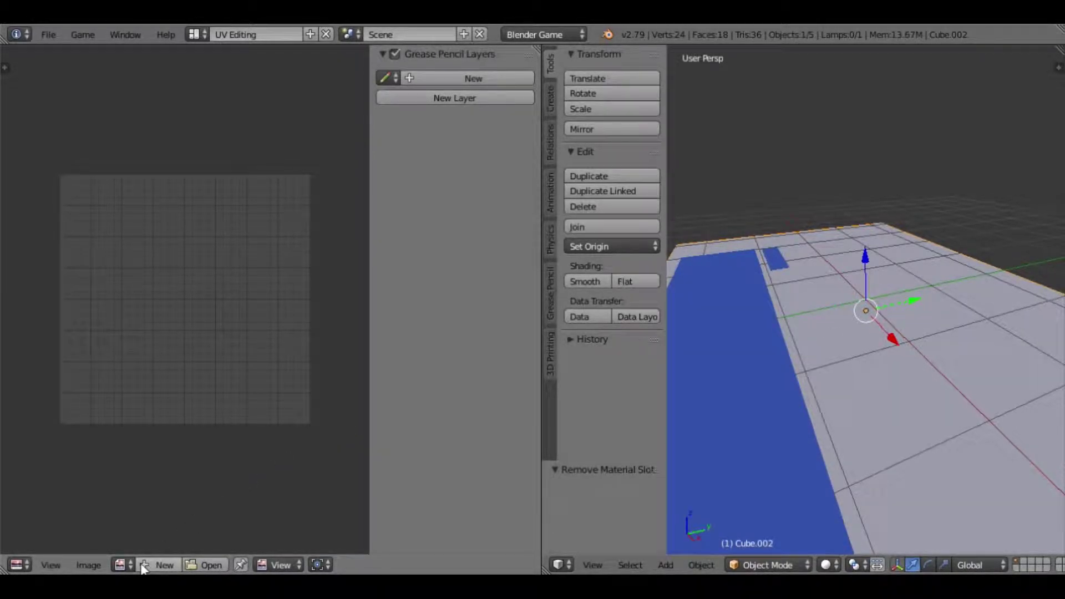
click(192, 561)
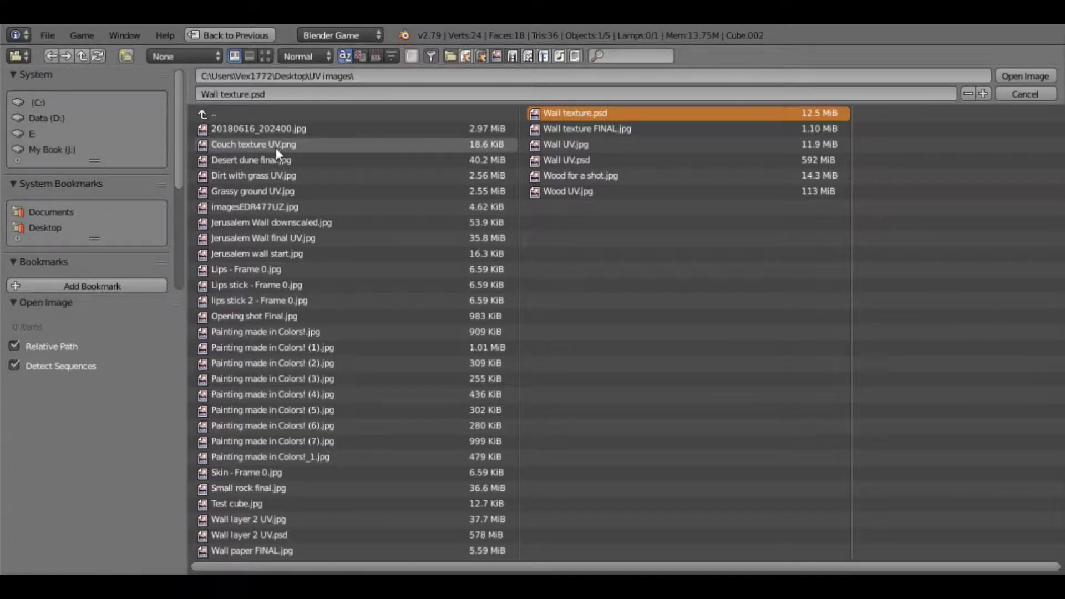
double_click(274, 146)
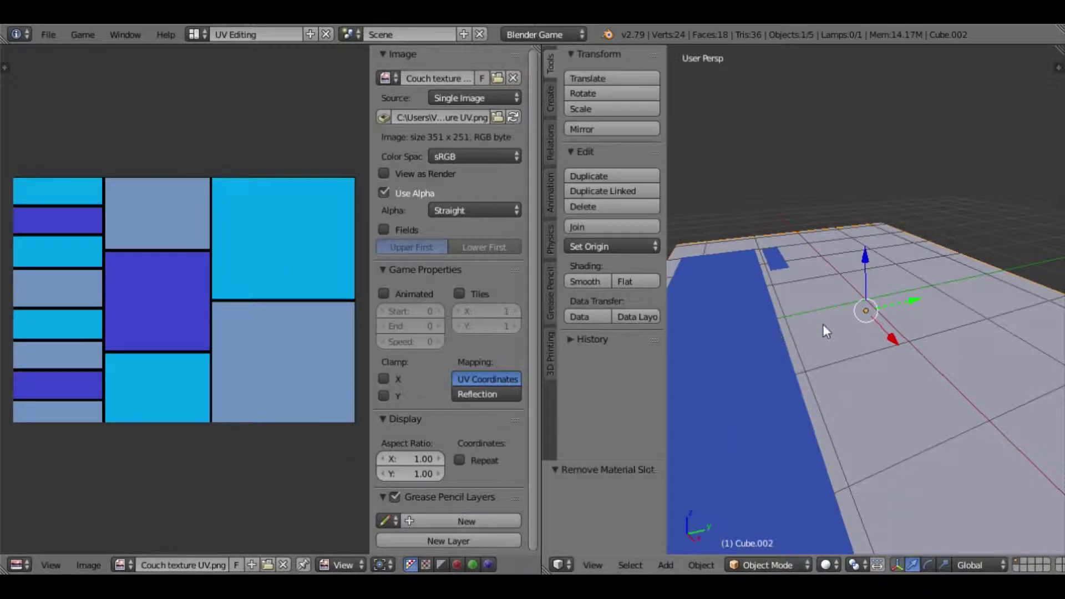
Enter Edit Mode on the large background plate
scroll(821, 330, down, 3)
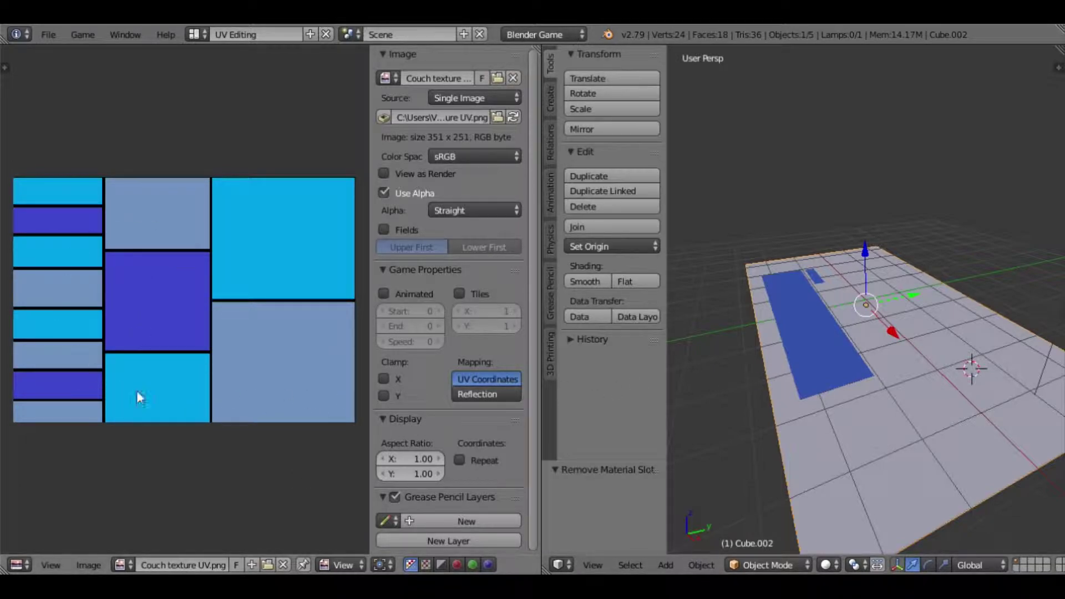
middle_drag(736, 444, 887, 535)
middle_drag(852, 484, 861, 507)
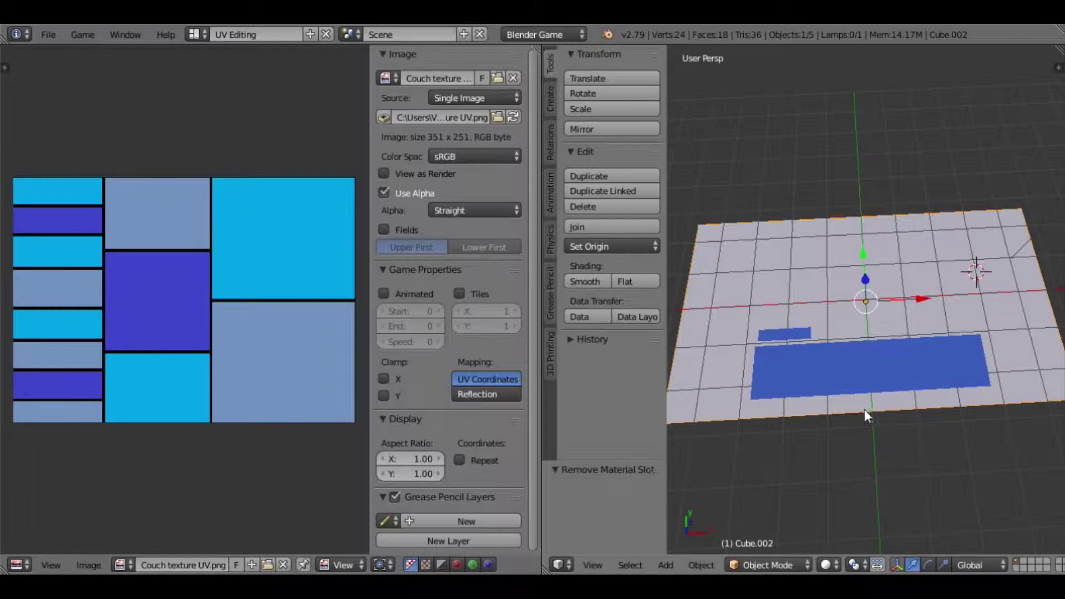
middle_drag(854, 418, 846, 431)
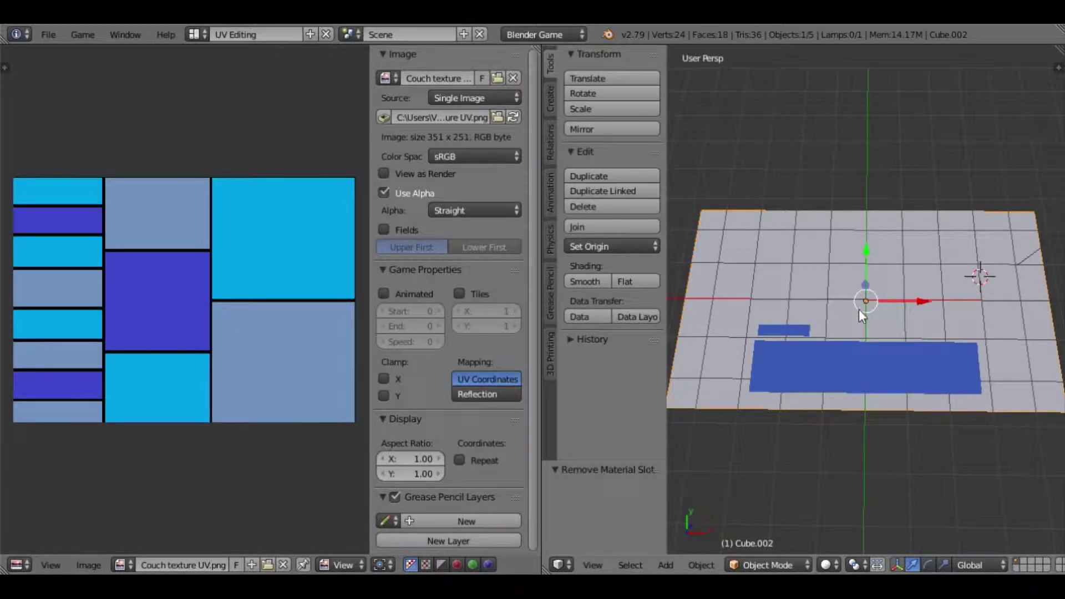
key(Tab)
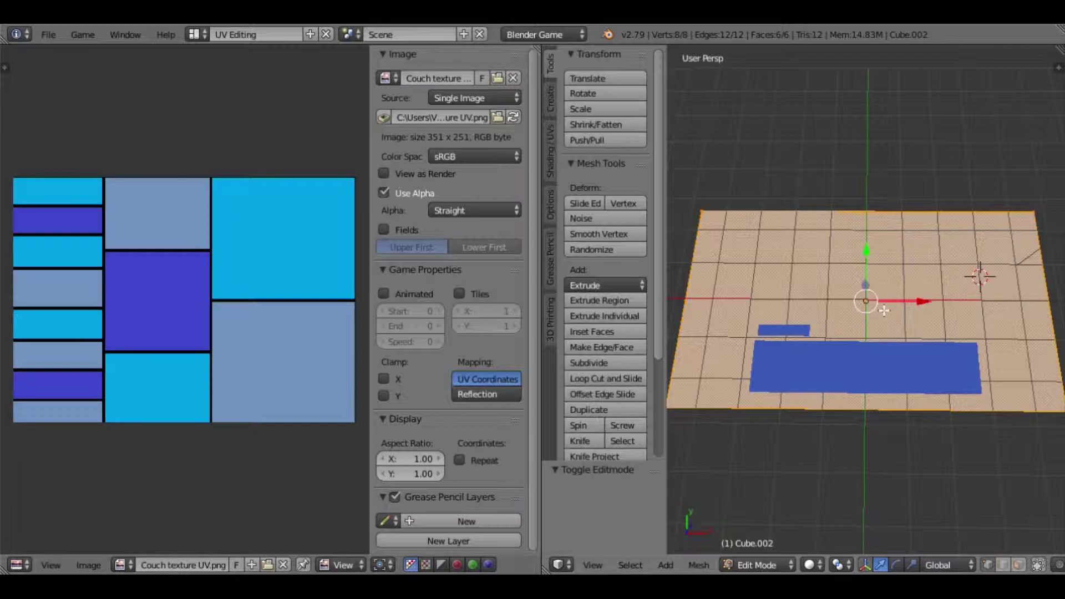
Unwrap the large background plate onto the Couch texture UV.png image and set the viewport to Material shading
key(u)
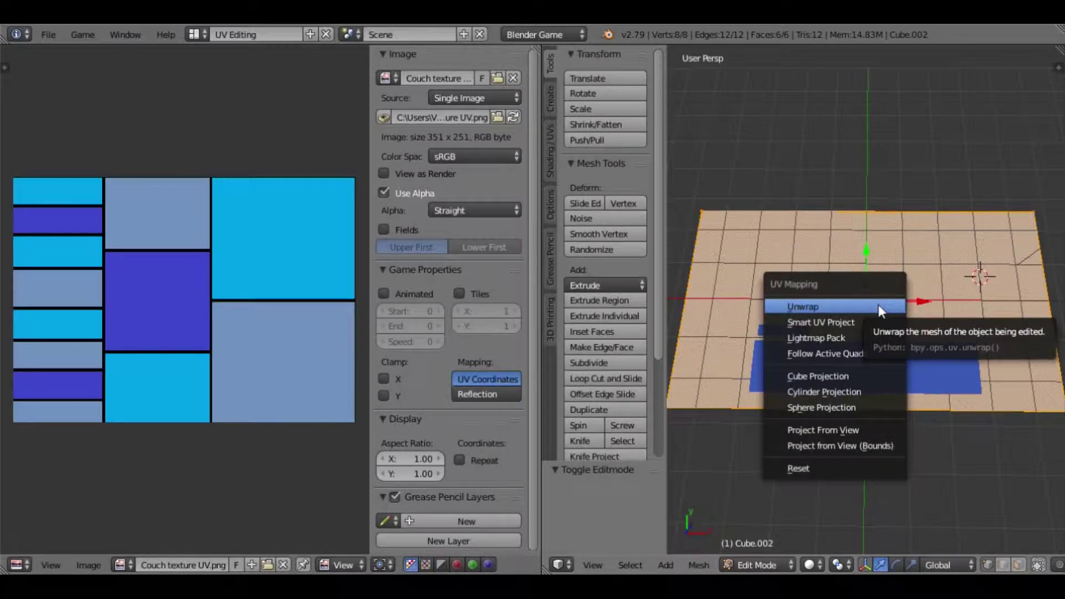
click(877, 305)
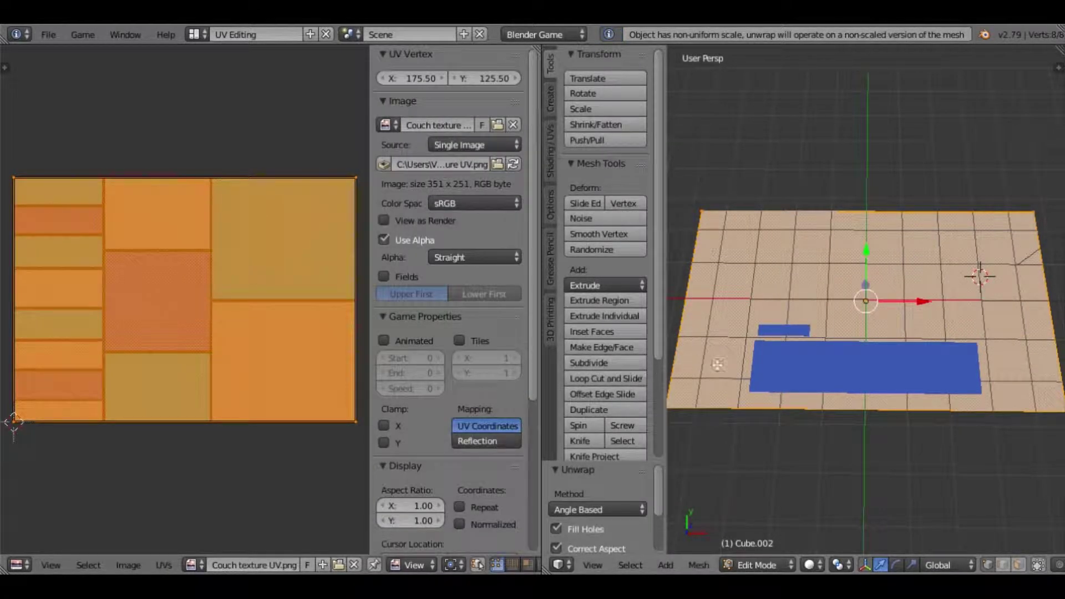
click(811, 565)
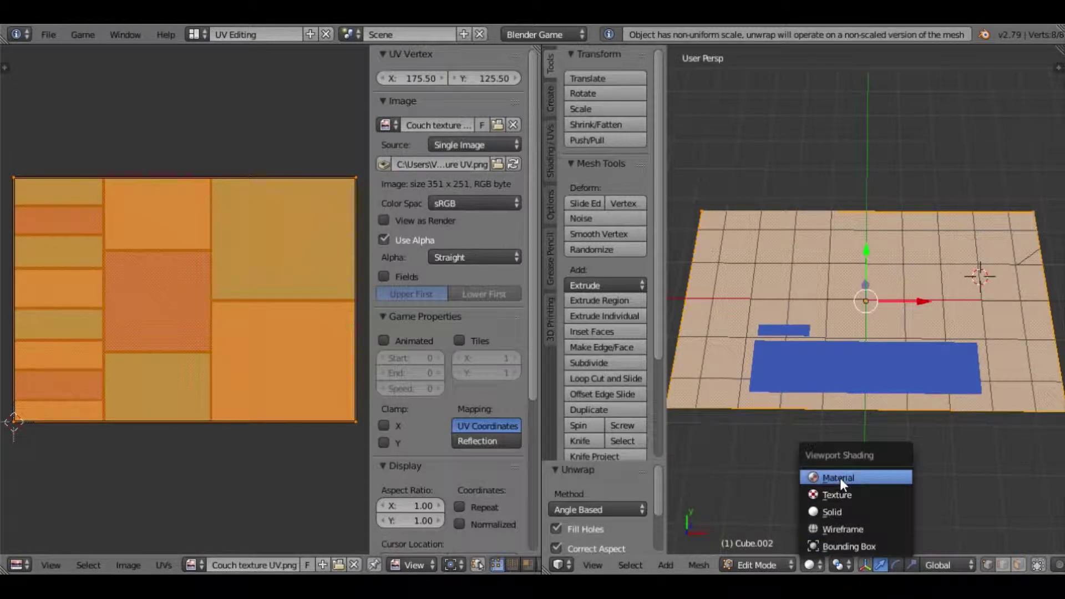
click(840, 478)
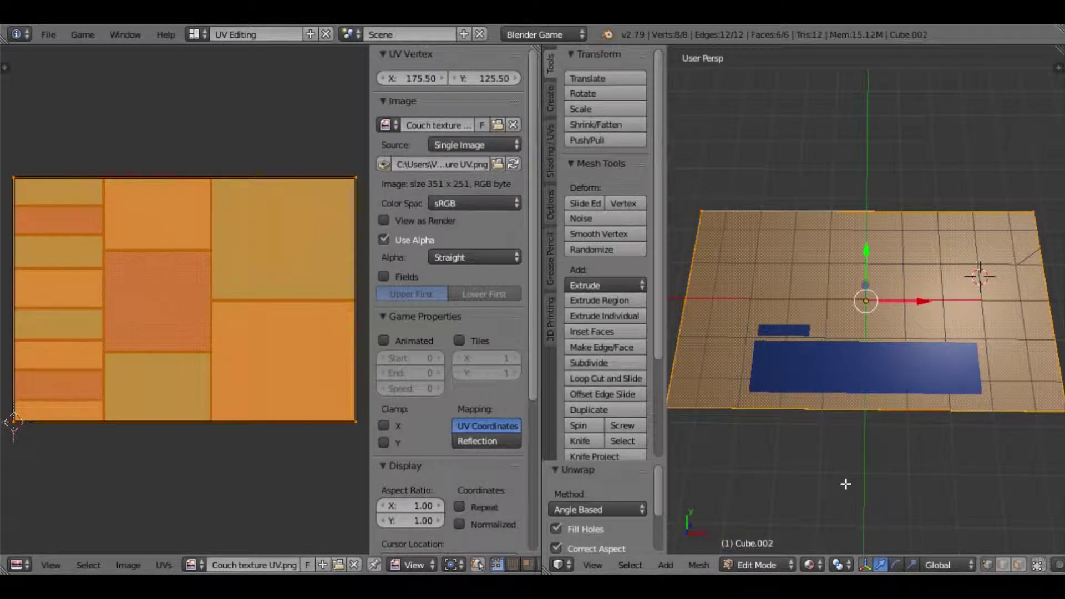
Switch to the Default layout and widen the properties editor
click(197, 34)
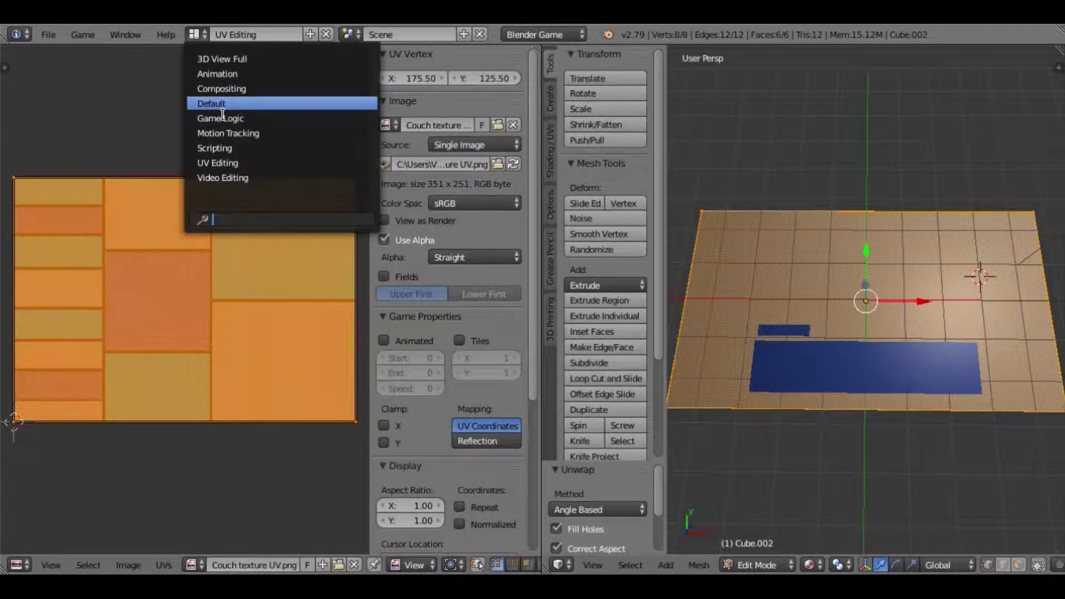
click(208, 103)
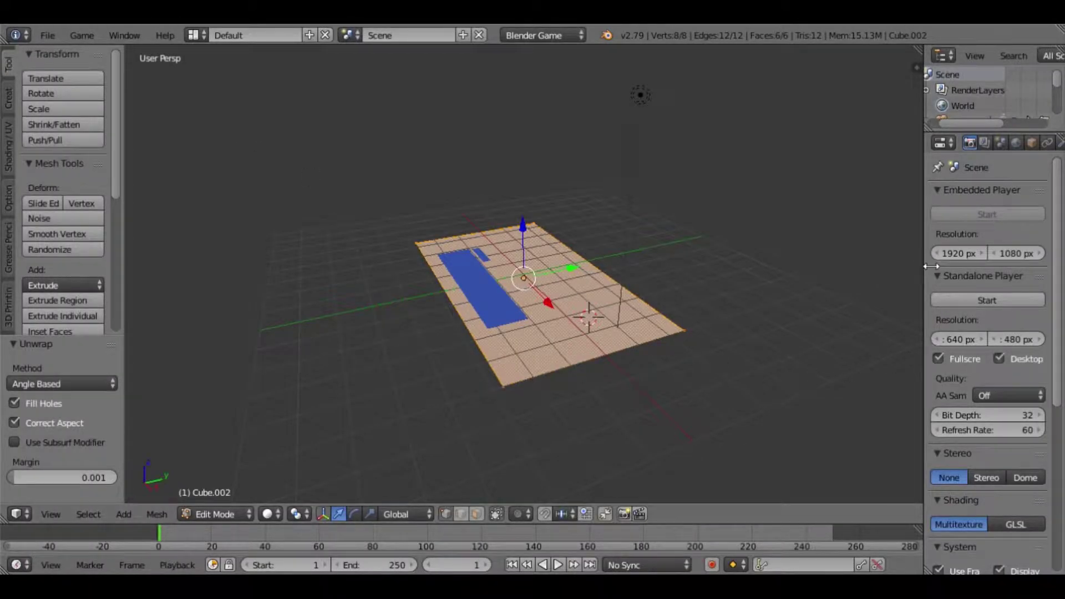
drag(924, 268, 864, 265)
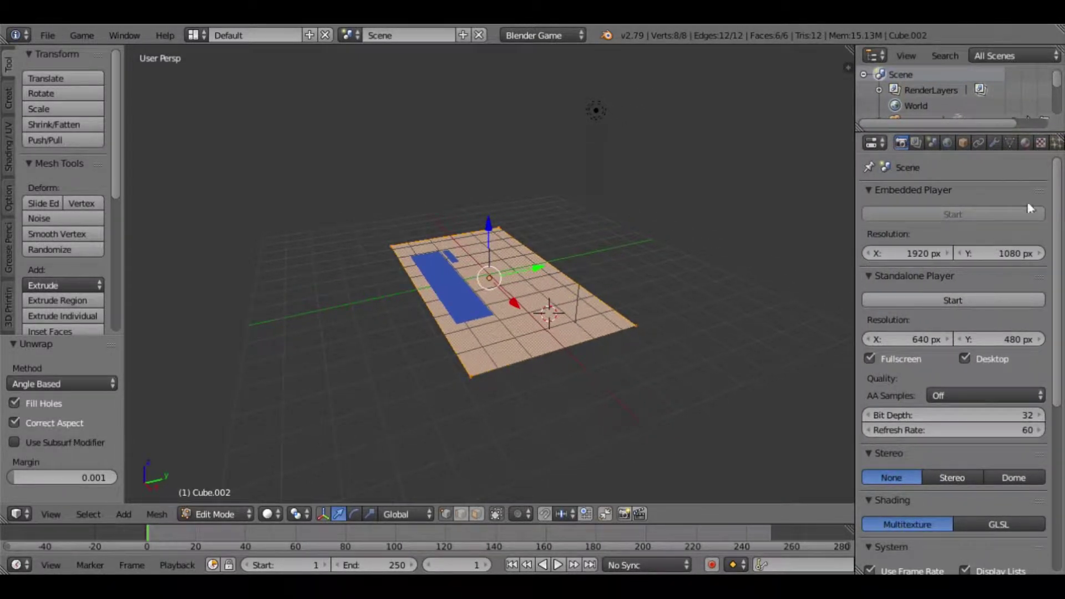
Add a new image texture to the background plate's material using Couch texture UV.png
click(1042, 144)
click(1025, 145)
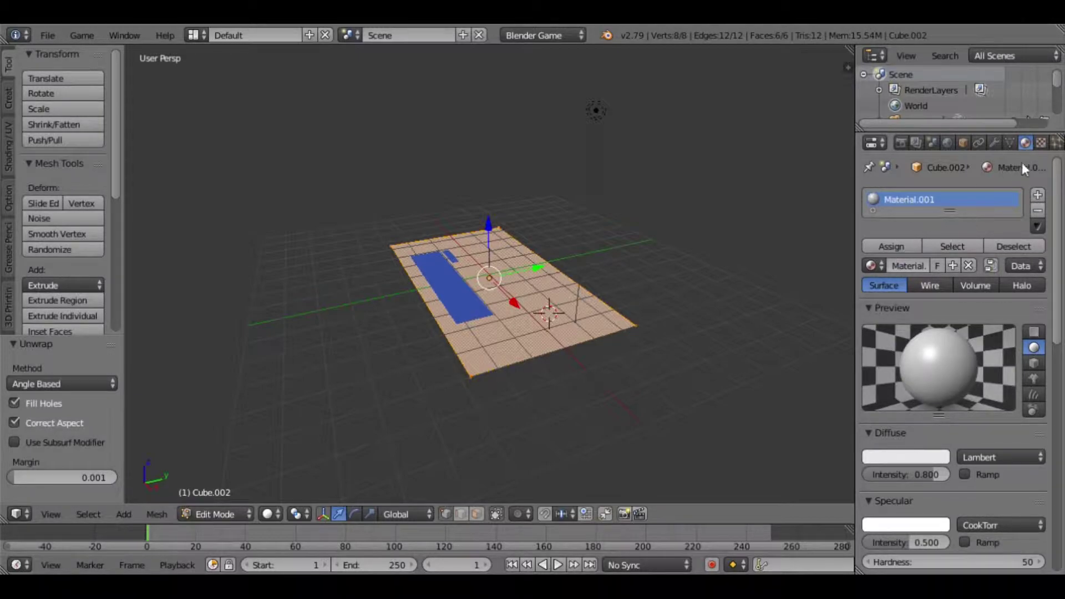
click(1040, 143)
click(894, 318)
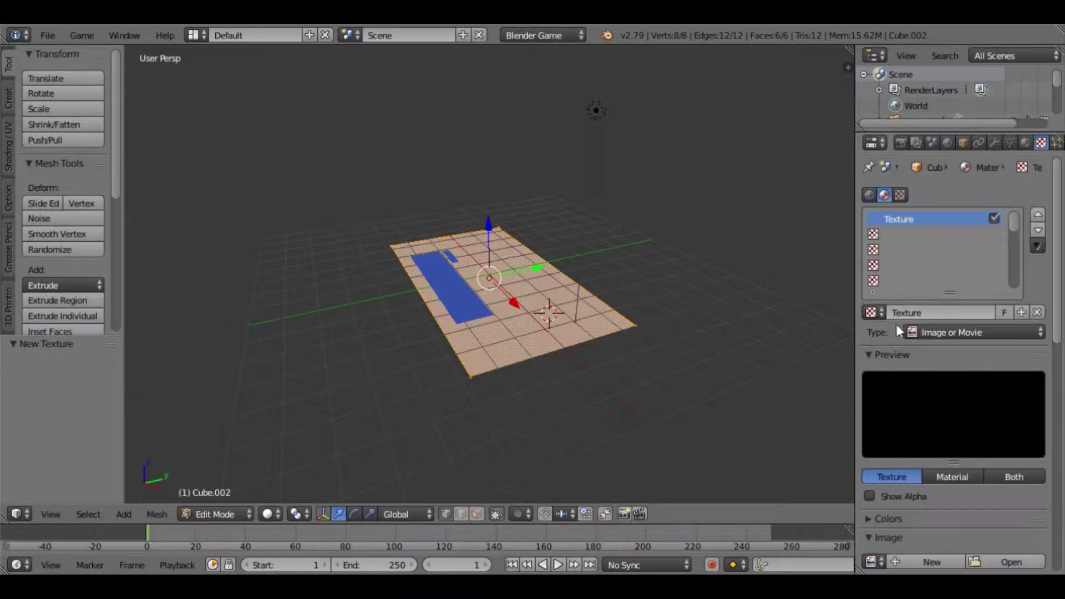
scroll(909, 444, down, 2)
click(871, 531)
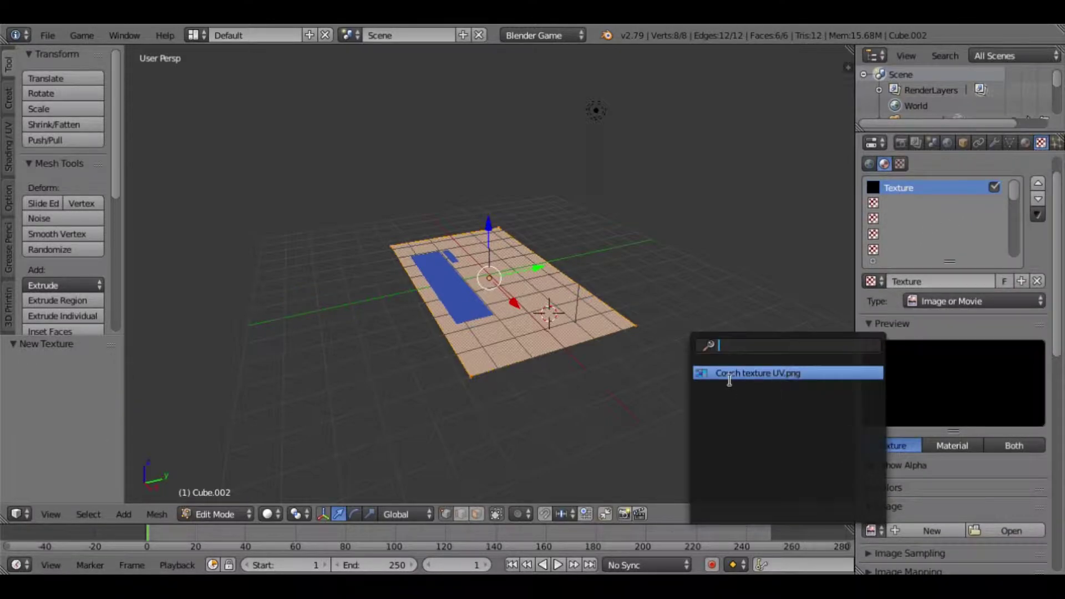
click(728, 373)
Show the scene in Material shading in Object Mode and assign Couch texture UV.png to a new world texture
mouse_move(571, 382)
middle_down()
mouse_move(646, 439)
mouse_move(616, 413)
middle_up()
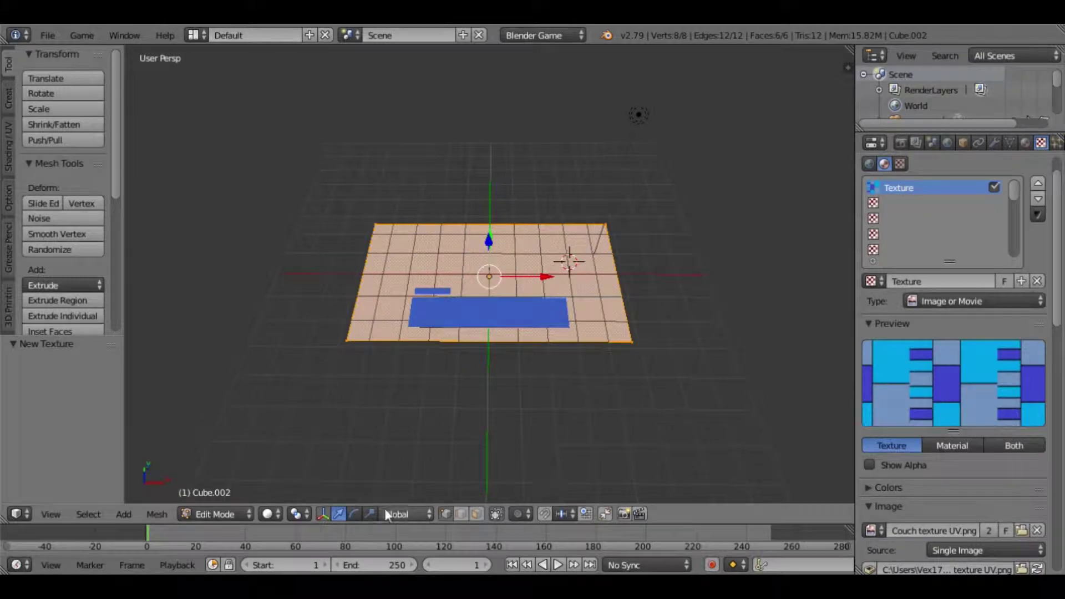
click(268, 514)
click(303, 429)
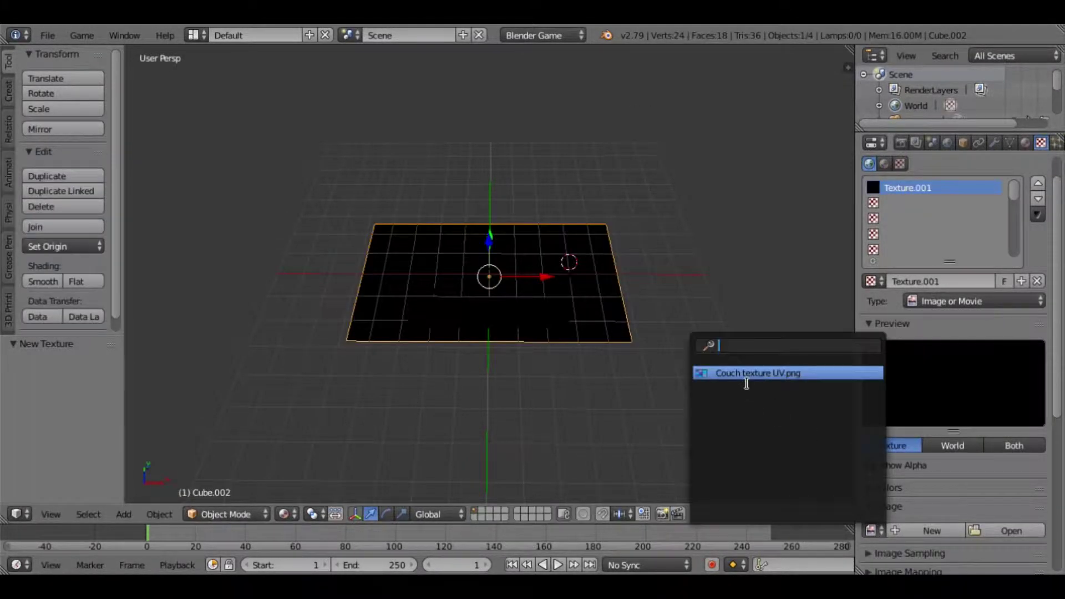
click(744, 379)
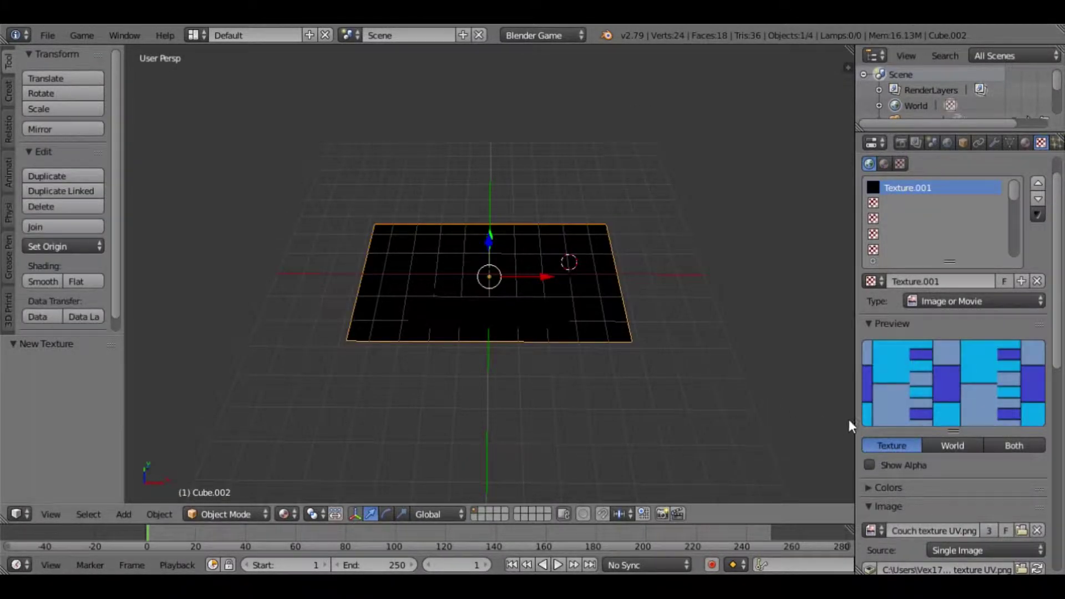
scroll(899, 491, down, 8)
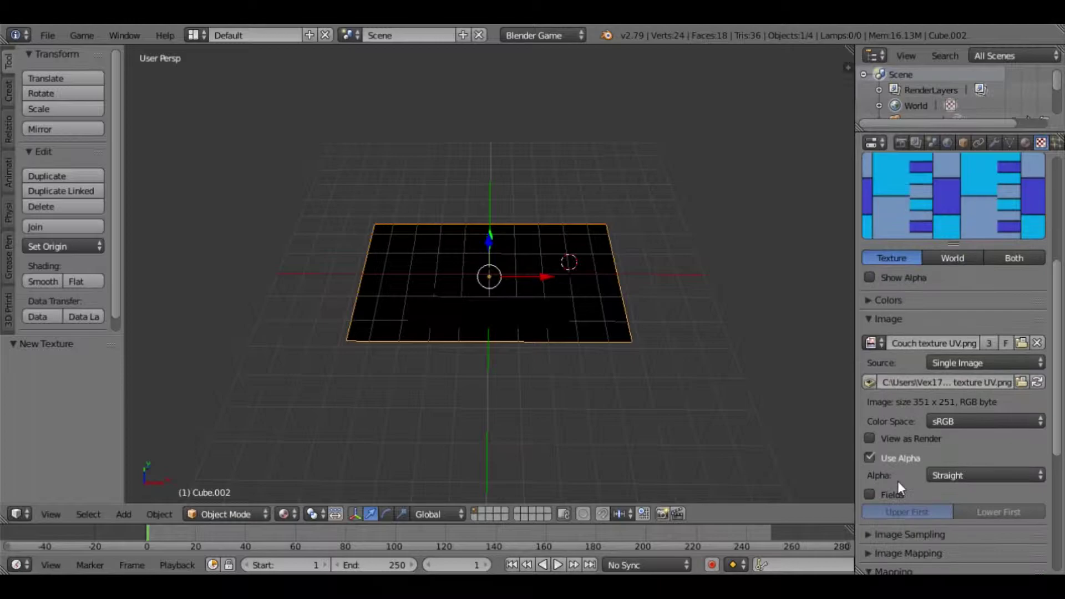
Set the Emit value of the background plate's material to 0.50 after trying 0.30
click(1025, 143)
scroll(877, 447, down, 5)
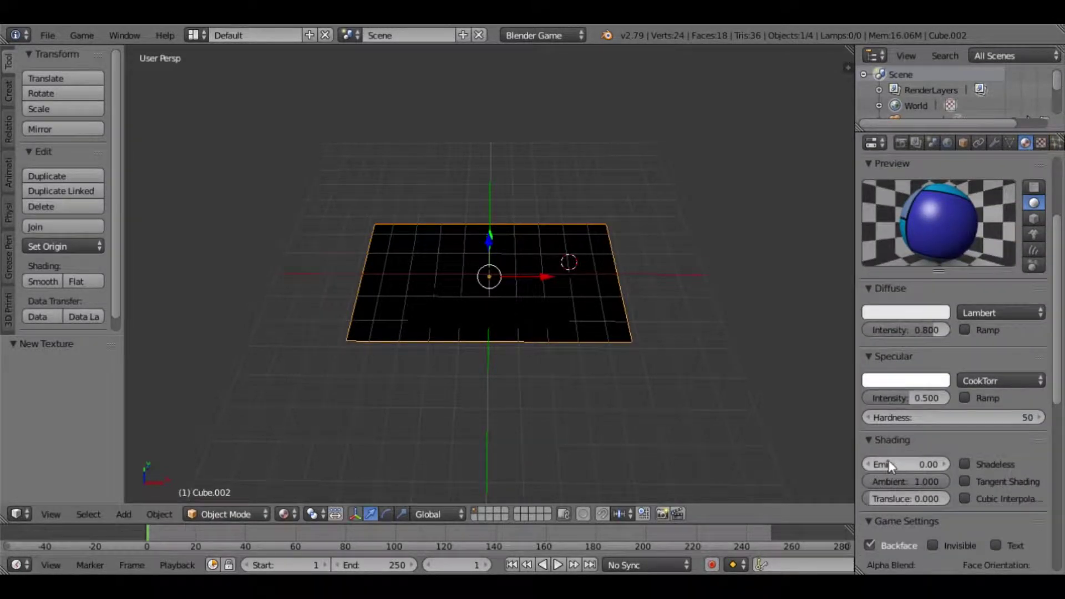
click(921, 465)
text(0)
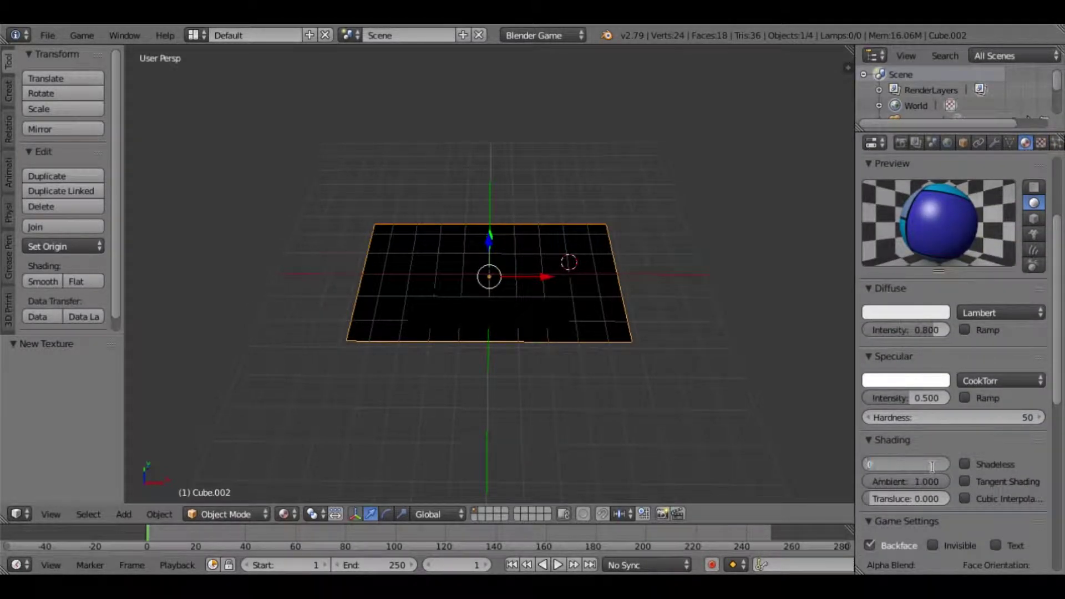
text(.30)
key(Return)
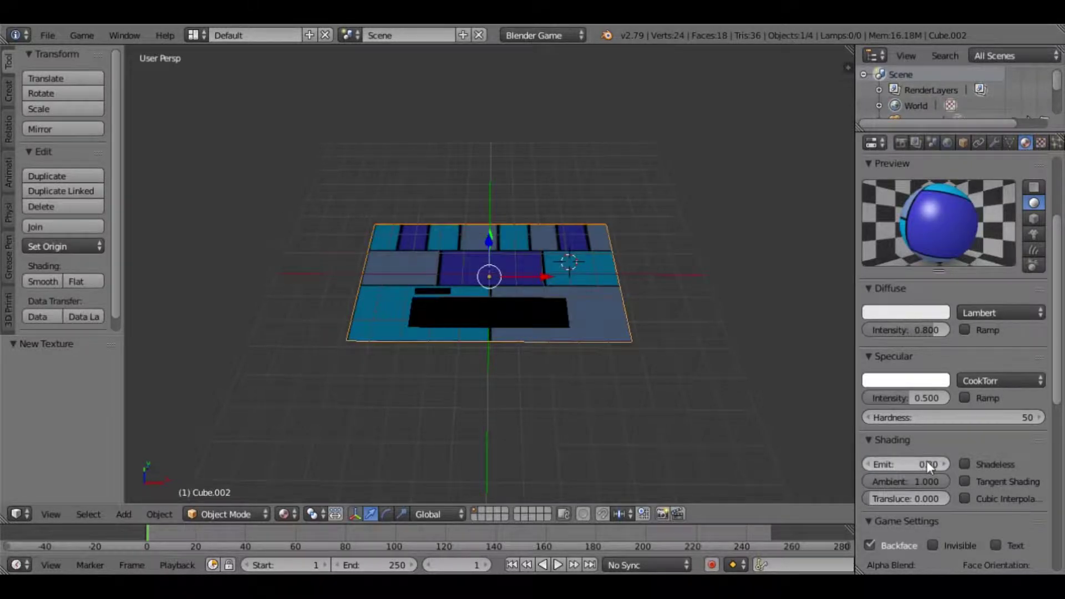
click(928, 465)
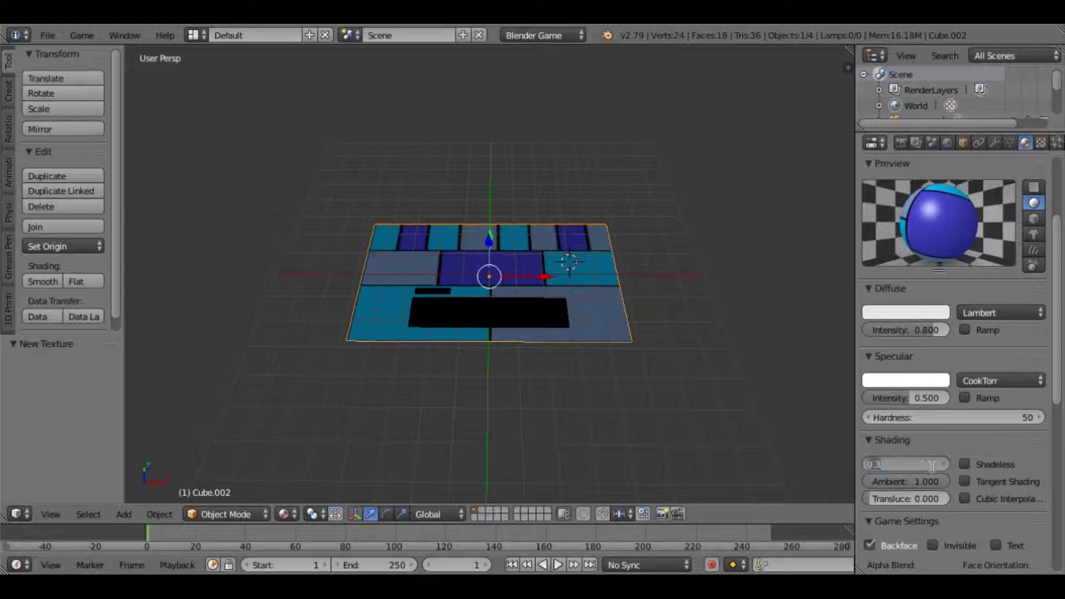
text(0.5)
key(Return)
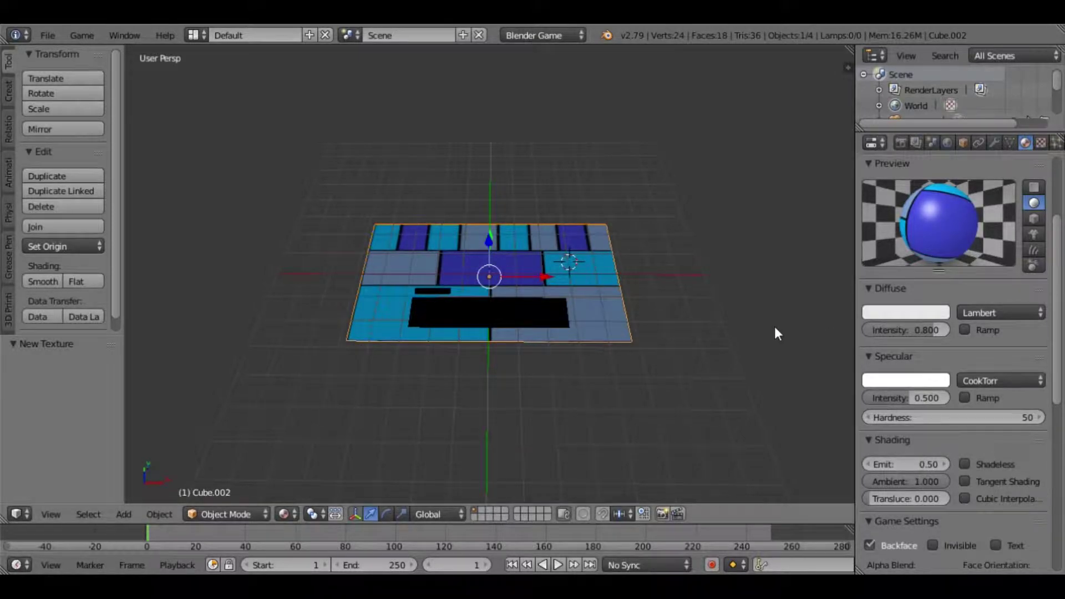
In the camera view, set the Emit value of the front wide plate's material to 0.50
key(KP_0)
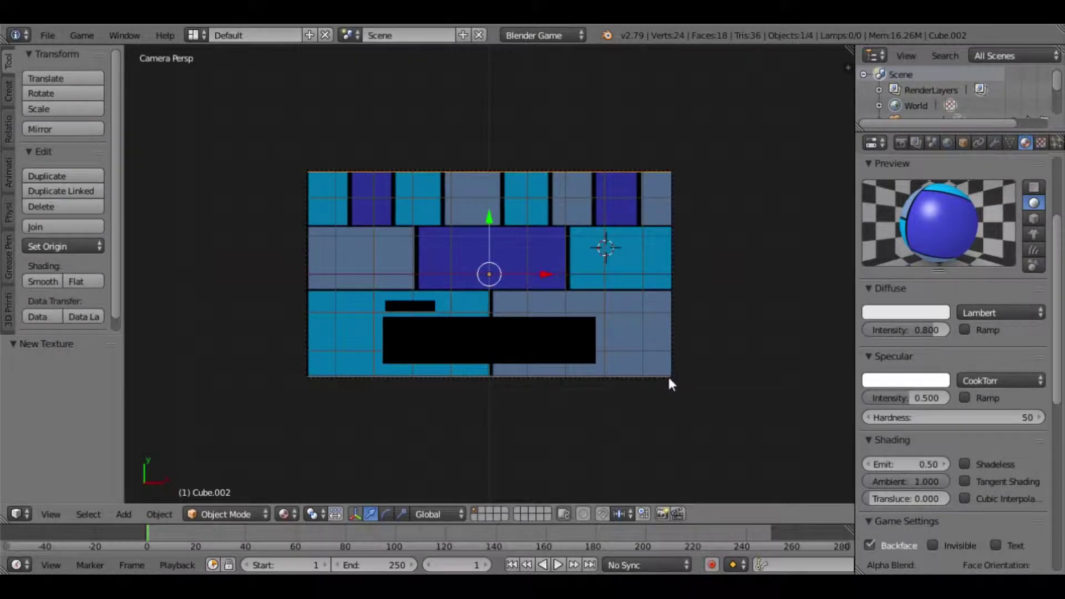
right_click(503, 346)
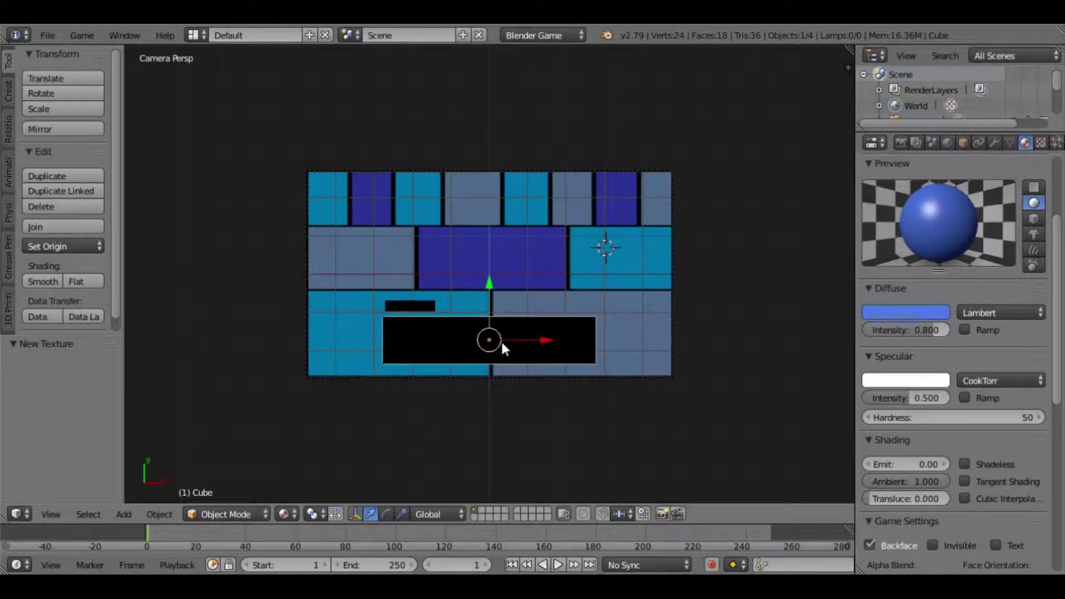
click(932, 465)
text(0)
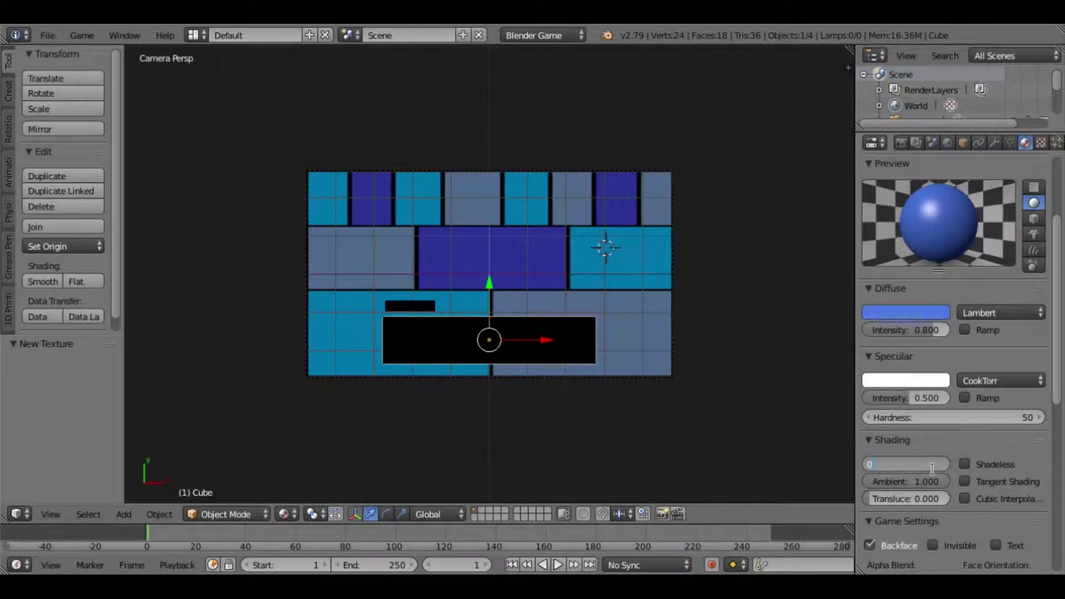
text(.50)
key(Return)
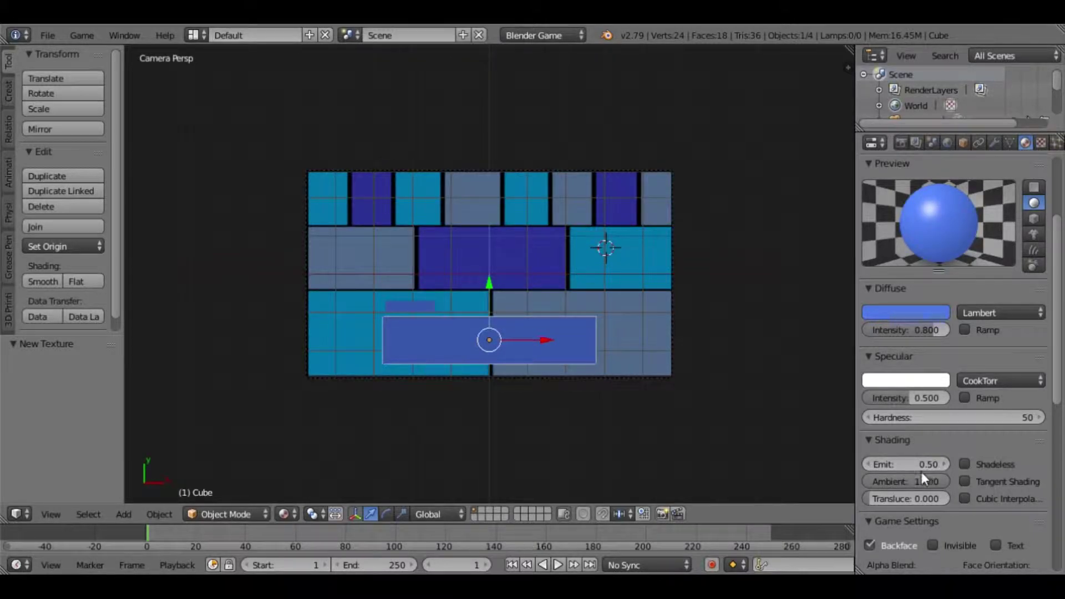
Switch to the Game Logic layout and set its camera view to Material shading
click(194, 35)
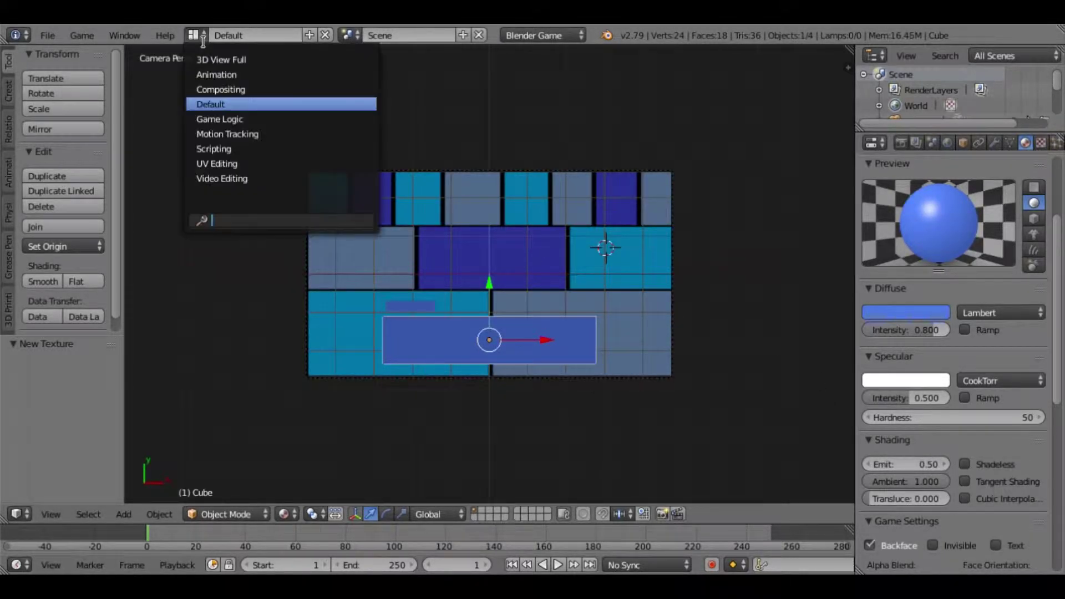
click(222, 119)
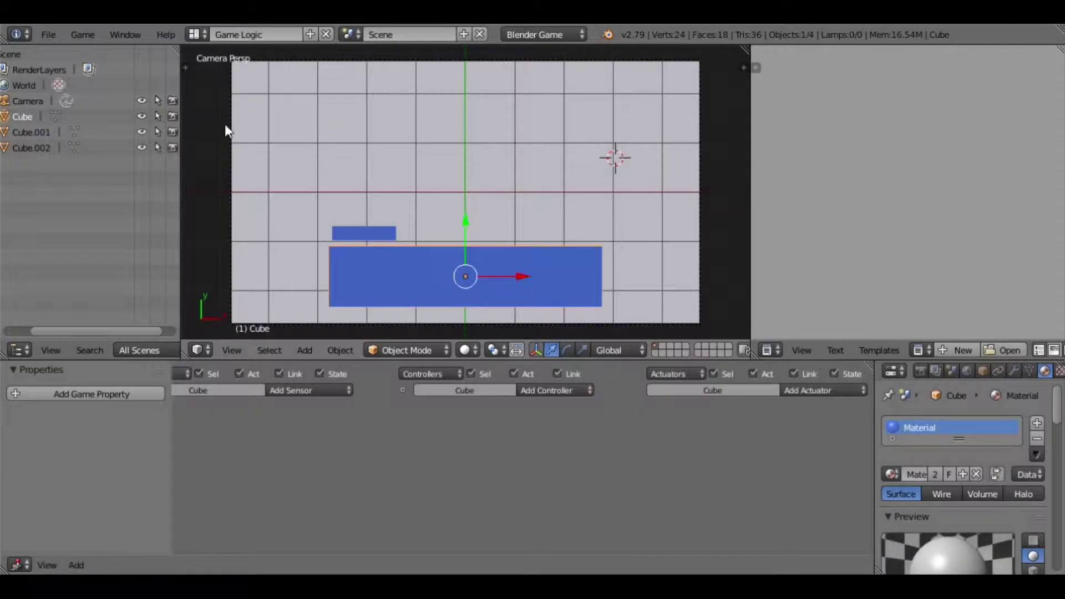
click(466, 350)
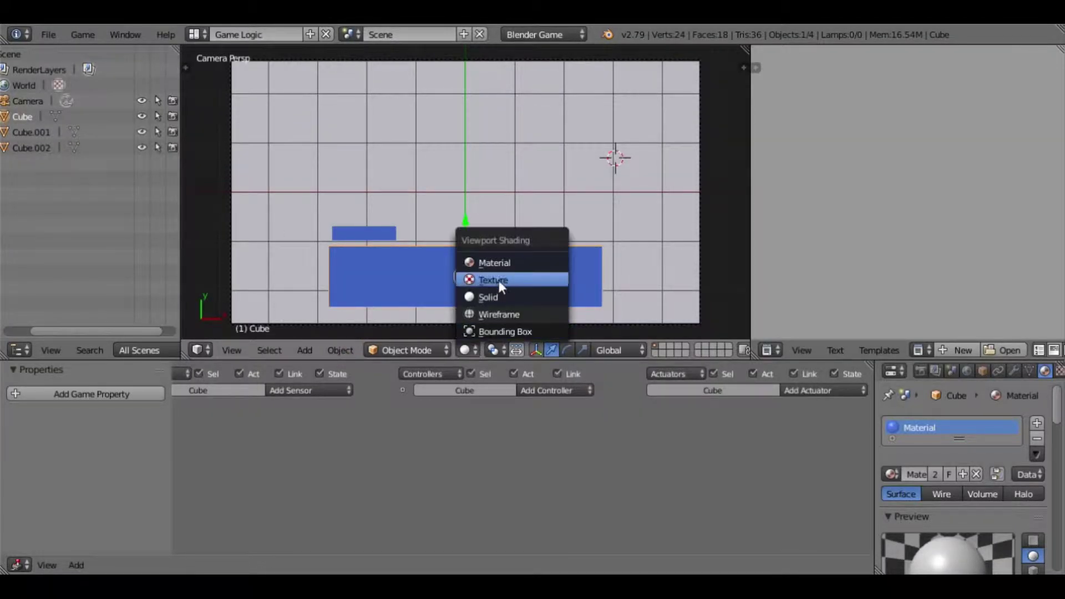
click(502, 279)
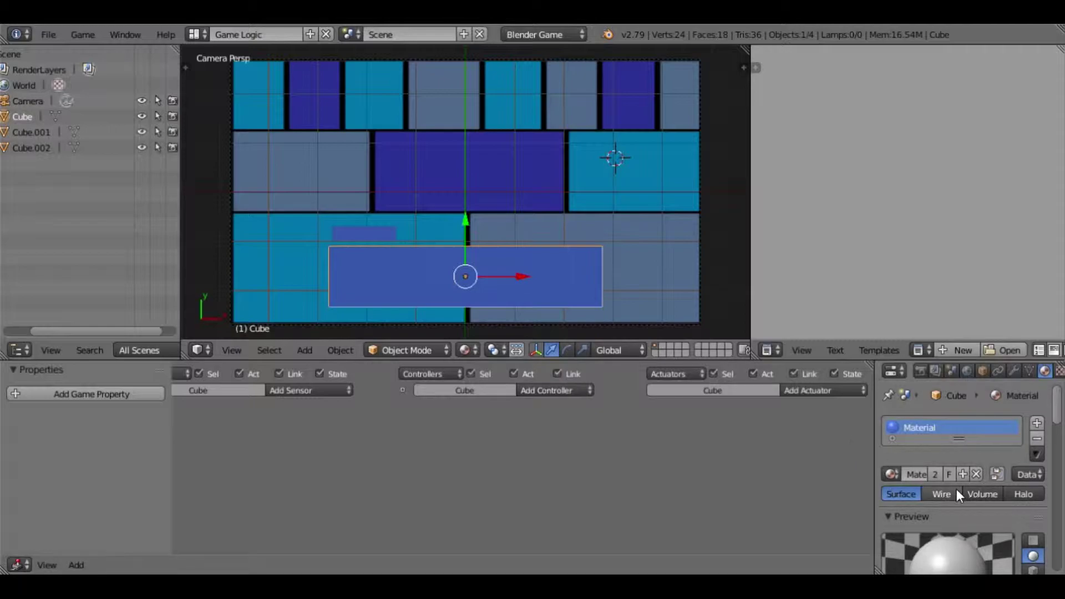
Try several diffuse colors on the front wide plate's material, ending on light blue with R 0.079, G 0.526, B 1.000
scroll(965, 499, down, 6)
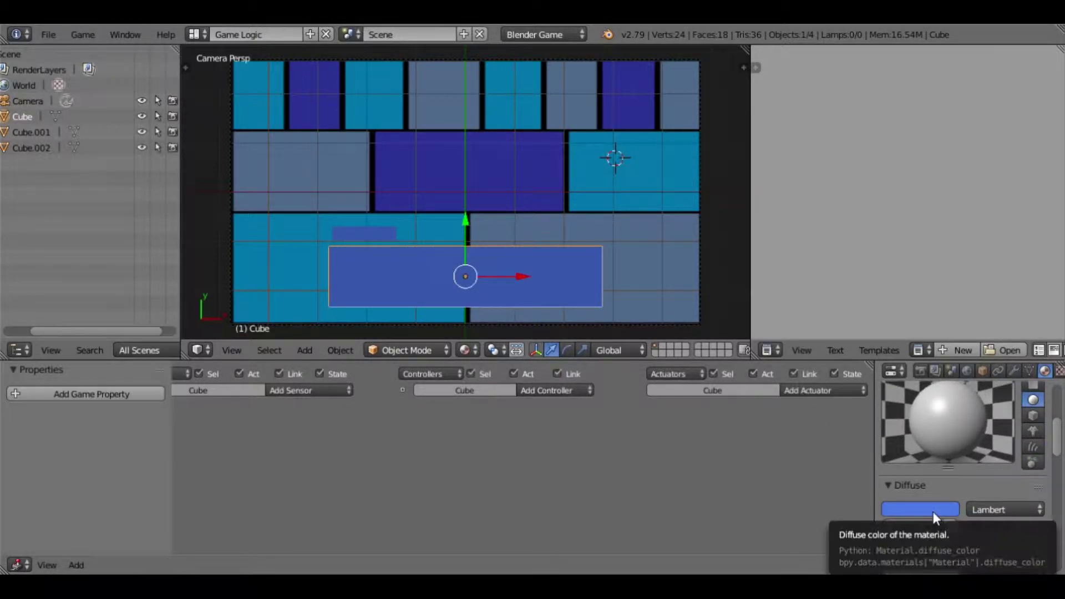
click(933, 512)
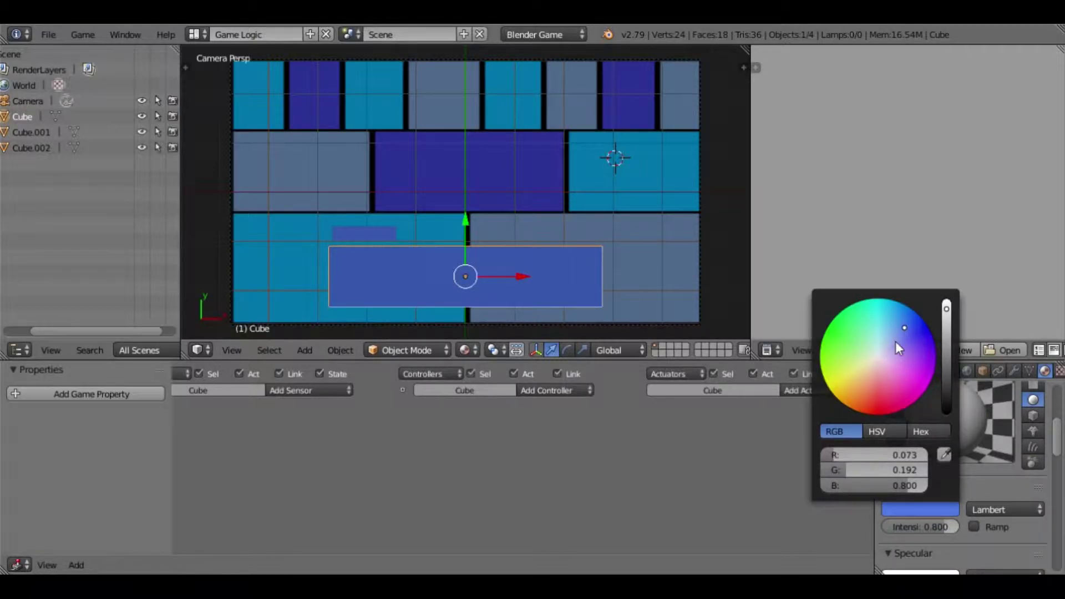
drag(948, 348, 947, 301)
click(889, 320)
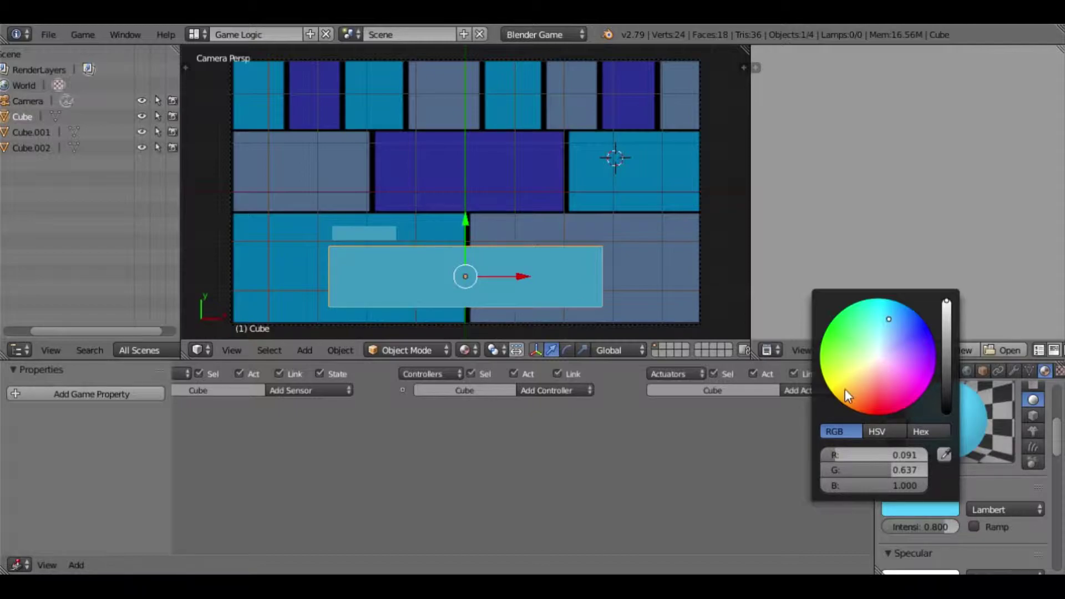
drag(877, 384, 892, 377)
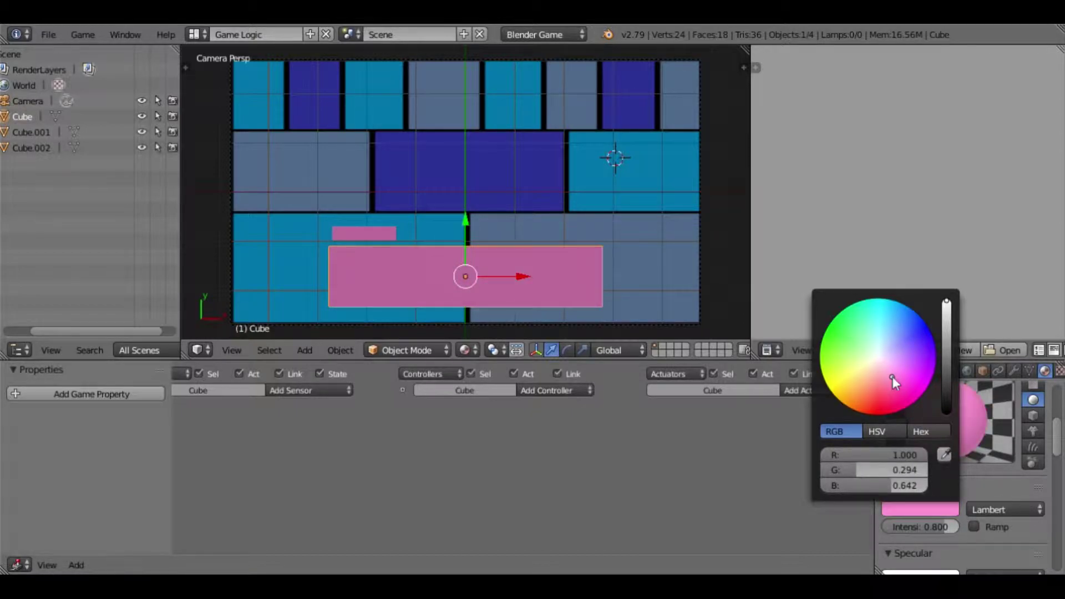
click(860, 372)
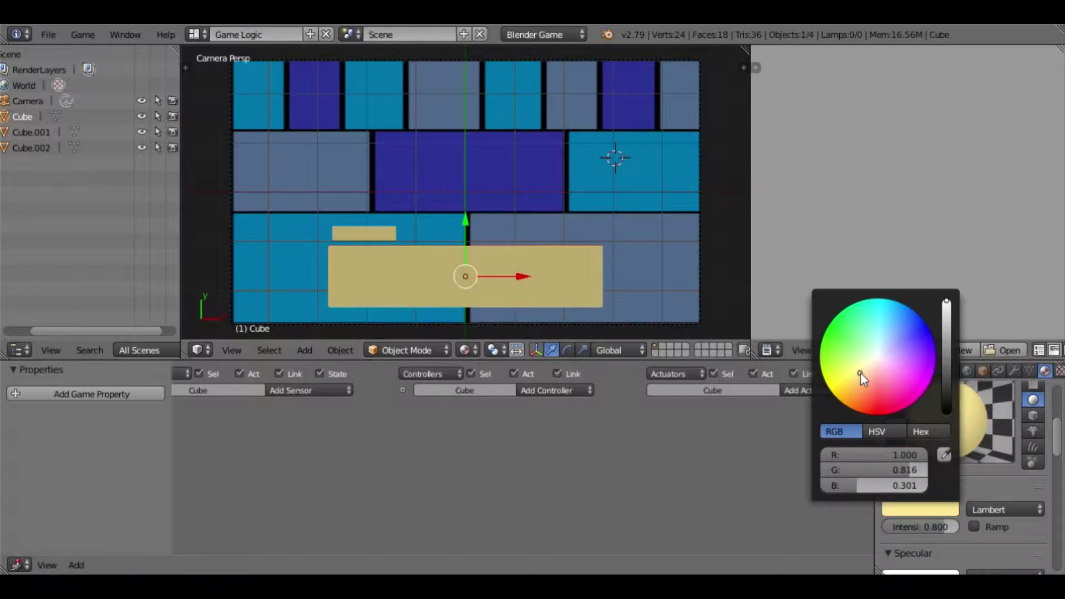
click(864, 342)
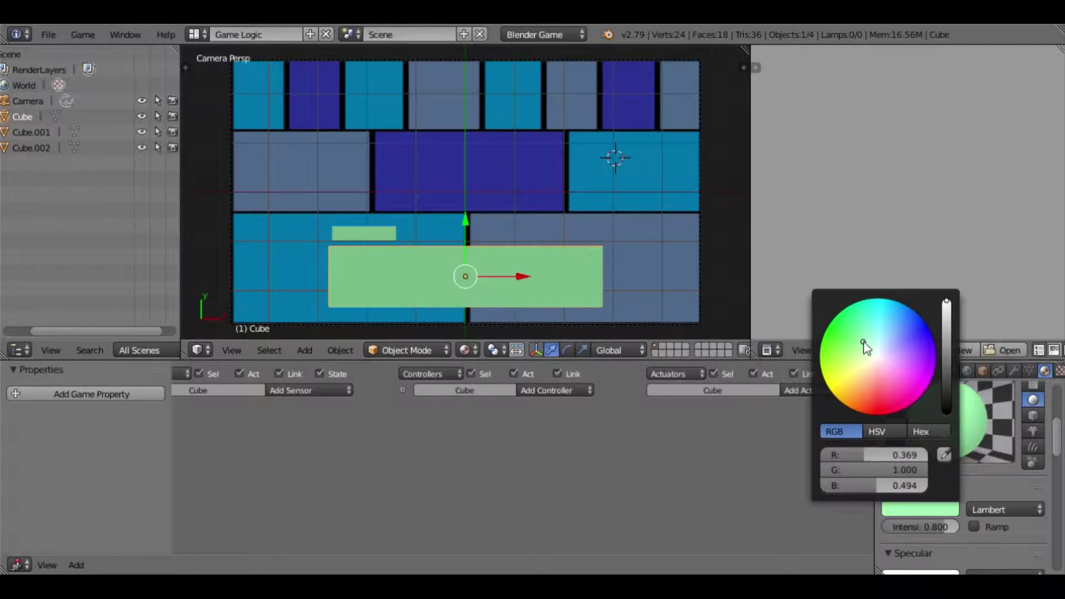
click(924, 347)
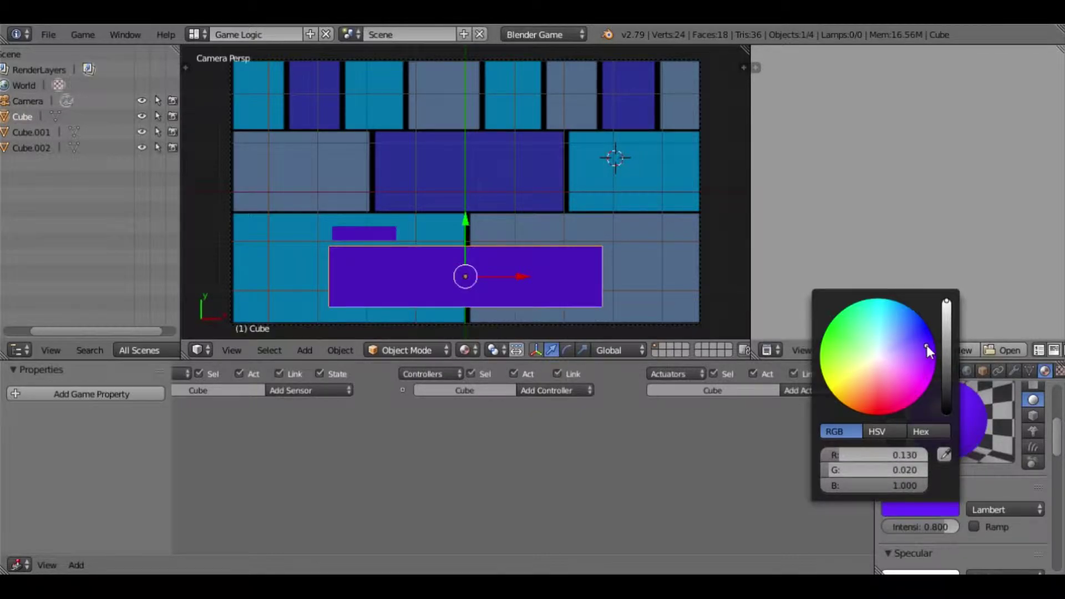
click(893, 319)
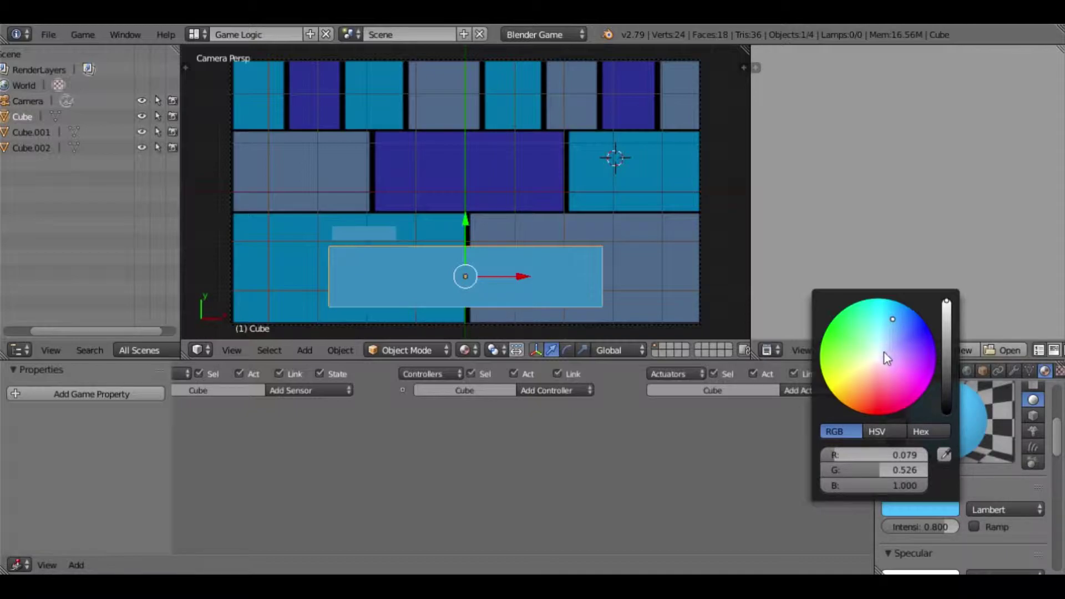
Set the diffuse color of the front wide plate's material to red
click(877, 412)
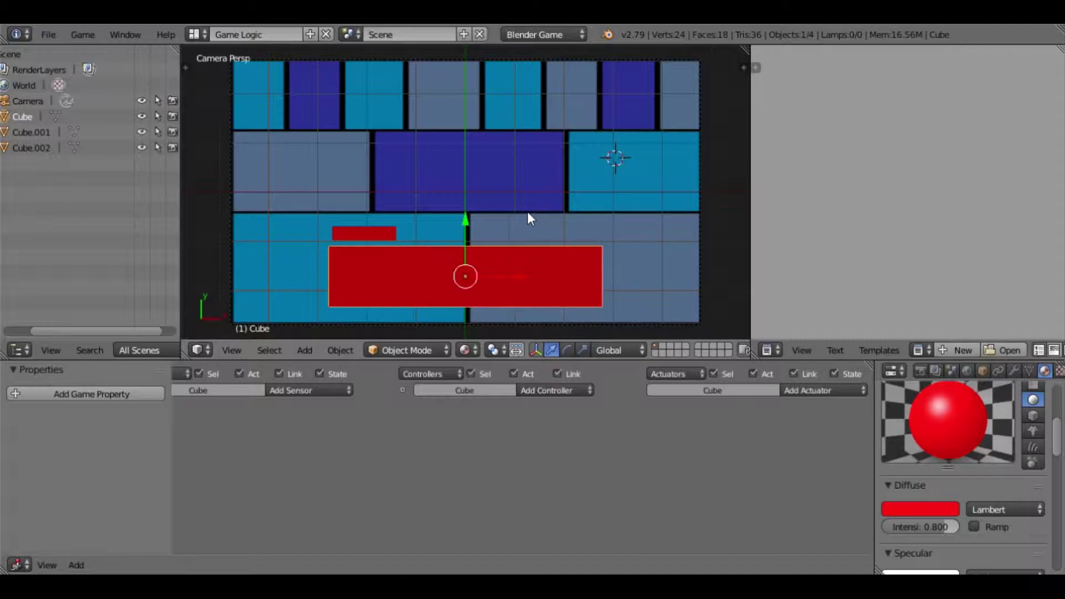
scroll(516, 218, down, 2)
scroll(477, 239, up, 1)
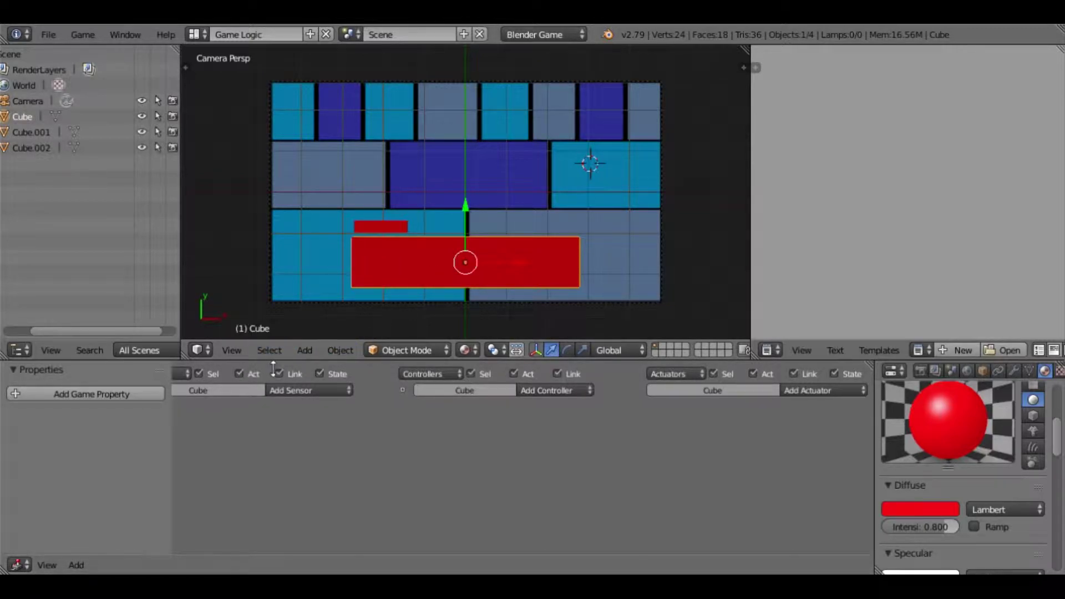
Add a text object, move it over the small red plate, and raise it above the panels along Z
click(302, 351)
click(344, 269)
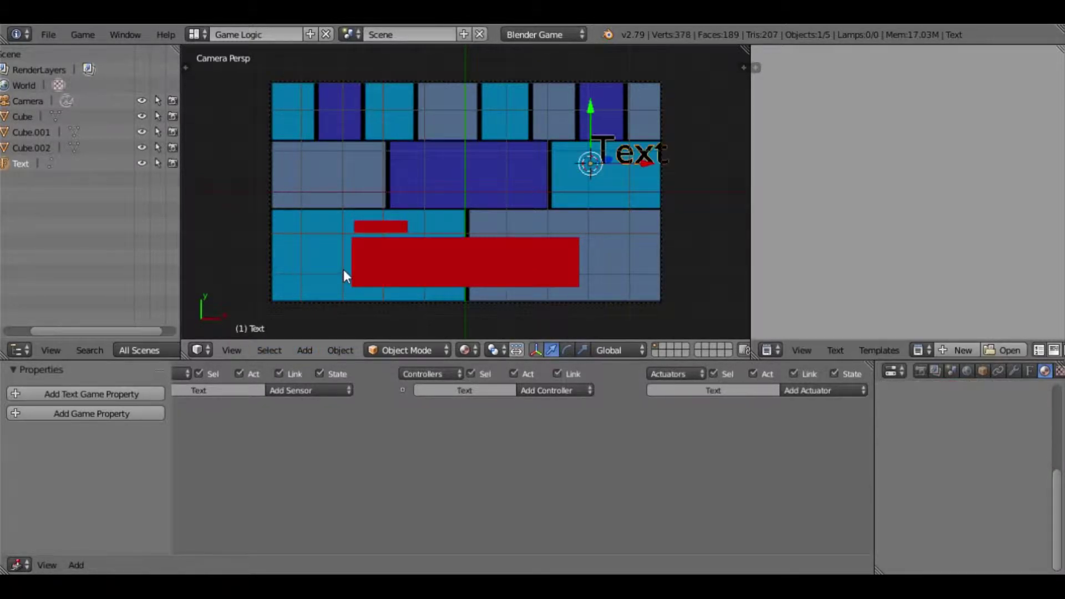
drag(643, 167, 398, 202)
drag(345, 108, 354, 210)
middle_drag(401, 286, 407, 145)
drag(380, 172, 381, 154)
middle_drag(444, 248, 405, 245)
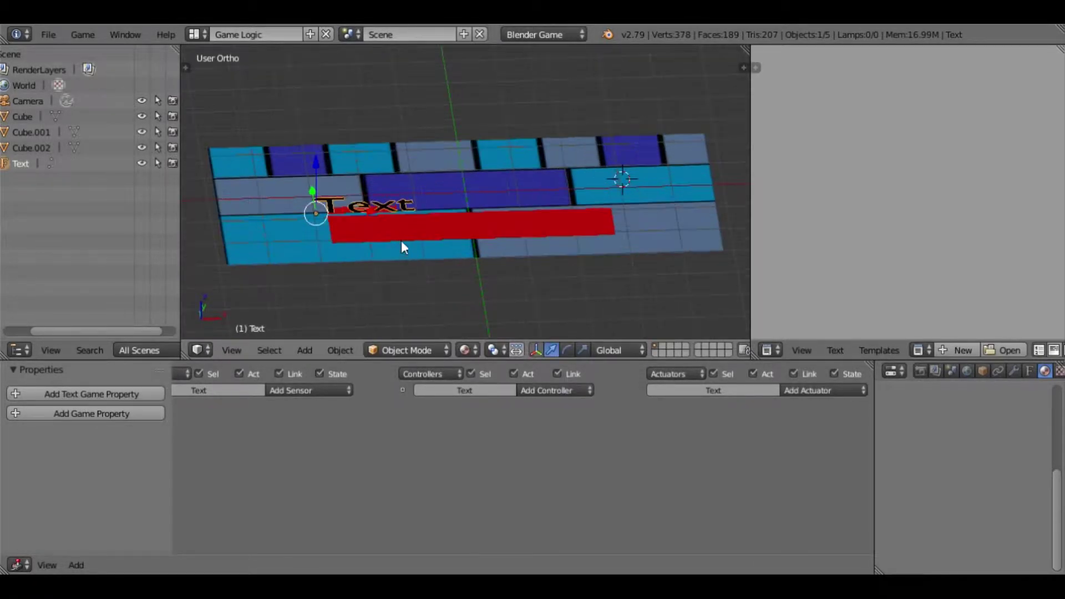
In the camera view, scale the text down to fit the small red plate and align it with the plate's lower-left corner
key(KP_0)
scroll(407, 241, up, 3)
scroll(408, 241, up, 2)
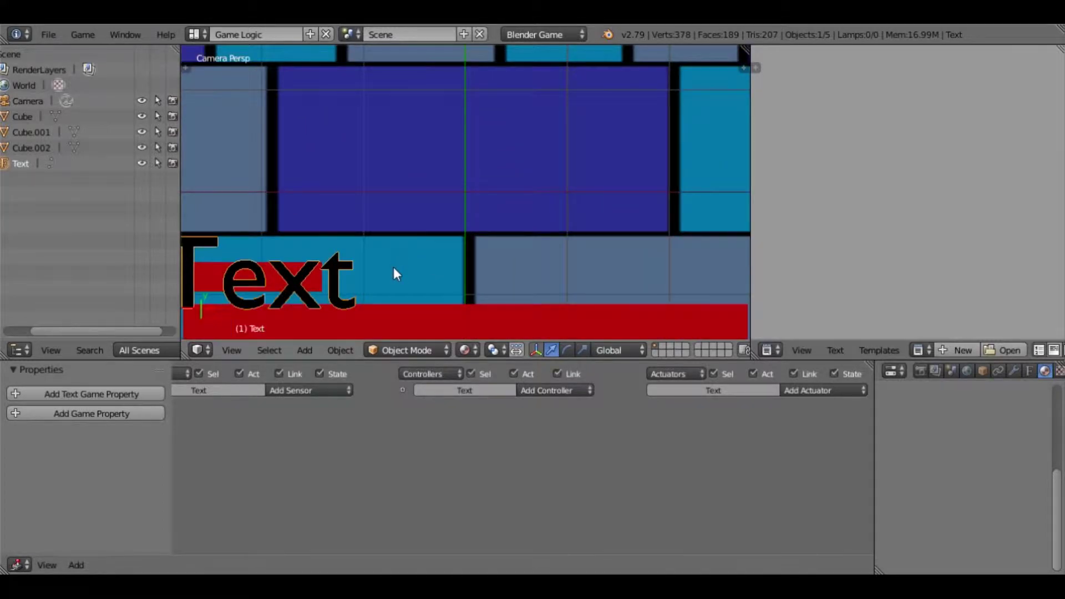
shift+middle_drag(397, 273, 504, 206)
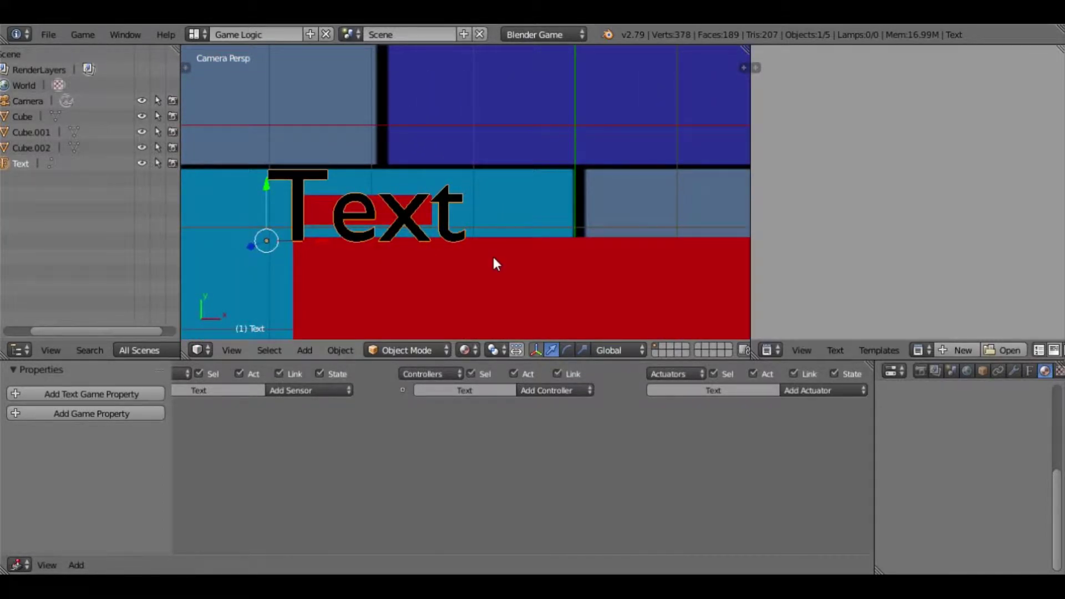
drag(268, 188, 266, 184)
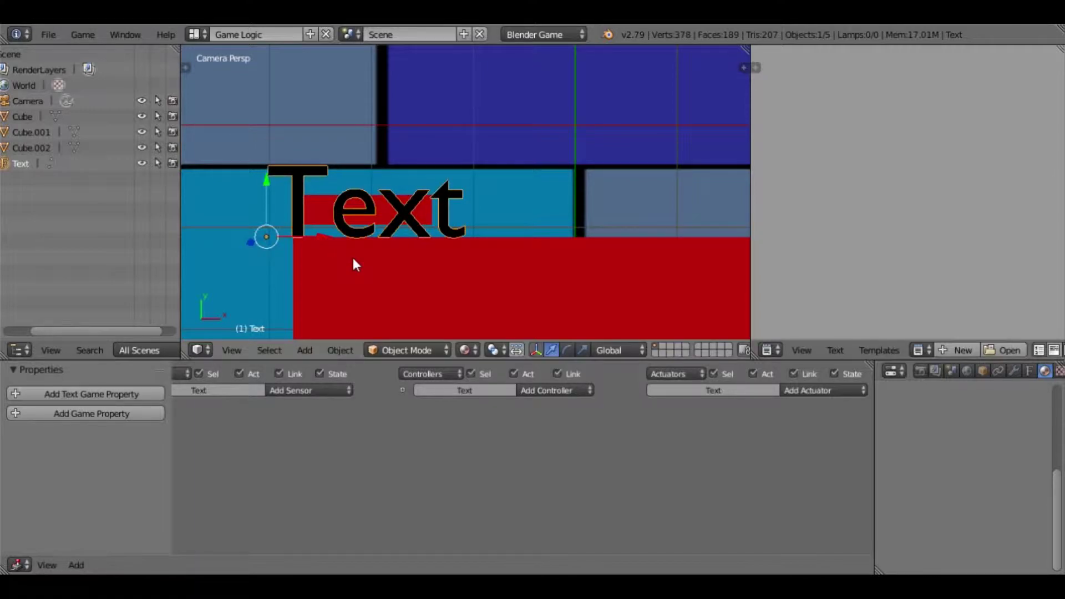
key(s)
click(292, 247)
drag(272, 189, 272, 159)
drag(318, 217, 352, 225)
drag(301, 163, 299, 165)
drag(354, 232, 355, 225)
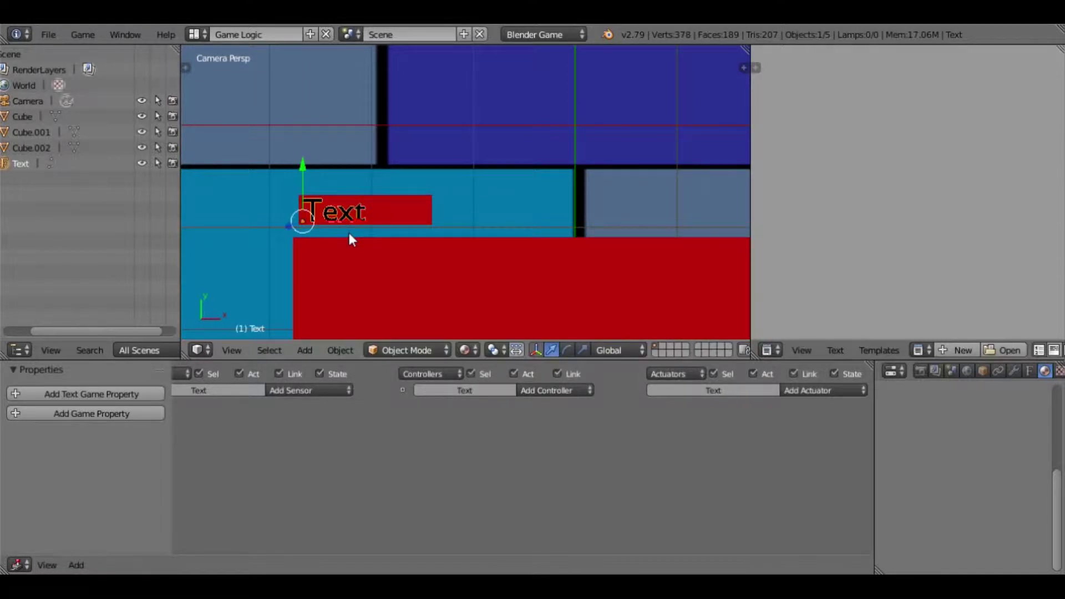
Replace the text object's default content with "Narrator"
key(Tab)
key(BackSpace)
key(BackSpace)
key(BackSpace)
key(BackSpace)
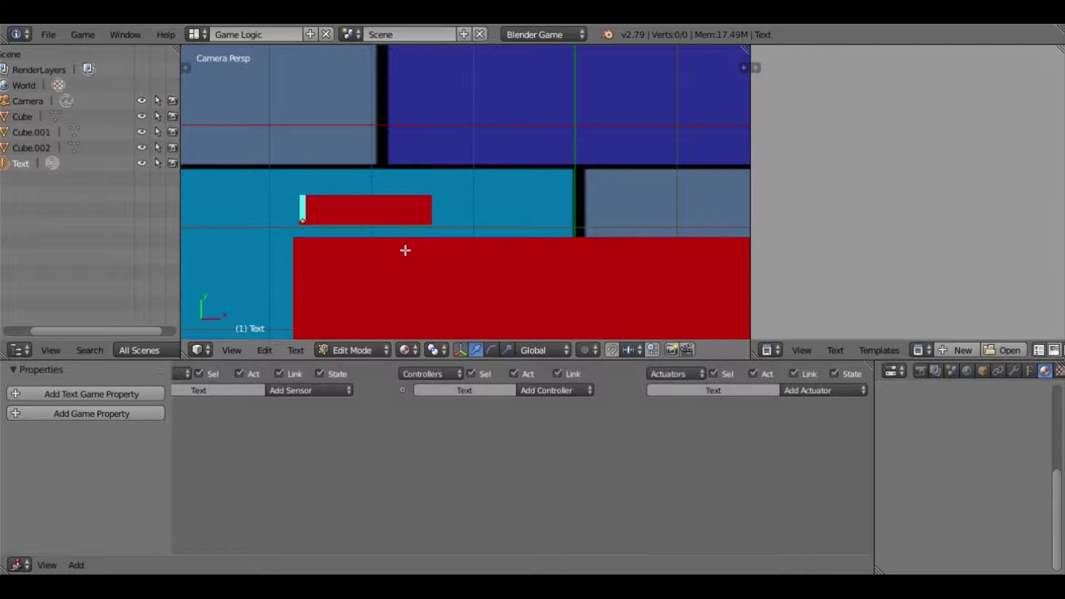
text(Nar)
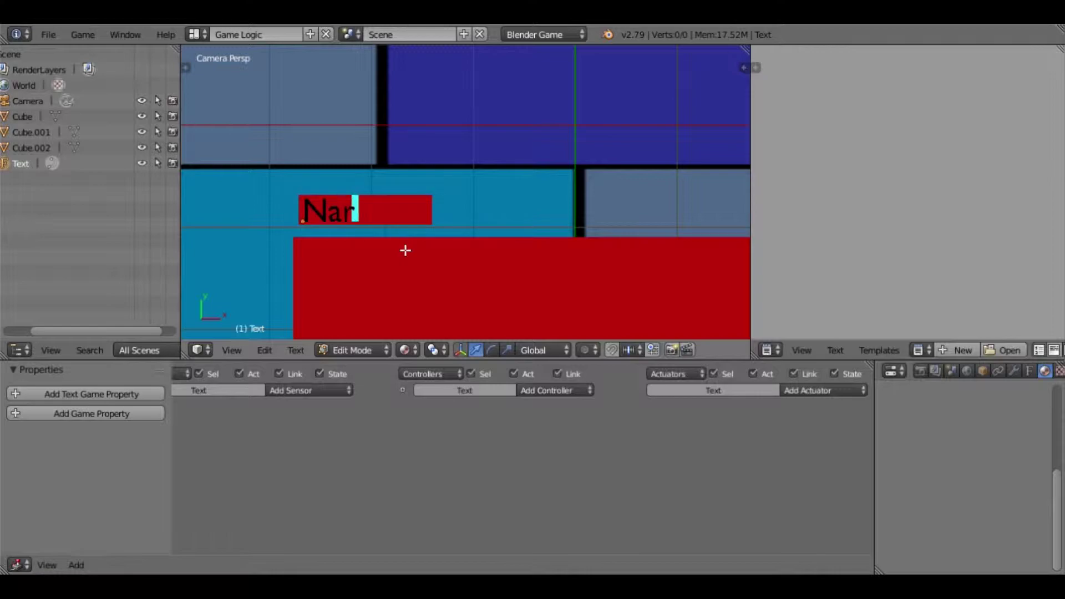
text(rat)
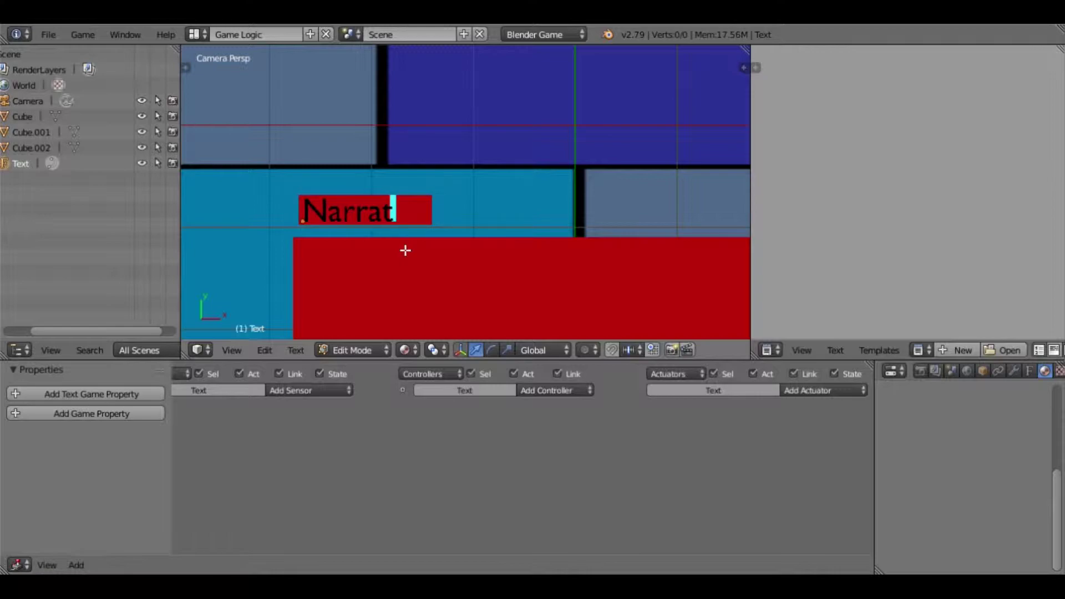
text(e)
key(BackSpace)
text(or)
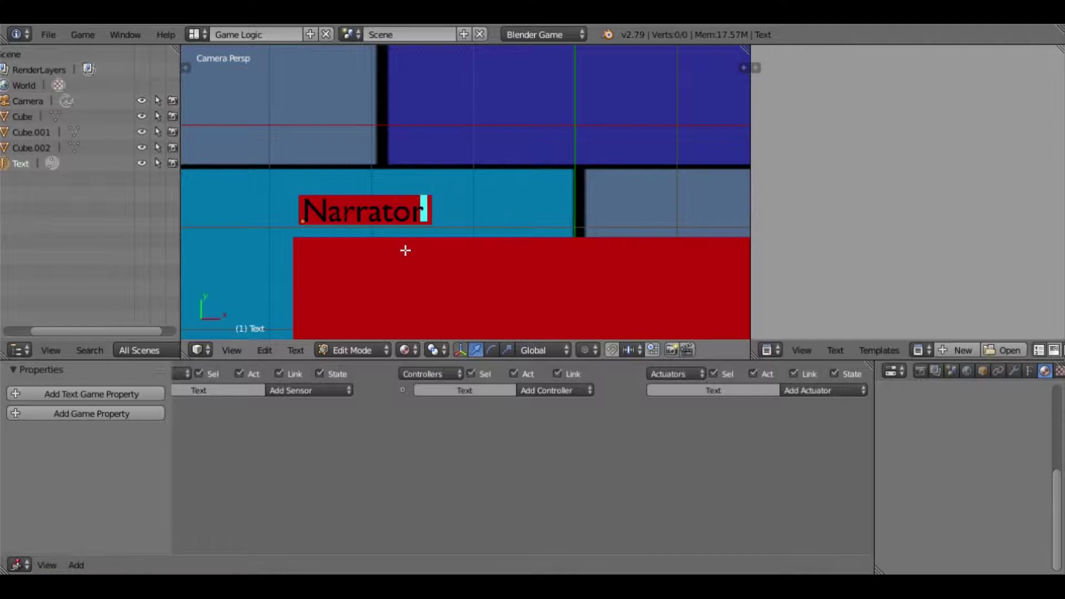
key(Tab)
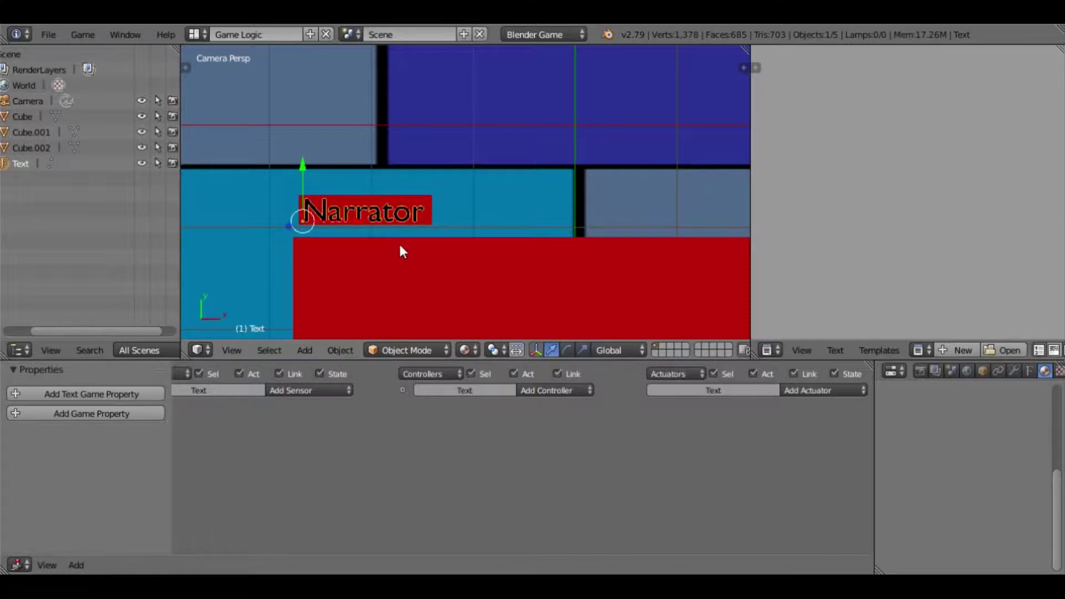
Add blank lines below "Narrator", then scale the text down slightly and nudge it up along Y on the small plate
key(Tab)
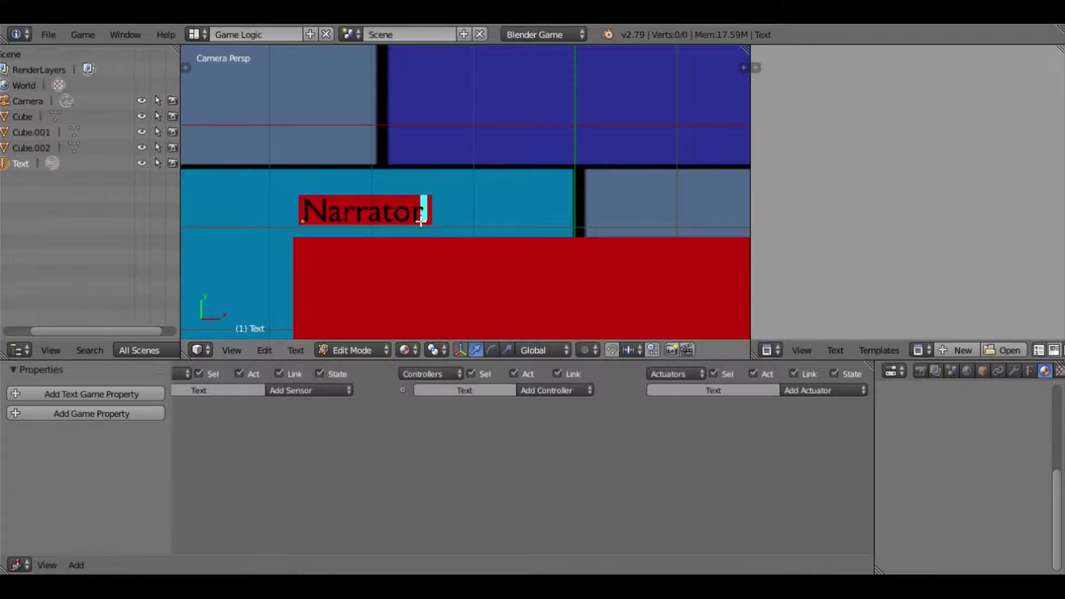
key(Return)
key(Return)
key(Tab)
key(s)
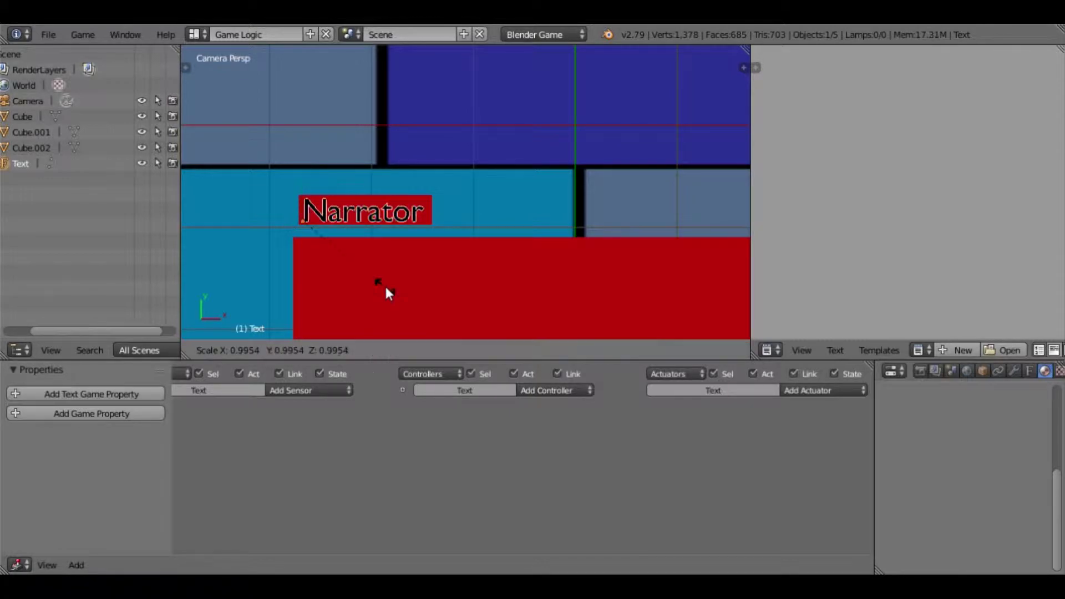
click(365, 278)
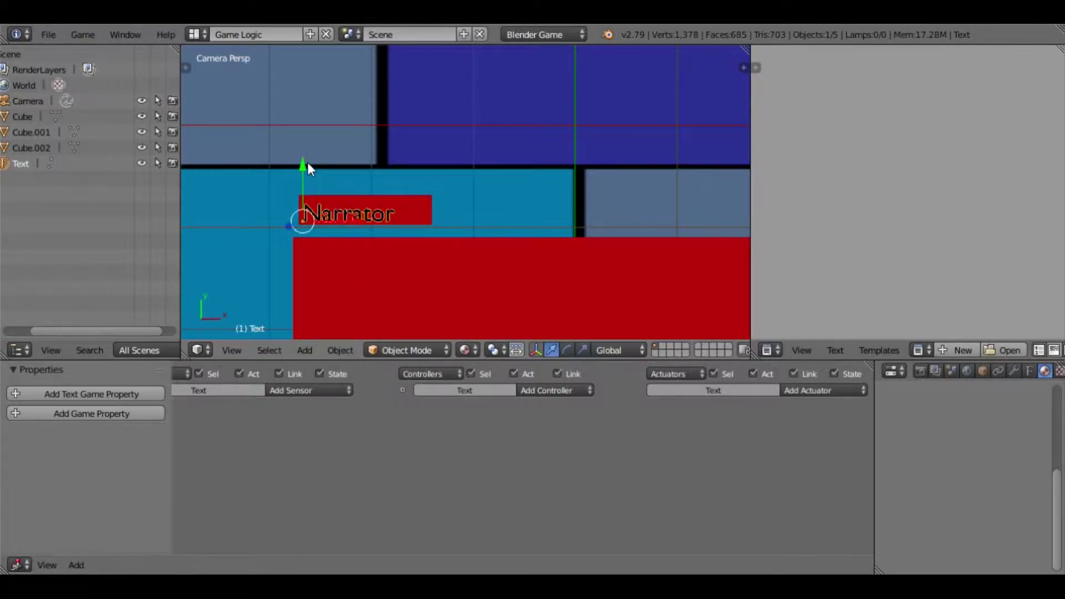
drag(303, 163, 303, 163)
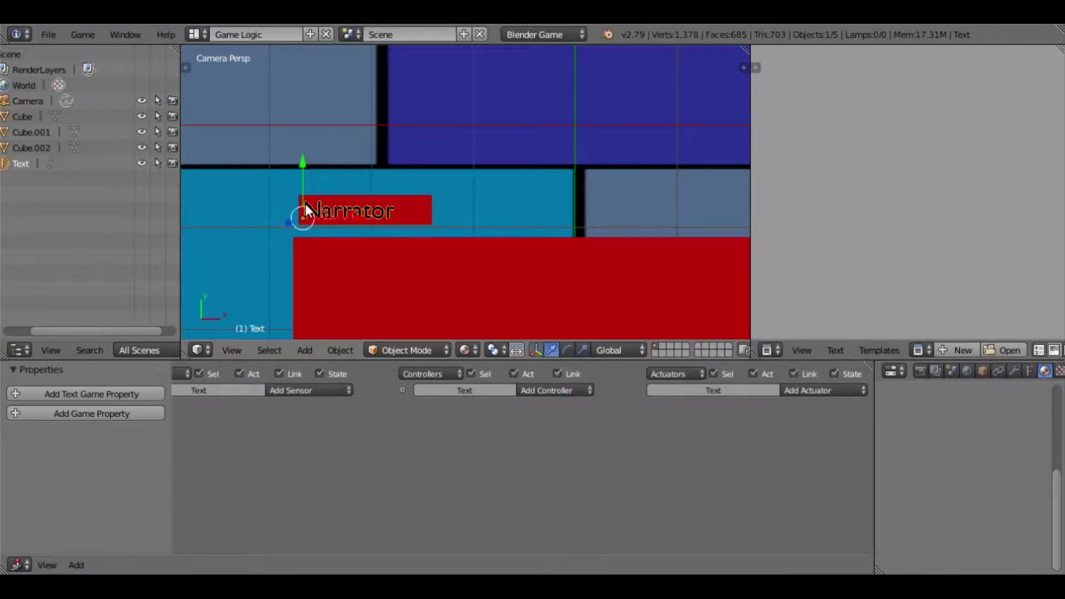
Indent the word "Narrator" with leading spaces on its plate
key(Tab)
key(Up)
key(Up)
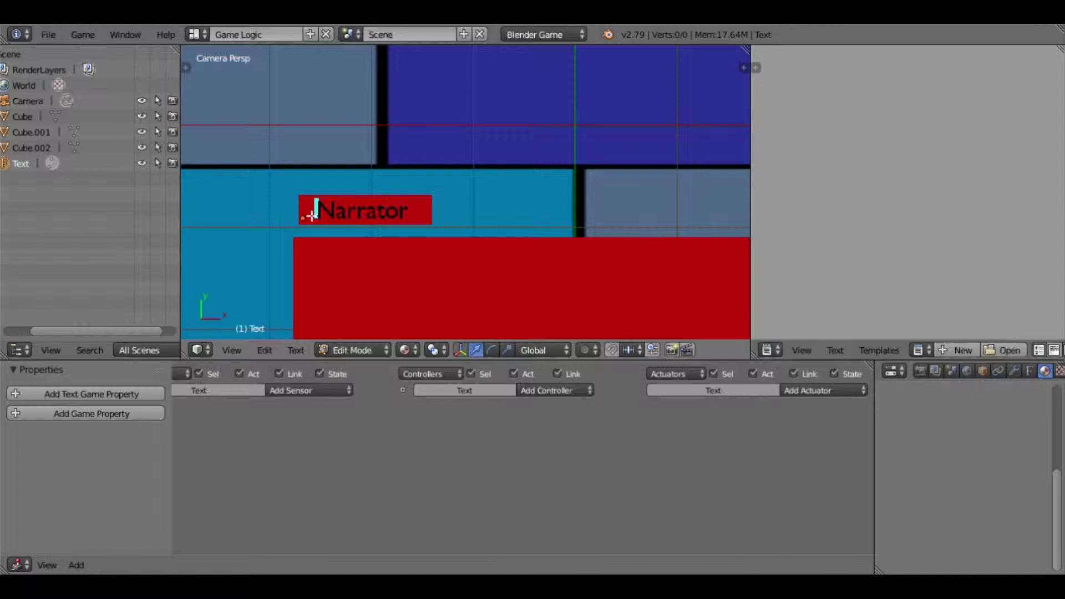
Enter "This was done by the creator of this game to show" as the line over the wide red plate
key(Down)
key(Down)
text(The)
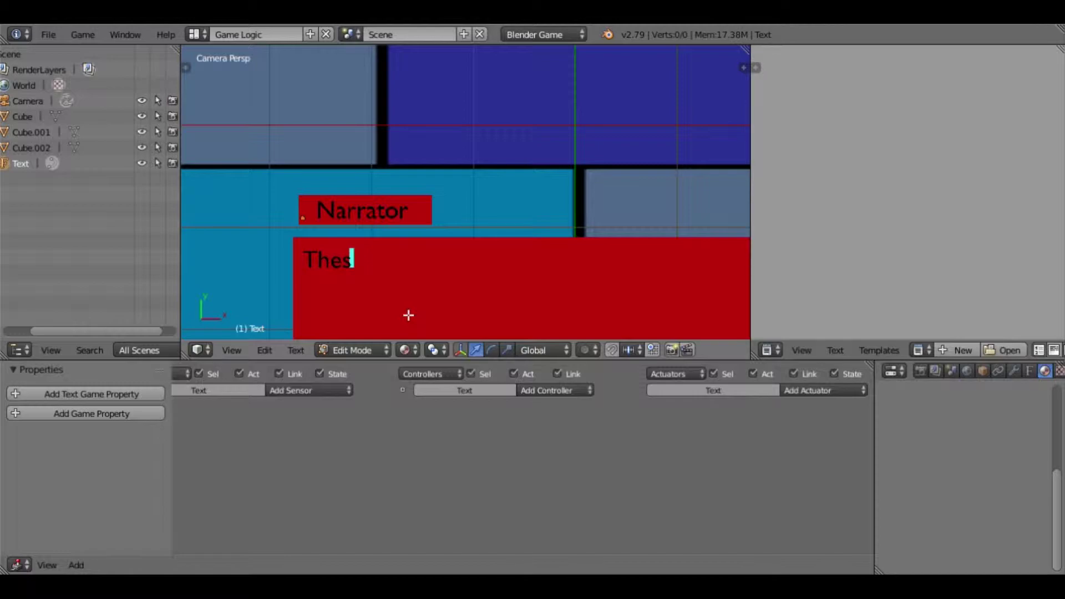
key(BackSpace)
text(is i)
key(BackSpace)
text(was done by the )
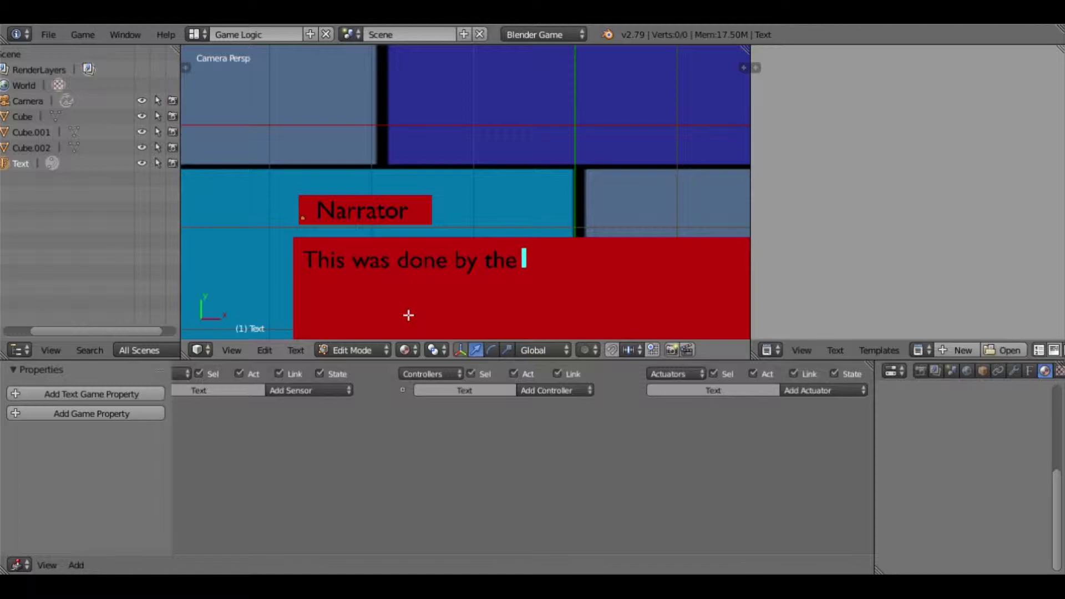
text(d)
text(eator of the)
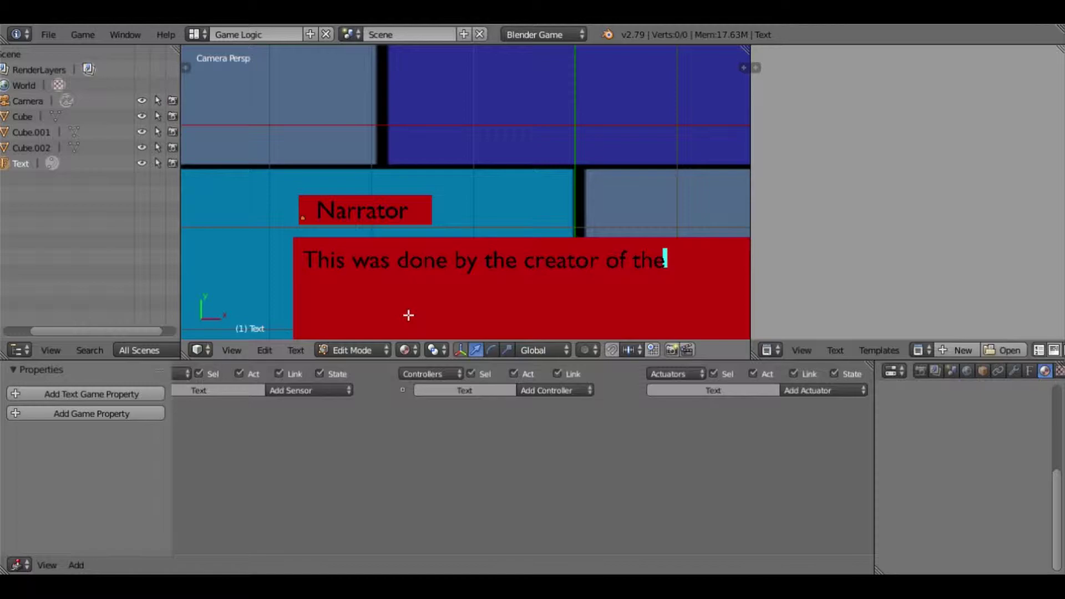
key(BackSpace)
text(is game)
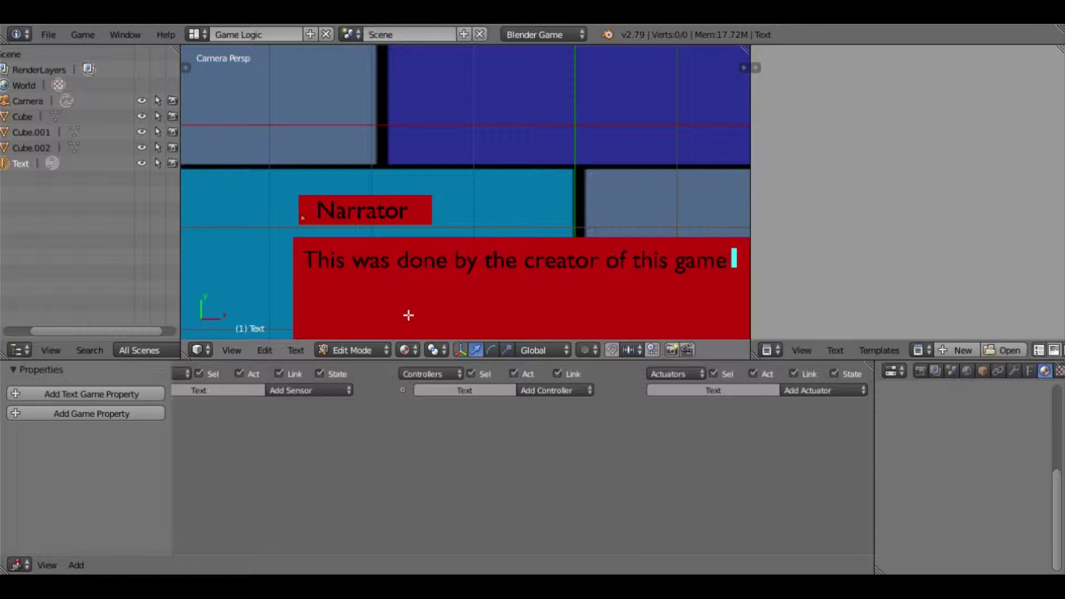
scroll(409, 315, down, 2)
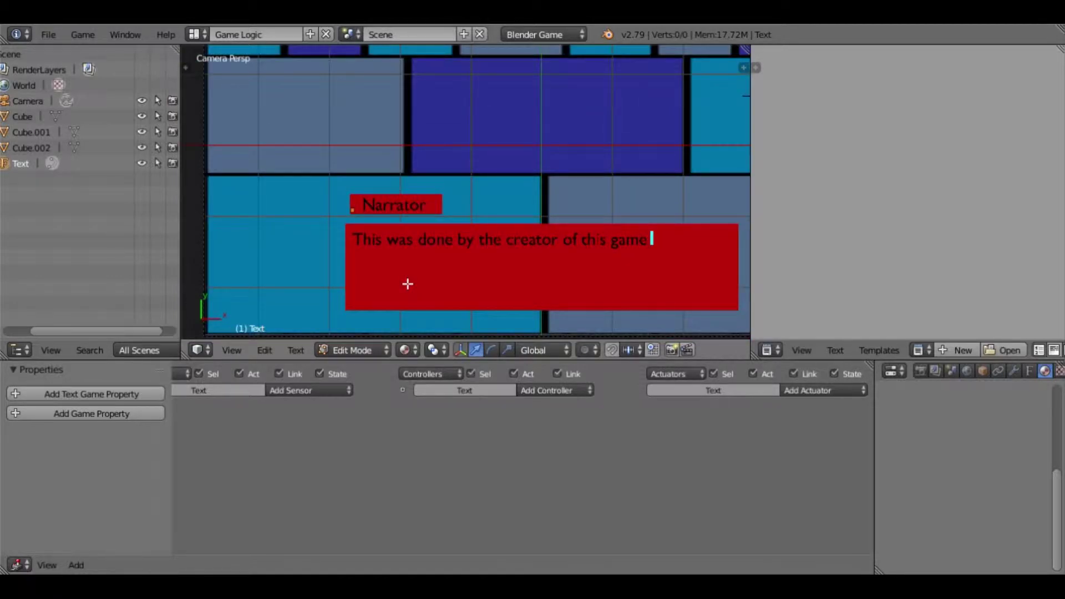
text(to show)
Indent the line beginning "This was done" with leading spaces and return the text cursor to its end
key(Left)
key(Left)
key(Left)
key(Left)
key(Left)
key(Left)
key(Left)
key(Left)
key(Left)
key(Left)
key(Left)
key(Left)
key(Left)
key(Left)
key(Left)
key(Left)
key(Left)
key(Left)
key(Left)
key(Left)
key(Left)
key(Left)
key(Left)
key(Left)
key(Left)
key(Left)
key(Left)
key(Left)
key(Left)
key(Left)
key(Left)
key(Left)
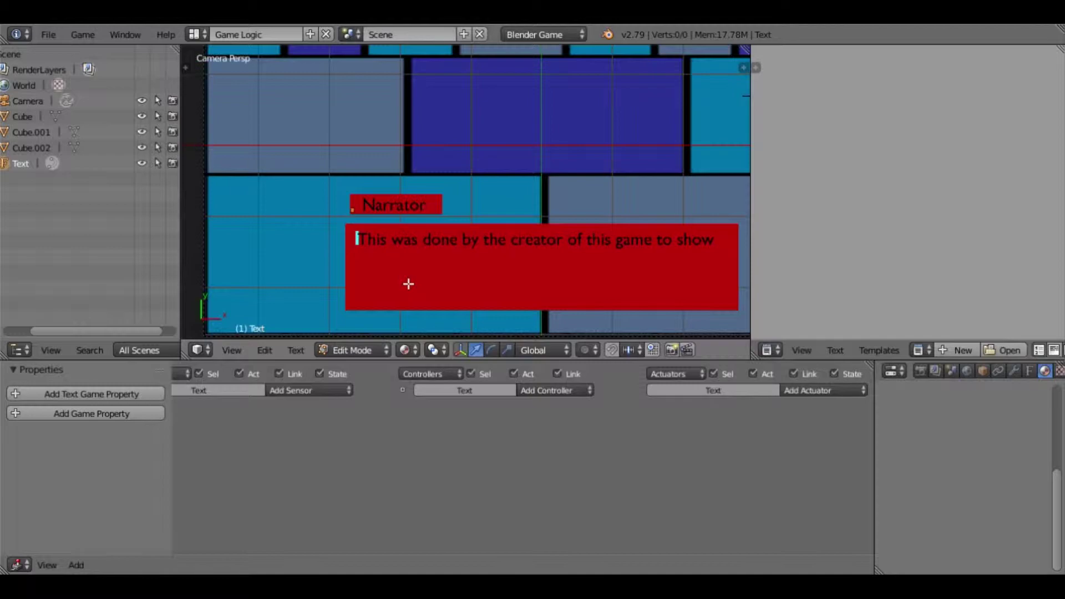
key(End)
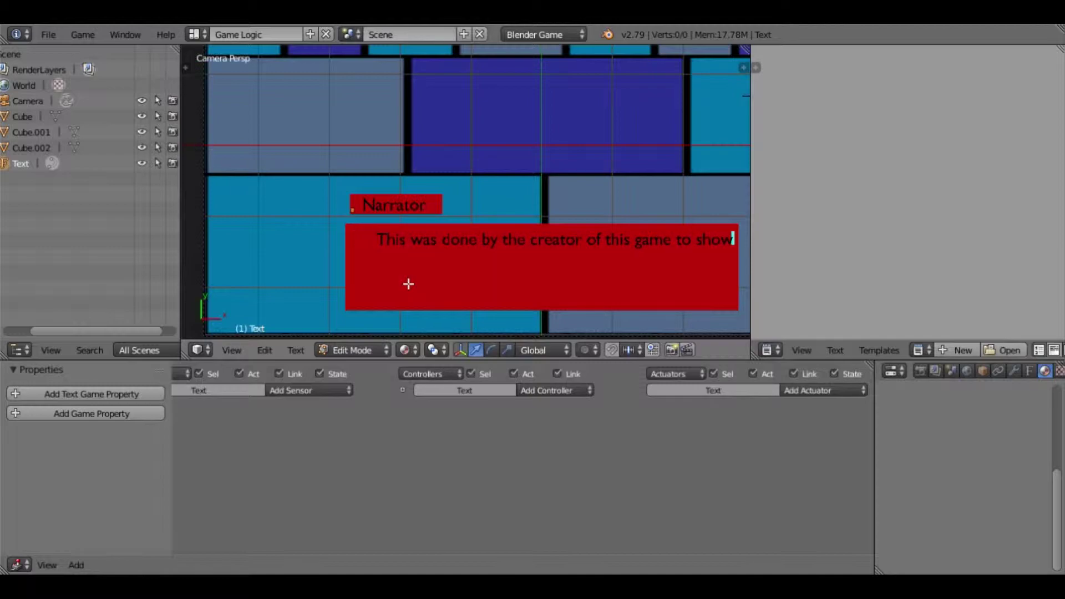
Add a second line reading "how bad these he is at making textures." and finish editing the text
key(Return)
text(how bad these)
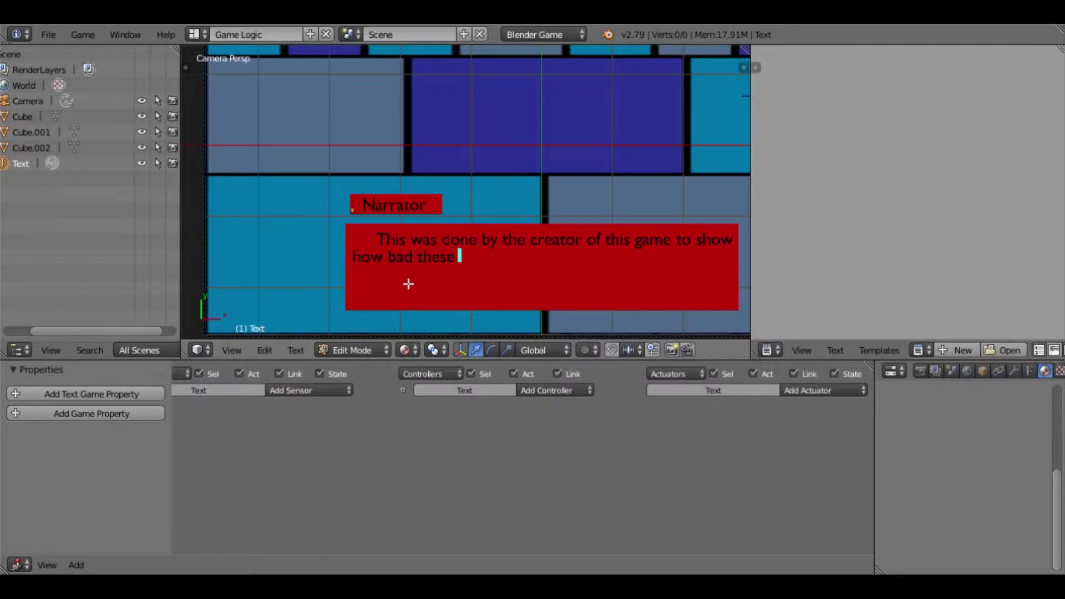
text( he)
text( is)
text( at)
text( making)
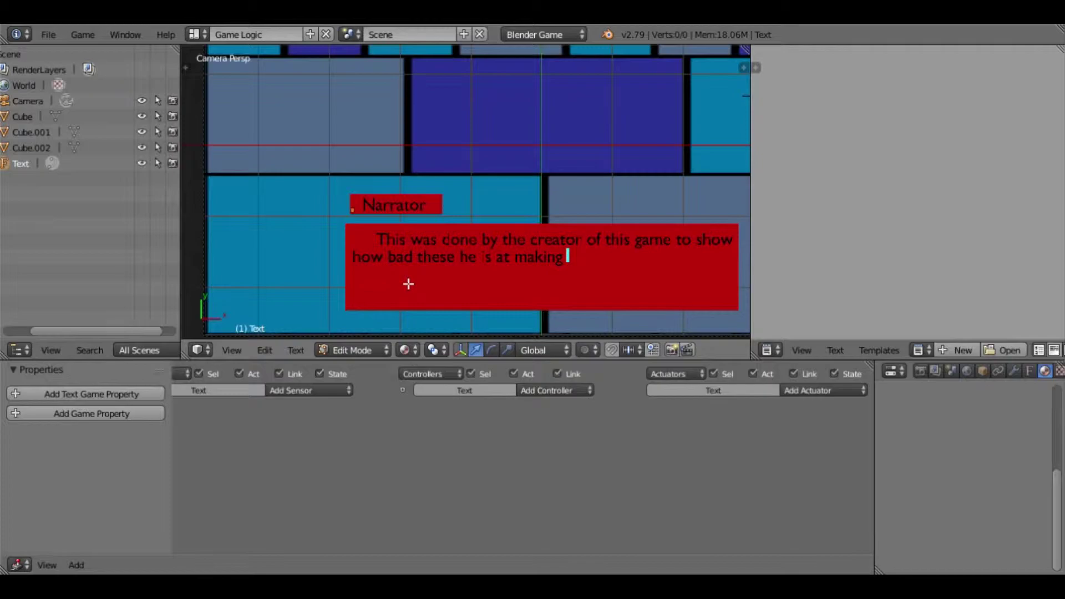
text( tes)
key(BackSpace)
text(xtures.)
scroll(409, 282, down, 3)
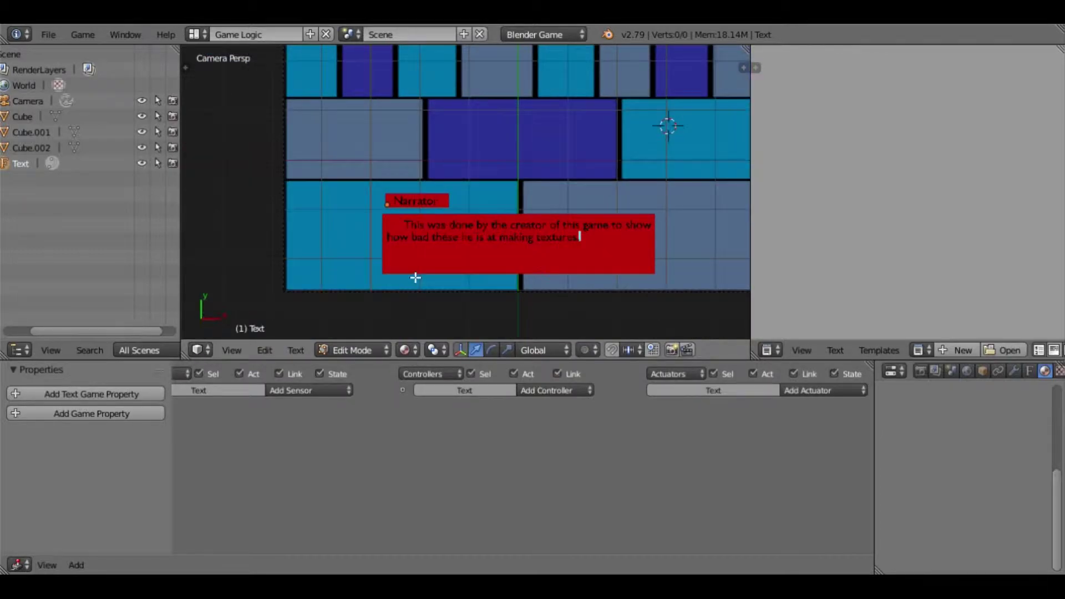
scroll(416, 270, up, 1)
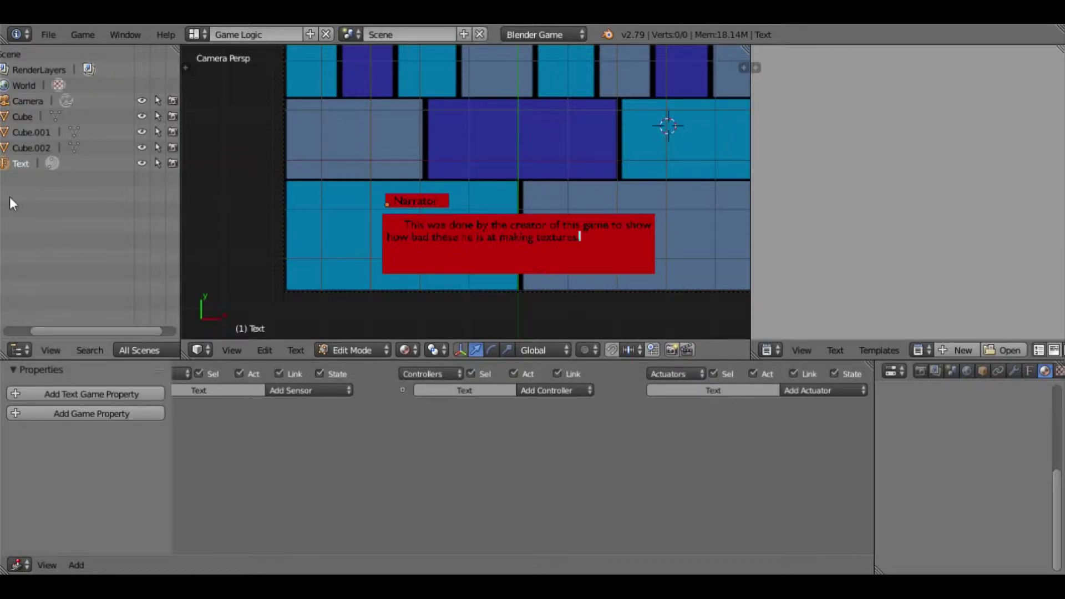
key(Tab)
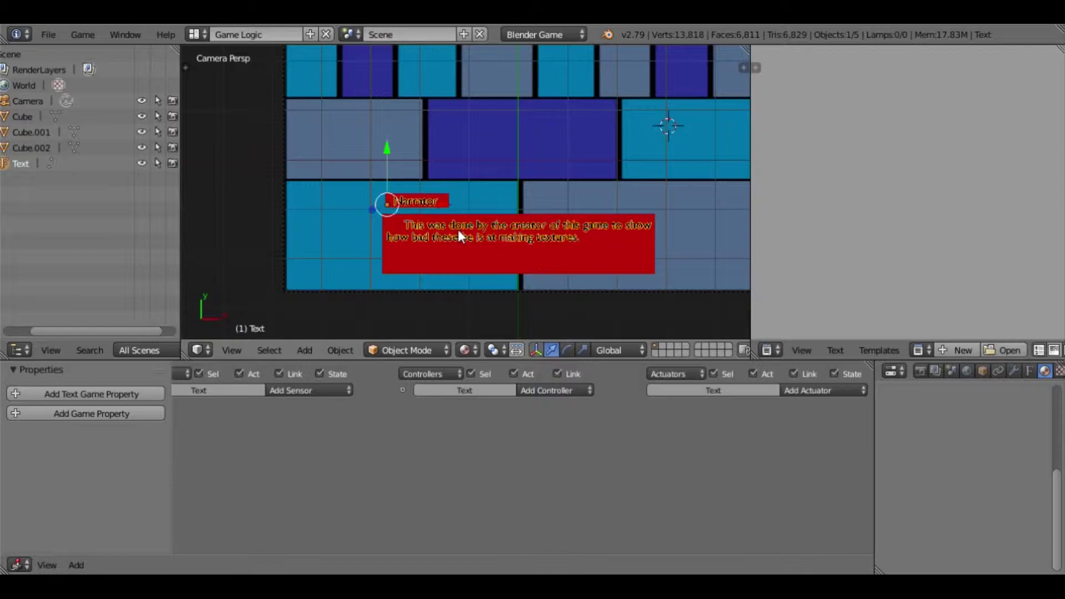
Duplicate the text object and move the copy off the background plate's left side, up along Y past the plate's upper edge
key(shift+d)
right_click(457, 228)
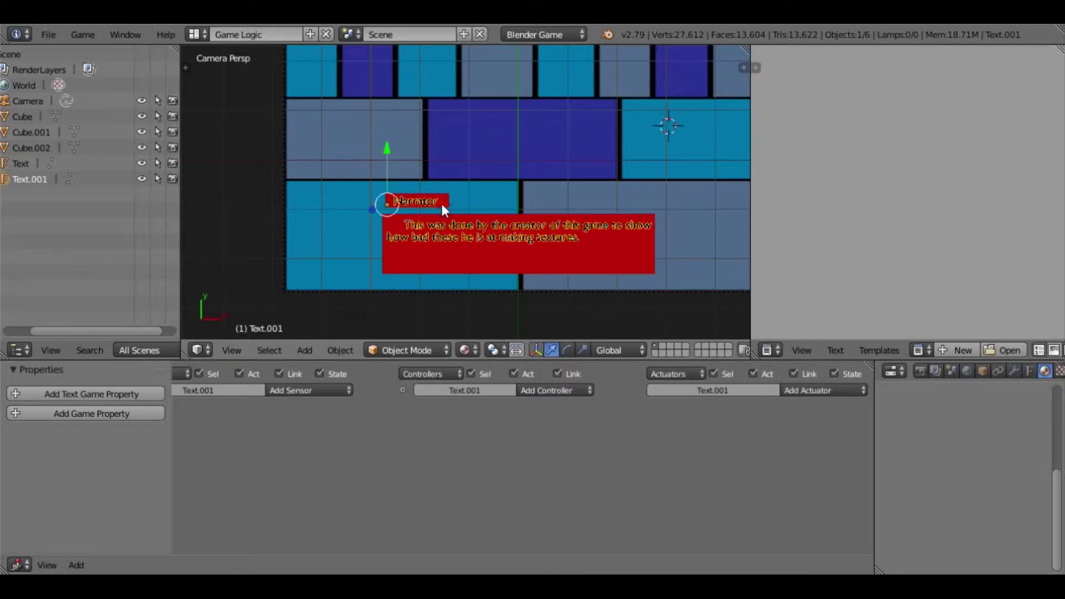
key(g)
click(607, 203)
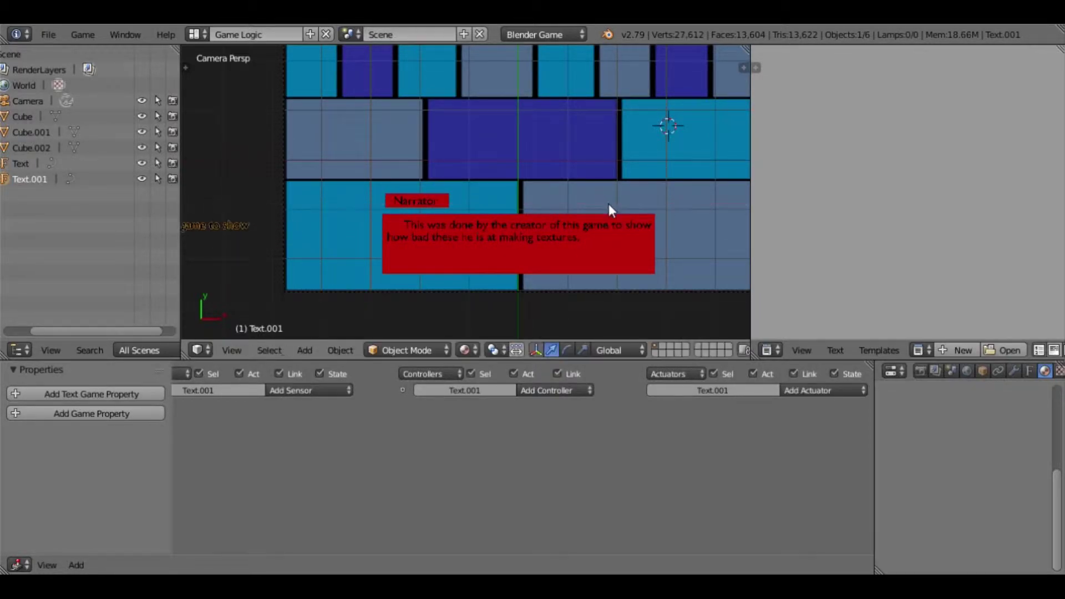
scroll(322, 250, down, 1)
middle_drag(322, 250, 331, 258)
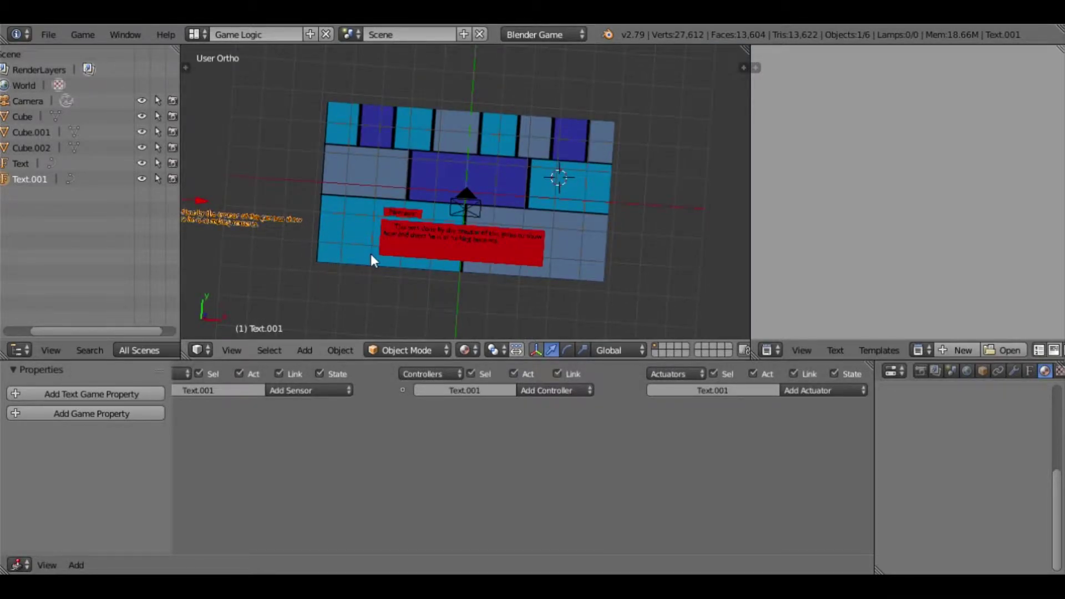
scroll(355, 297, up, 3)
shift+middle_drag(355, 297, 495, 294)
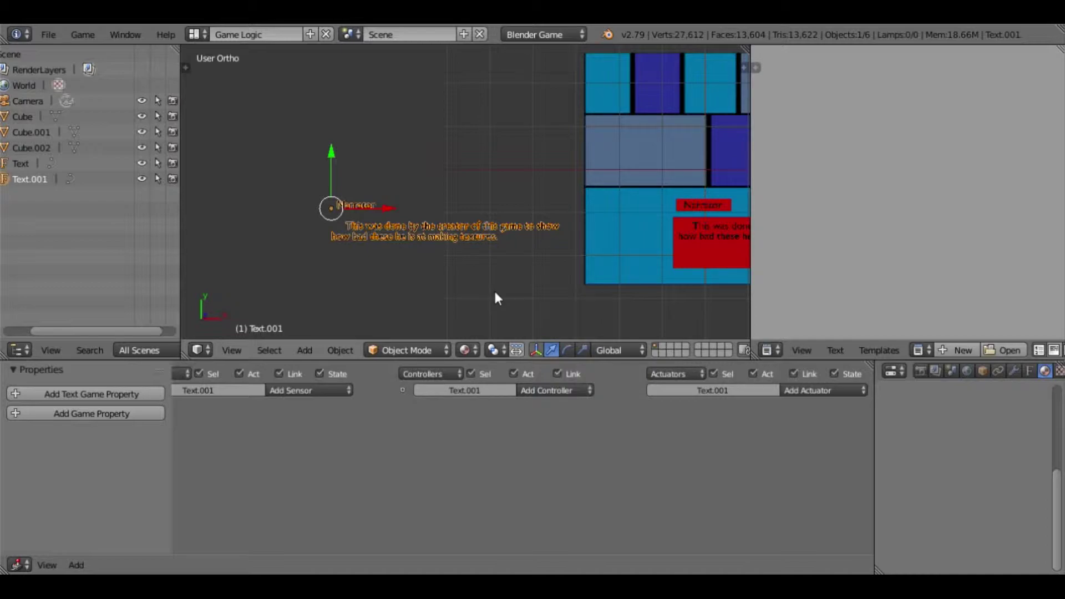
drag(331, 150, 367, 253)
shift+middle_drag(392, 200, 410, 326)
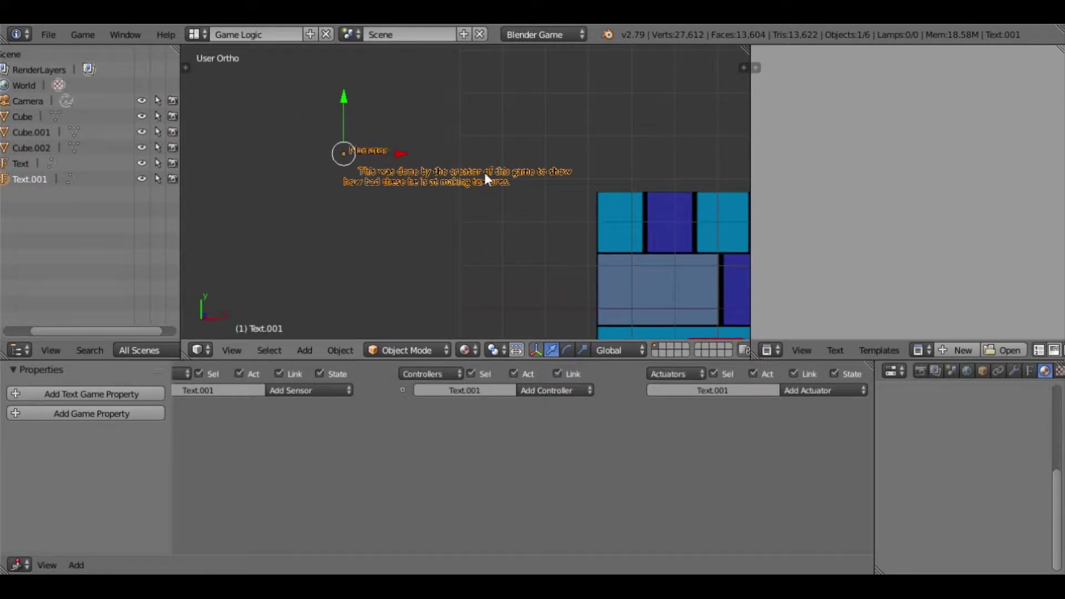
Duplicate the narration text beside the background and move the copy about 1.3 units down along Y
scroll(485, 174, up, 2)
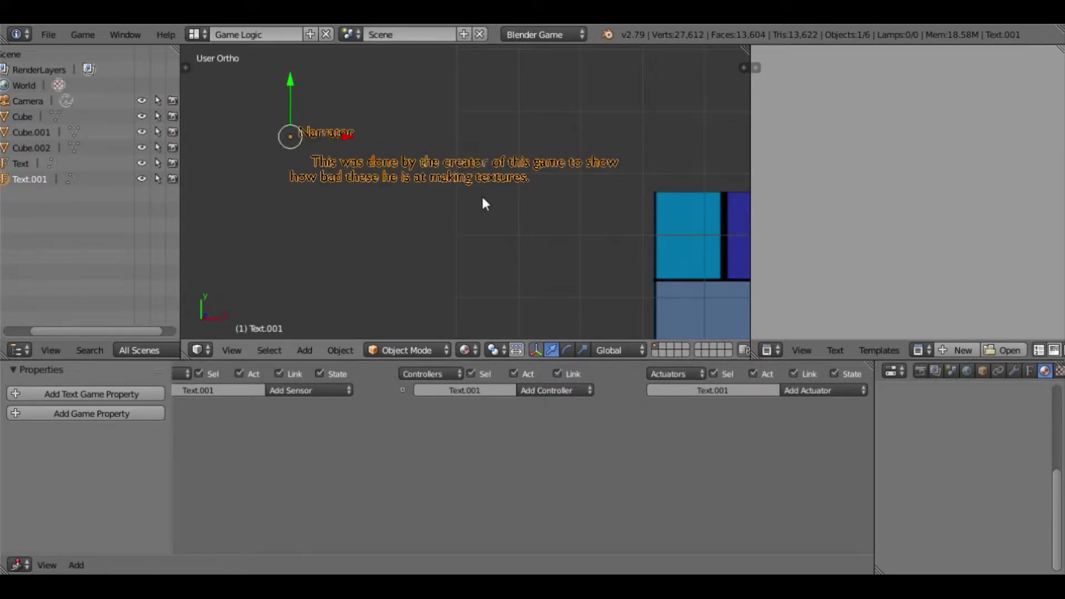
key(shift+d)
right_click(437, 176)
key(g)
key(y)
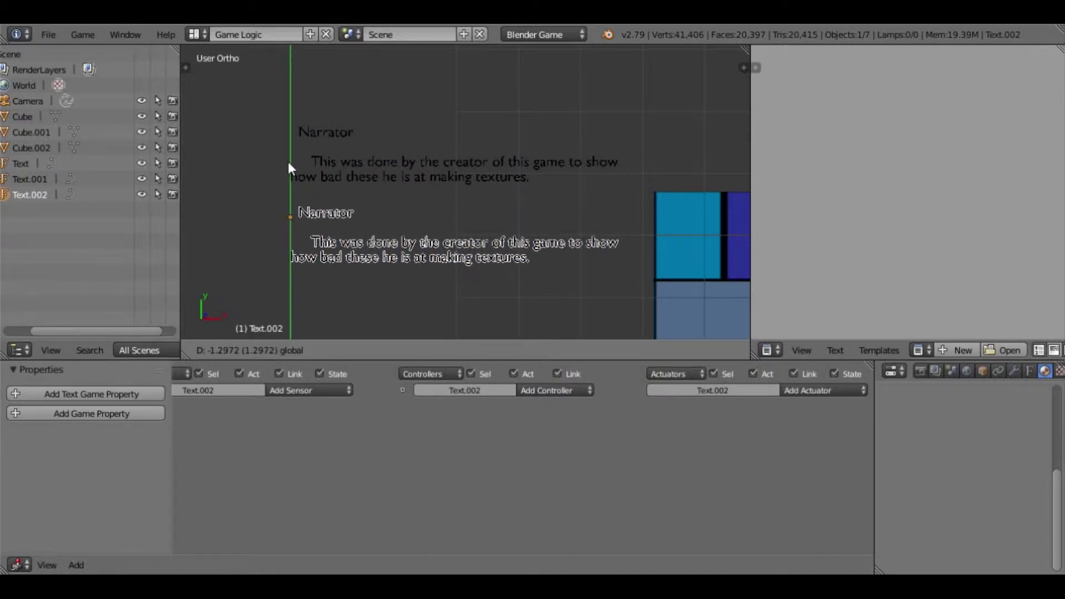
click(288, 162)
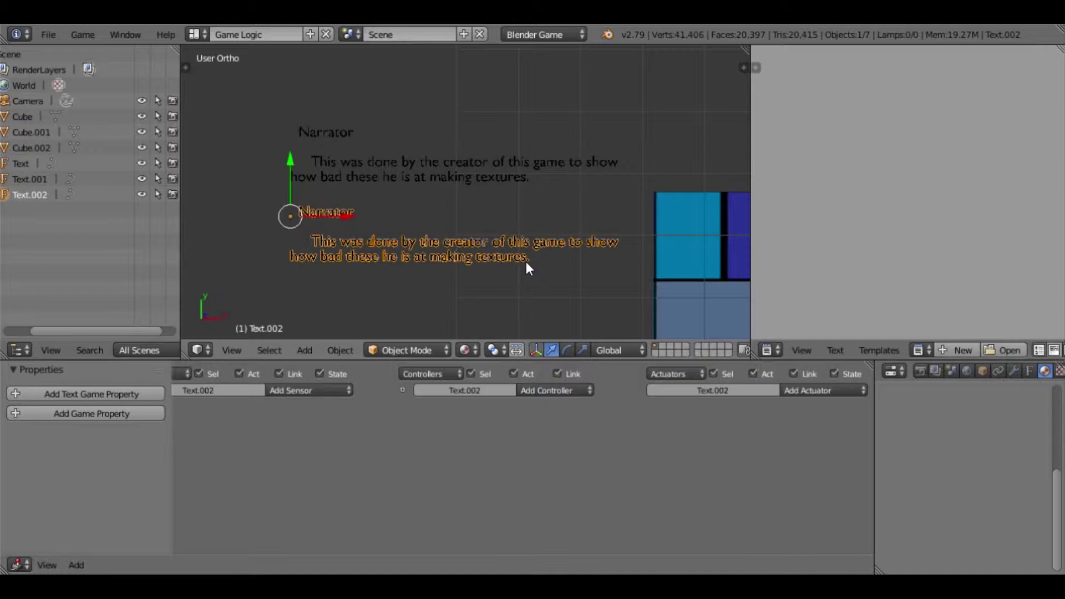
Edit the lower text copy and erase the end of its copied narration, starting from "textures."
key(Tab)
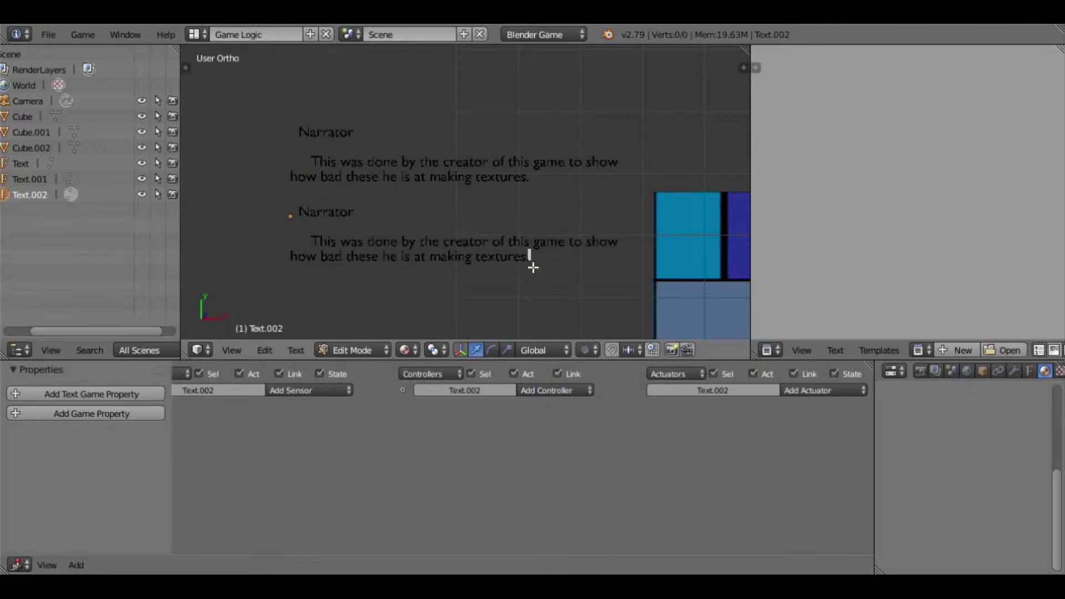
key(BackSpace)
key(BackSpace)
key(BackSpace)
key(BackSpace)
key(BackSpace)
key(BackSpace)
key(BackSpace)
key(BackSpace)
key(BackSpace)
key(BackSpace)
key(BackSpace)
key(BackSpace)
key(BackSpace)
key(BackSpace)
key(BackSpace)
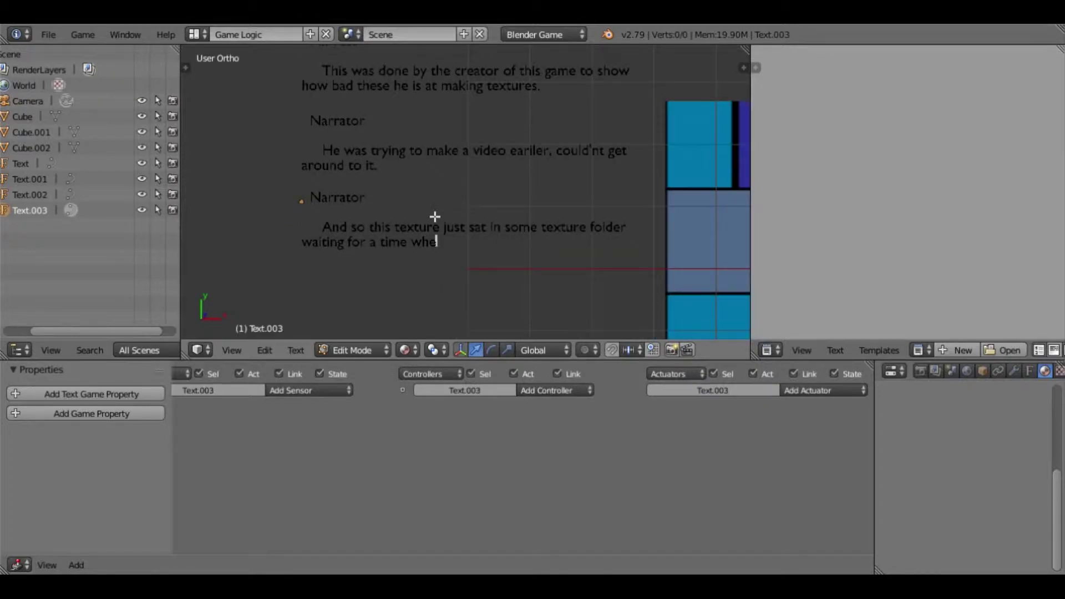
Continue the "And so this texture" narration so its second line reads "waiting for a time when it can be"
text(n it can be)
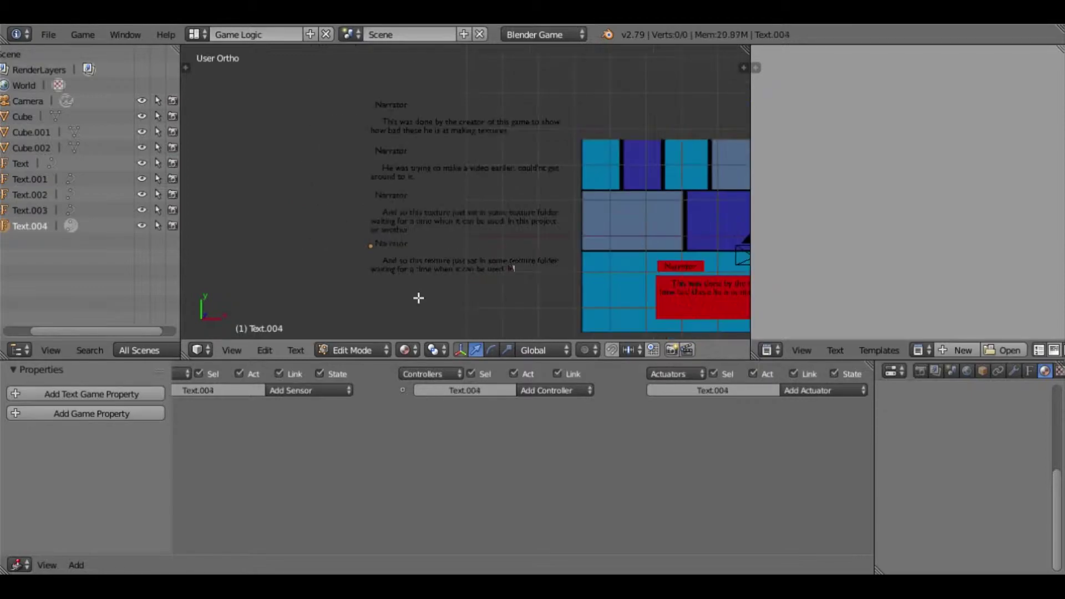
Erase the copied "And so this texture" narration from the lowest text object, keeping its Narrator heading
key(BackSpace)
key(BackSpace)
key(BackSpace)
key(BackSpace)
key(BackSpace)
key(BackSpace)
key(BackSpace)
key(BackSpace)
key(BackSpace)
key(BackSpace)
key(BackSpace)
key(BackSpace)
key(BackSpace)
key(BackSpace)
key(BackSpace)
key(BackSpace)
key(BackSpace)
key(BackSpace)
key(BackSpace)
key(BackSpace)
key(BackSpace)
key(BackSpace)
key(BackSpace)
key(BackSpace)
key(BackSpace)
key(BackSpace)
key(BackSpace)
key(BackSpace)
key(BackSpace)
key(BackSpace)
key(BackSpace)
key(BackSpace)
key(BackSpace)
key(BackSpace)
key(BackSpace)
key(BackSpace)
key(BackSpace)
key(BackSpace)
key(BackSpace)
key(BackSpace)
key(BackSpace)
key(BackSpace)
key(BackSpace)
key(BackSpace)
key(BackSpace)
key(BackSpace)
key(BackSpace)
key(BackSpace)
key(BackSpace)
key(BackSpace)
key(BackSpace)
key(BackSpace)
key(BackSpace)
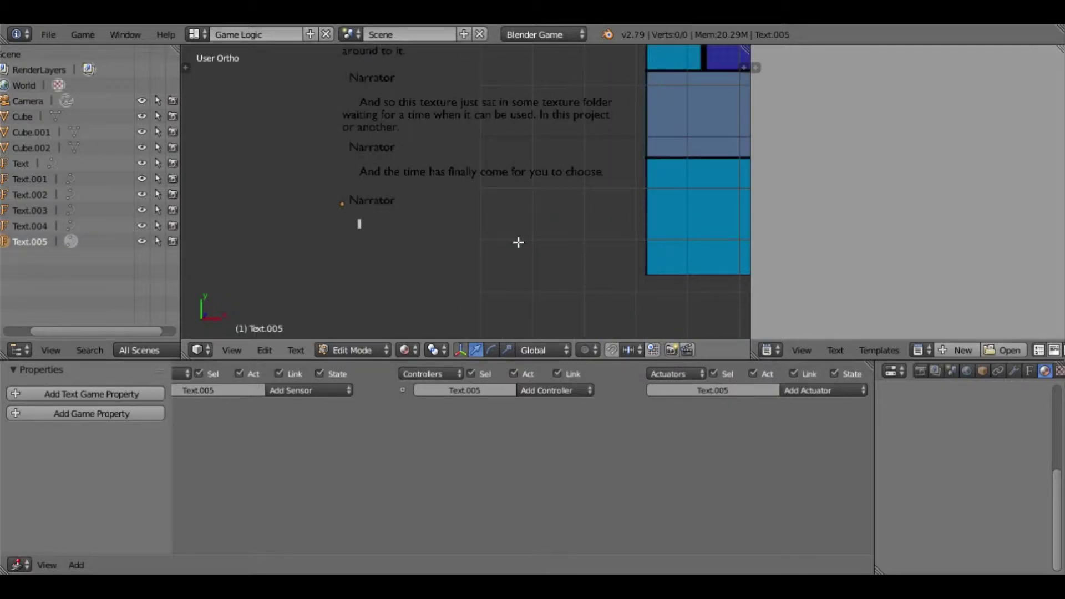
Enter "Do you like this as a couch texture?" under the lowest Narrator heading and finish editing the text
text(Wh)
key(BackSpace)
key(BackSpace)
text(Do you like this as a couch texture?)
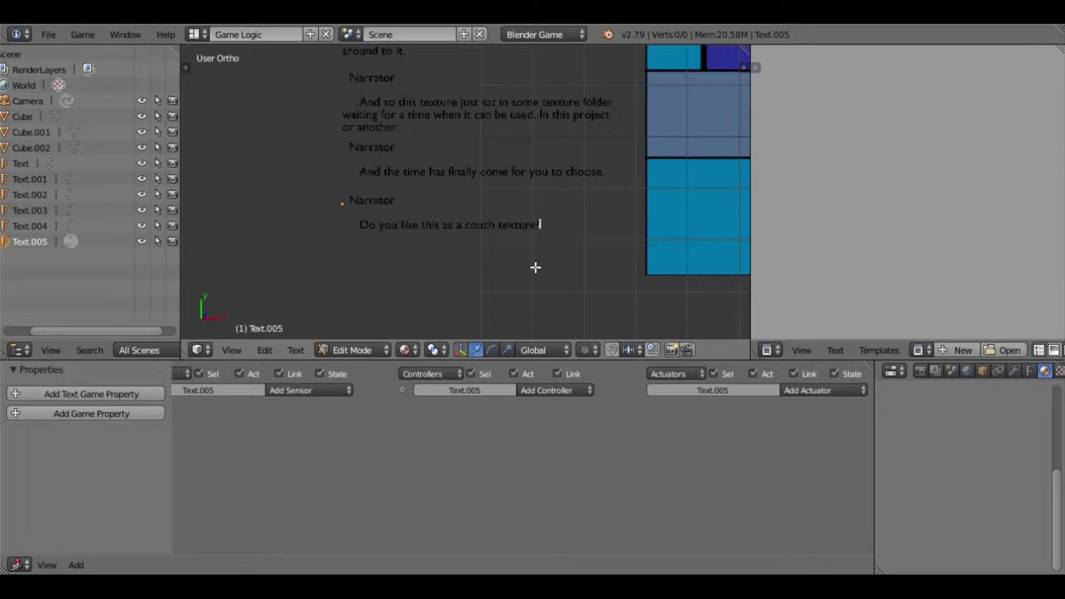
key(Tab)
Compare the narration texts beside the background with the text placed over the red plates
shift+middle_drag(542, 252, 516, 251)
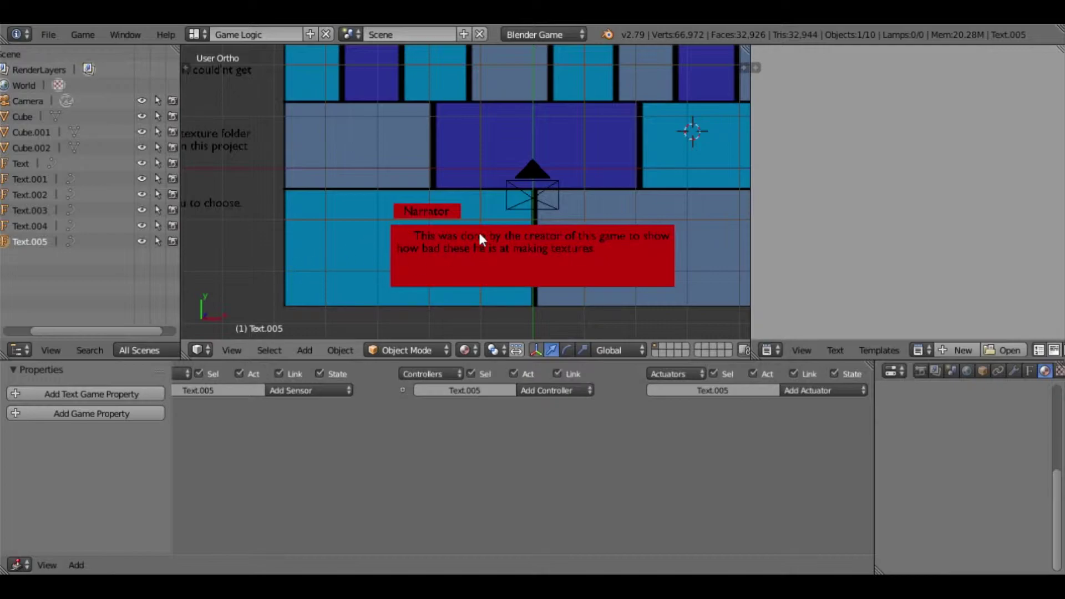
shift+middle_drag(266, 280, 601, 95)
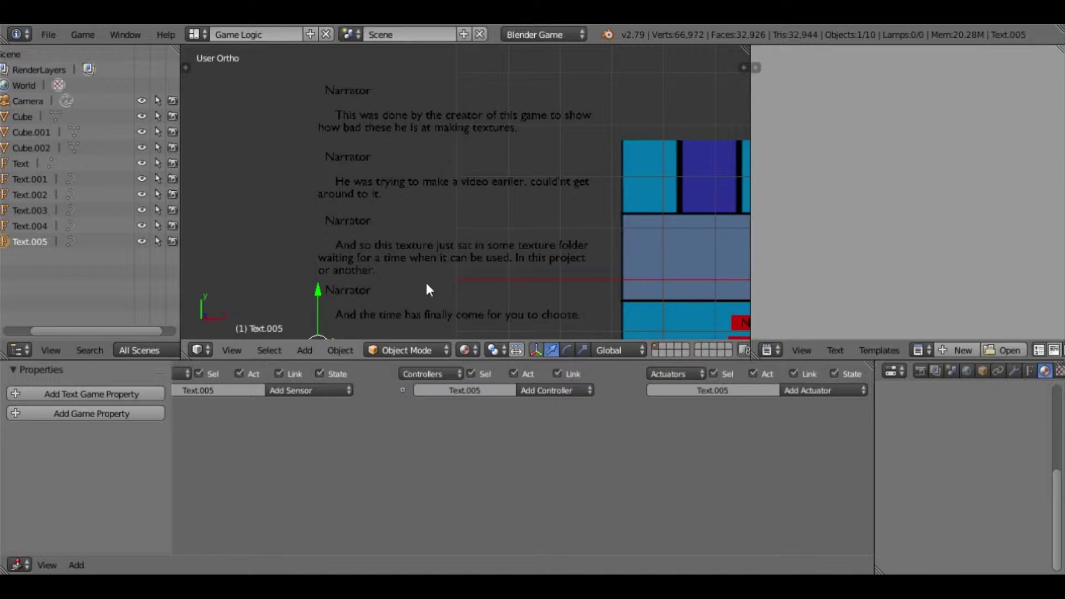
mouse_move(440, 280)
shift+middle_down()
mouse_move(431, 160)
mouse_move(435, 300)
shift+middle_up()
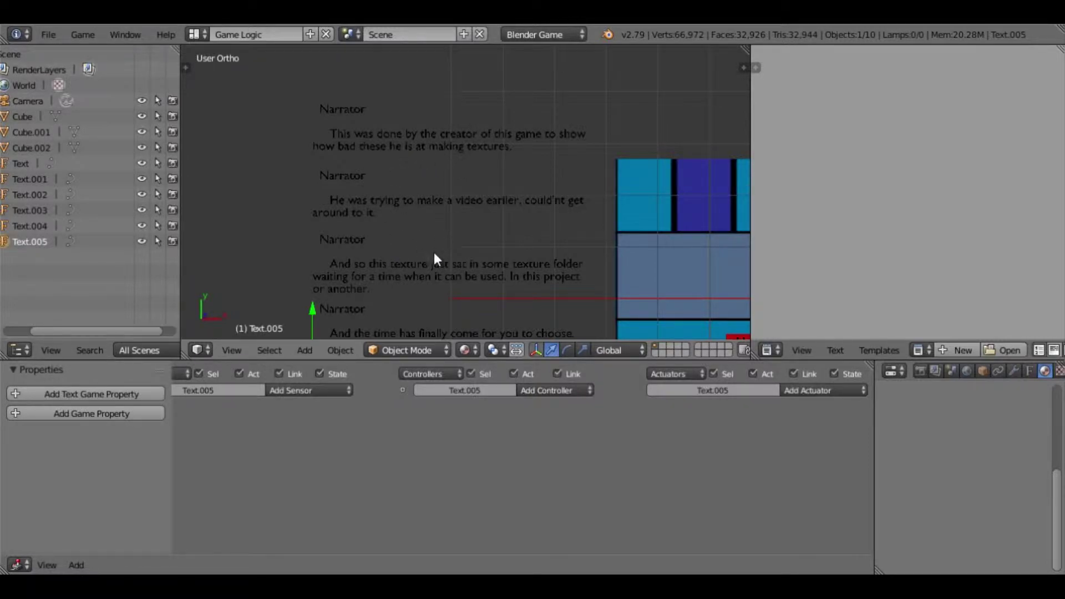
scroll(444, 224, down, 5)
shift+middle_drag(443, 233, 300, 228)
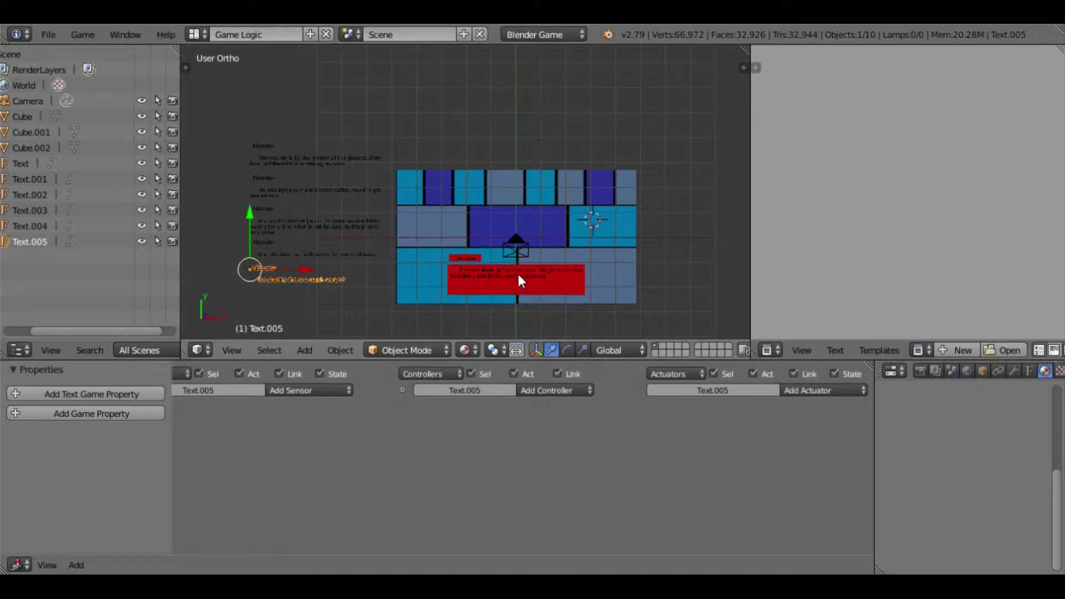
right_click(492, 274)
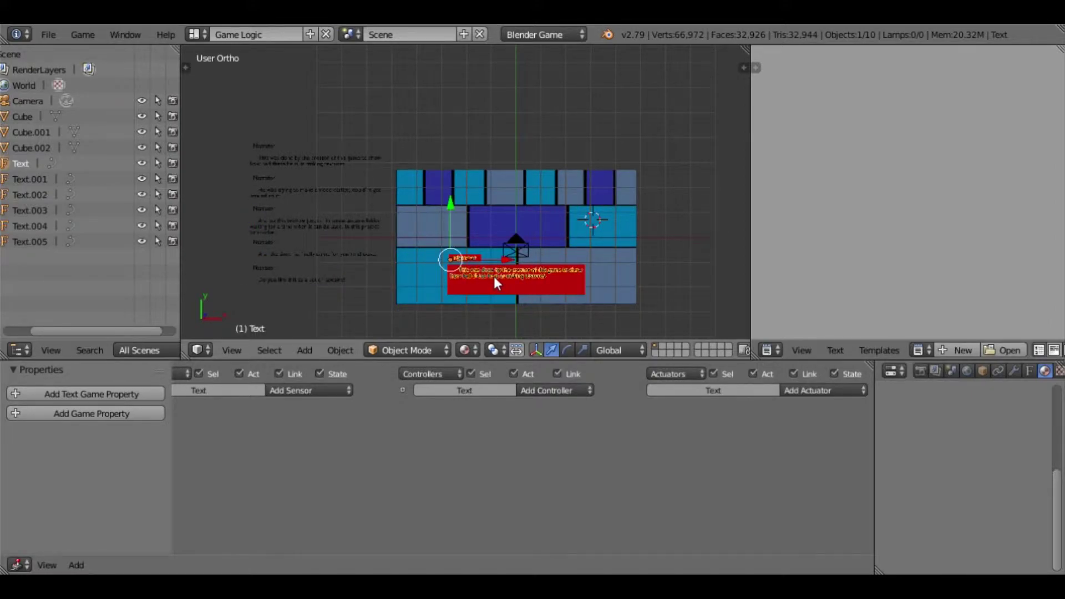
shift+middle_drag(495, 288, 497, 221)
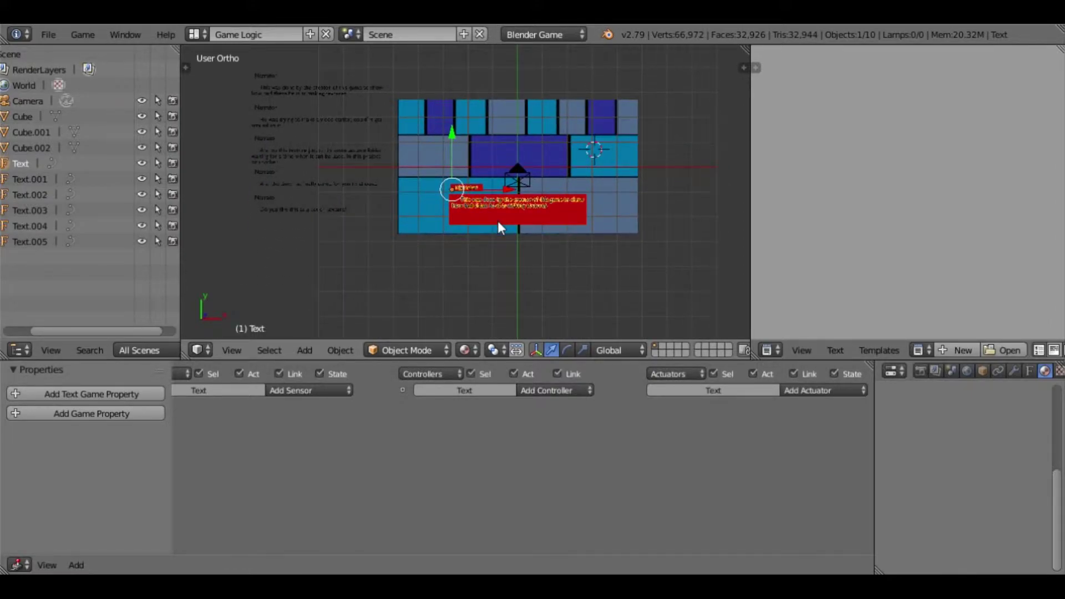
scroll(518, 228, up, 3)
scroll(520, 233, up, 1)
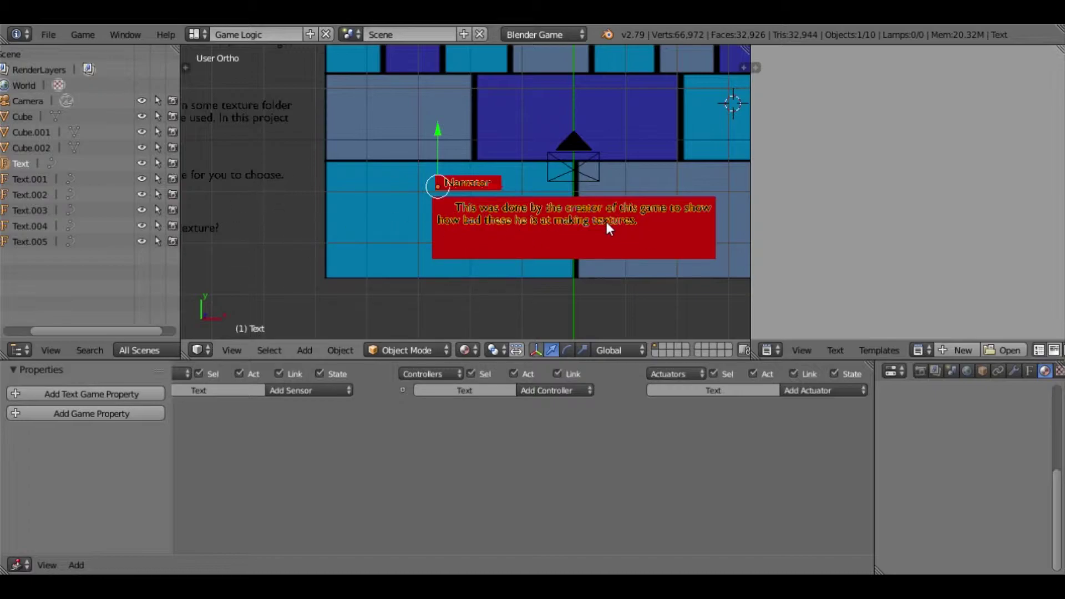
shift+middle_drag(278, 214, 438, 339)
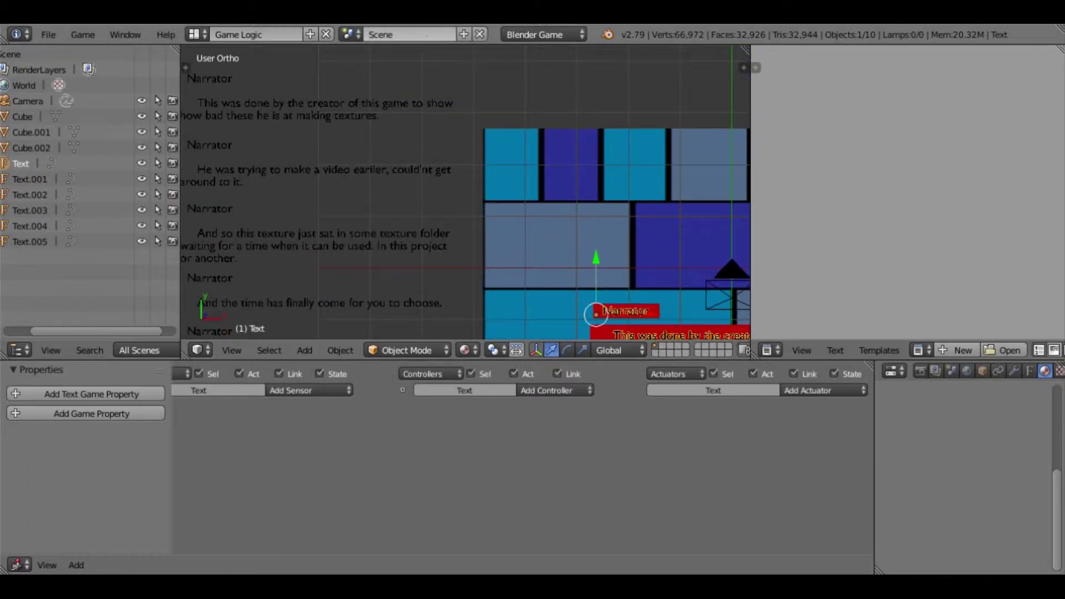
shift+middle_drag(361, 270, 379, 314)
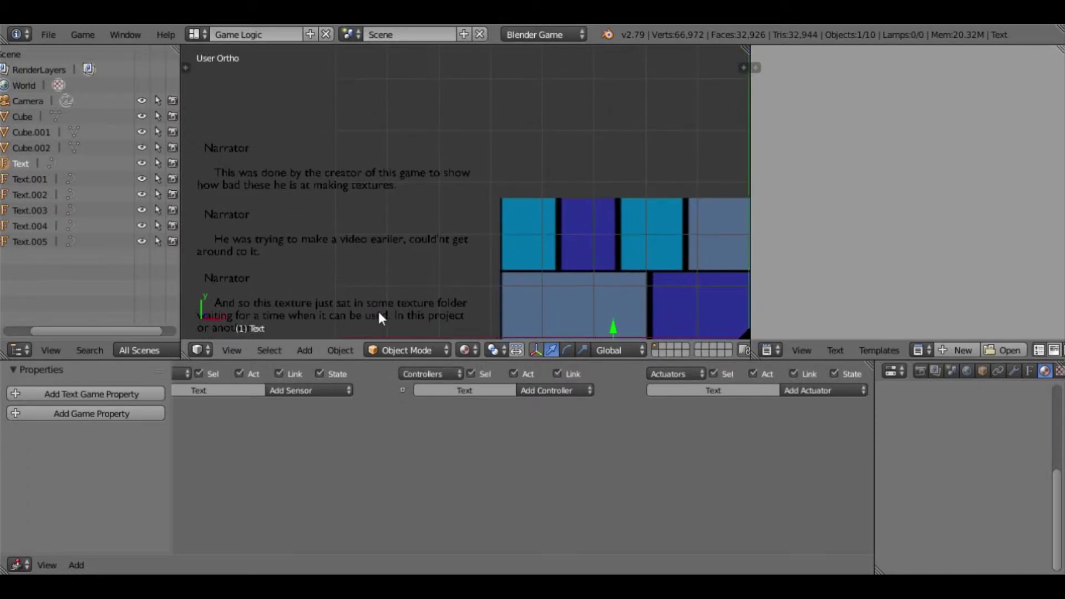
Delete the duplicate "This was done by the creator" text object beside the background
right_click(324, 174)
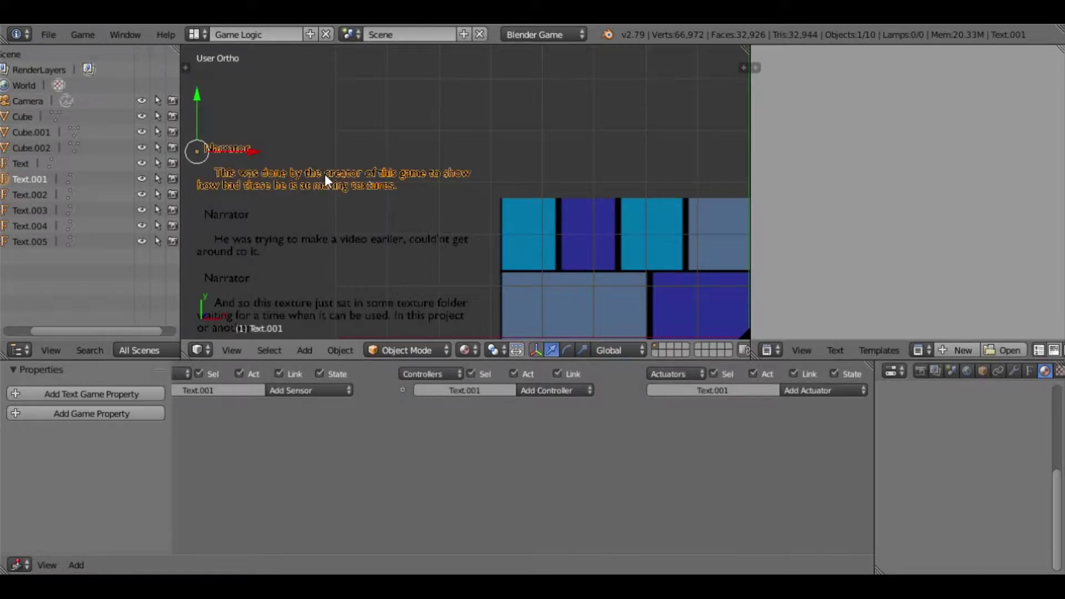
key(x)
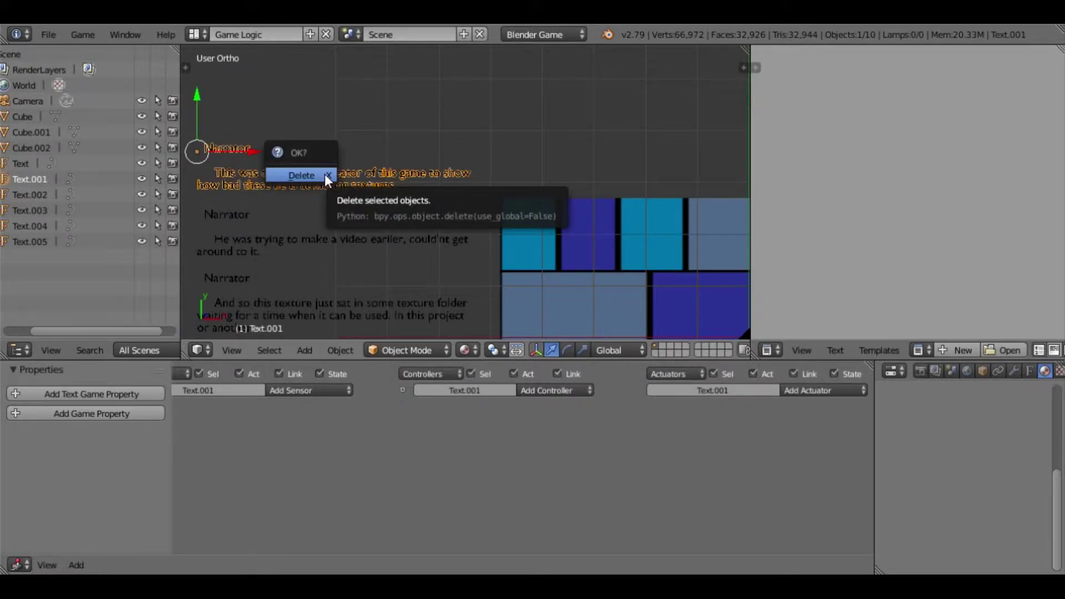
click(325, 174)
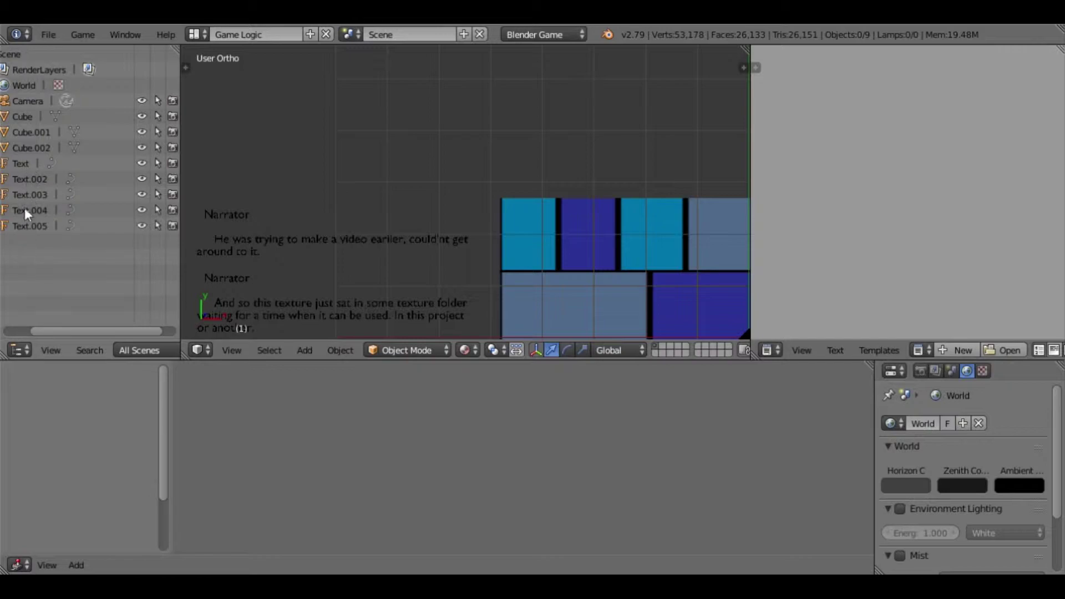
Convert the text object over the red plates to a mesh
shift+middle_drag(275, 227, 345, 408)
shift+middle_drag(409, 274, 288, 331)
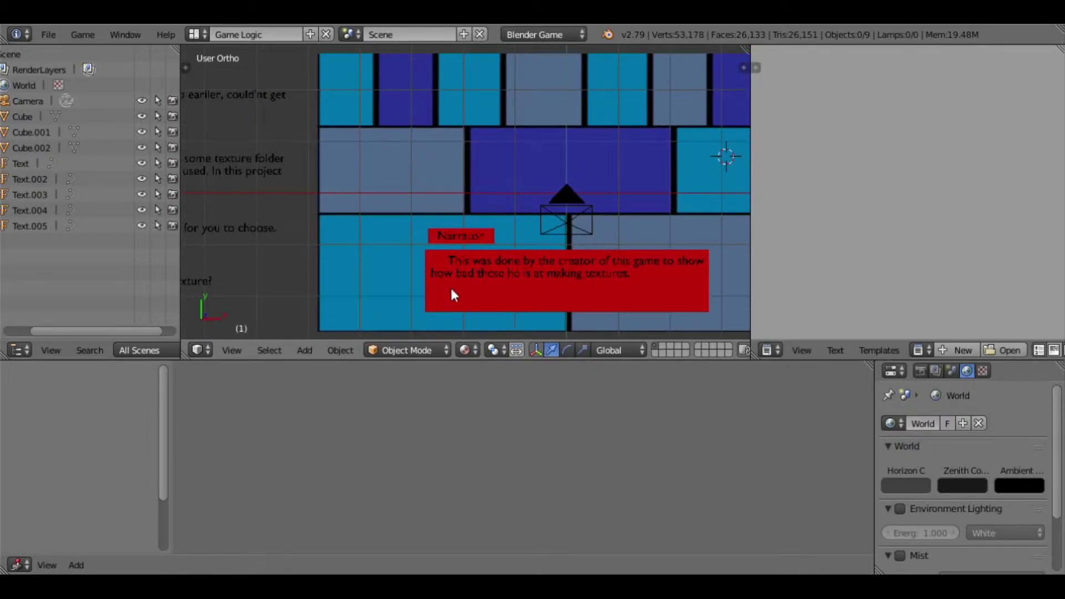
right_click(469, 275)
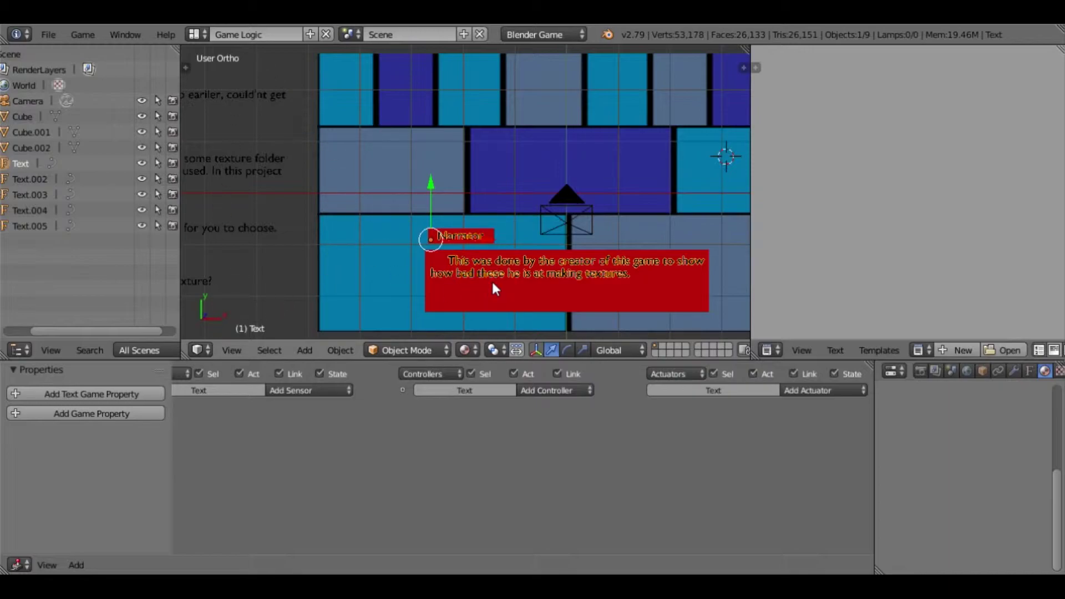
key(alt+c)
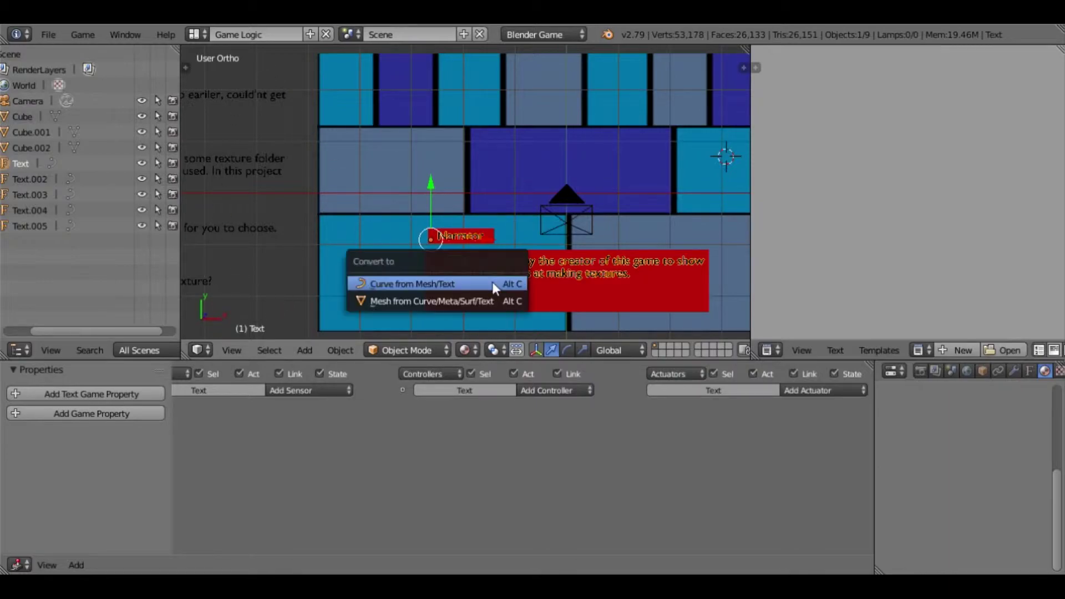
click(474, 305)
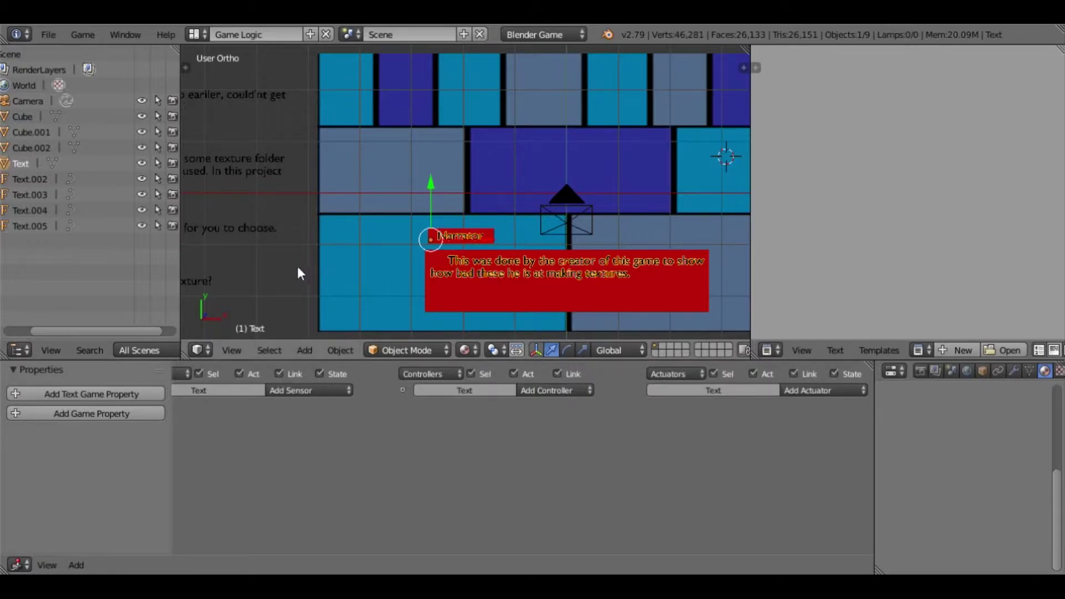
Convert the four remaining narration texts beside the background to meshes
scroll(294, 268, down, 2)
scroll(238, 136, down, 1)
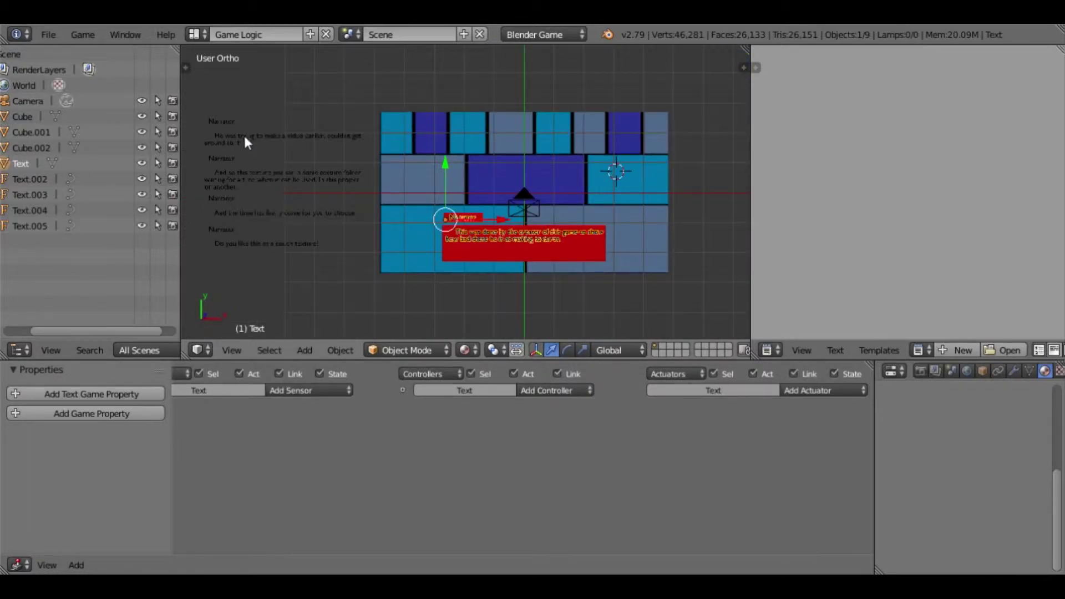
right_click(242, 133)
key(alt+c)
click(242, 136)
right_click(286, 243)
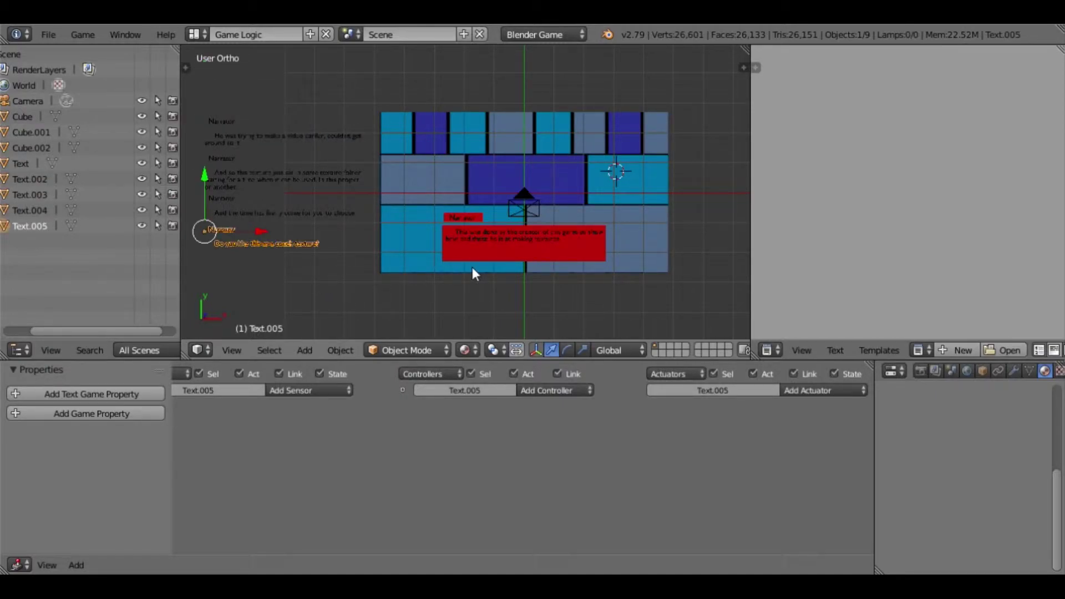
View the scene through the camera and frame the whole background with its red plates
scroll(471, 265, up, 1)
scroll(527, 283, up, 1)
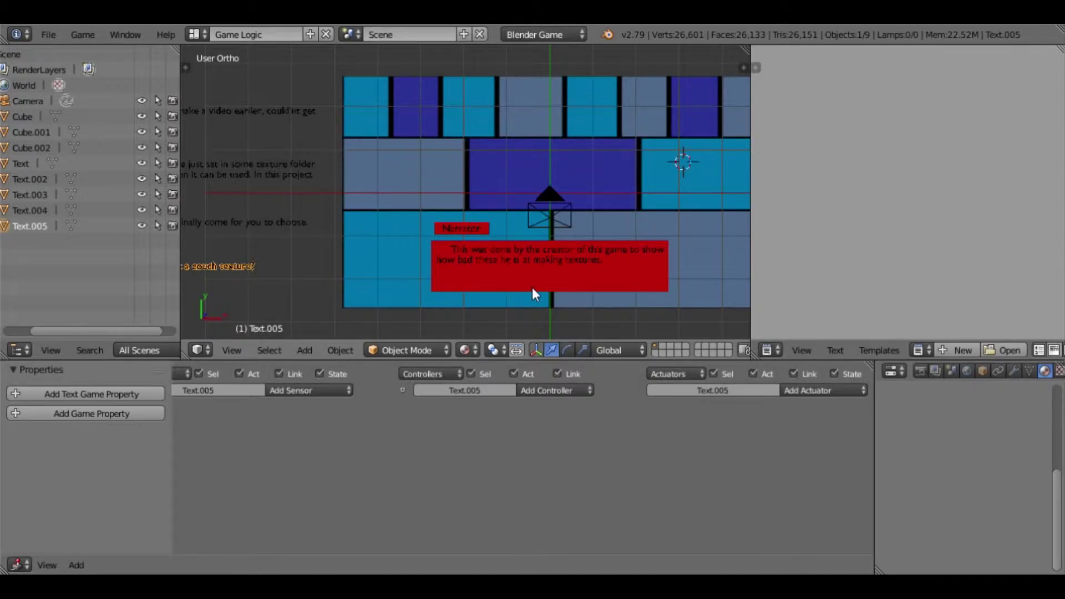
scroll(532, 286, up, 1)
key(KP_0)
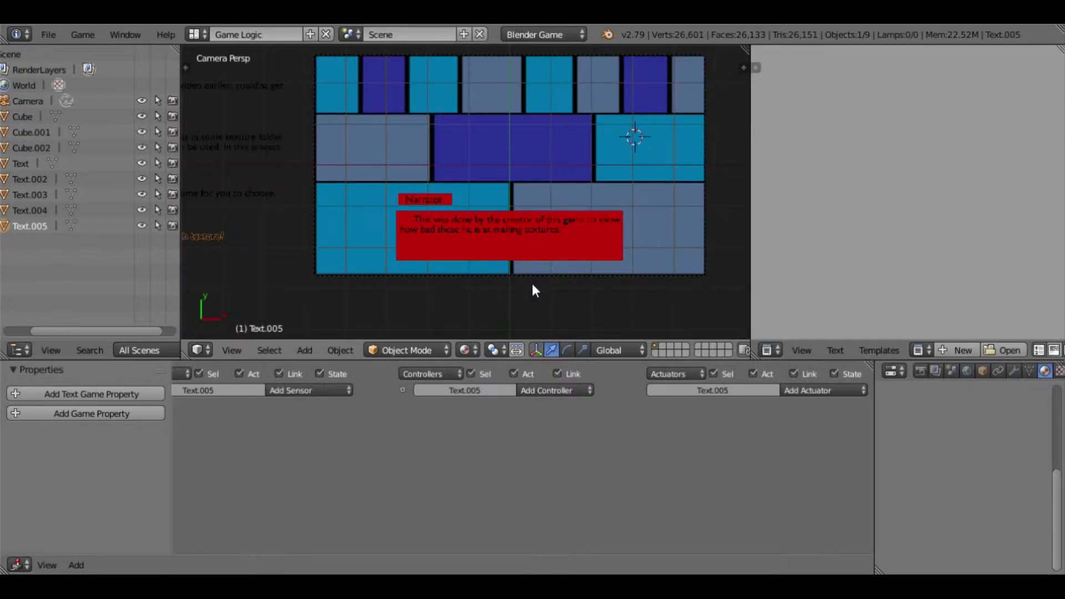
shift+middle_drag(520, 258, 484, 286)
scroll(484, 286, up, 1)
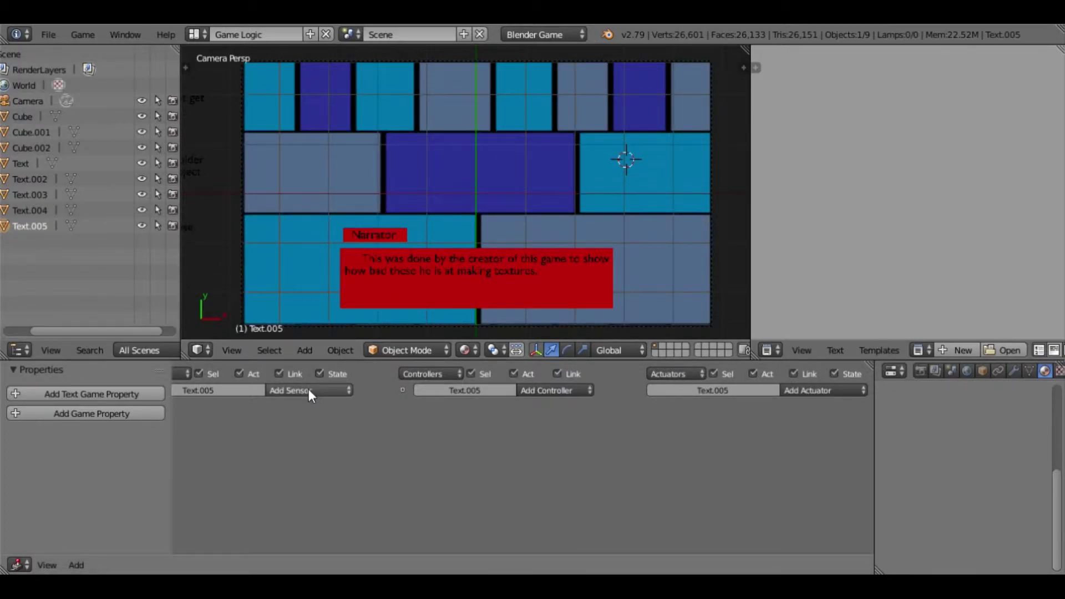
Add a Mouse sensor to the narration text over the red plates
right_click(409, 273)
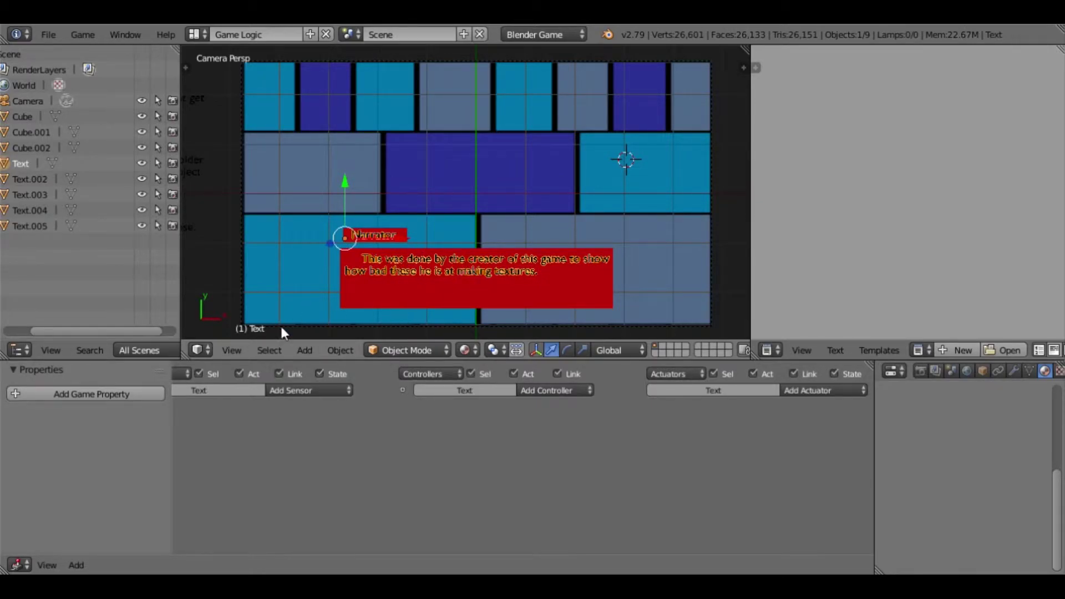
click(308, 393)
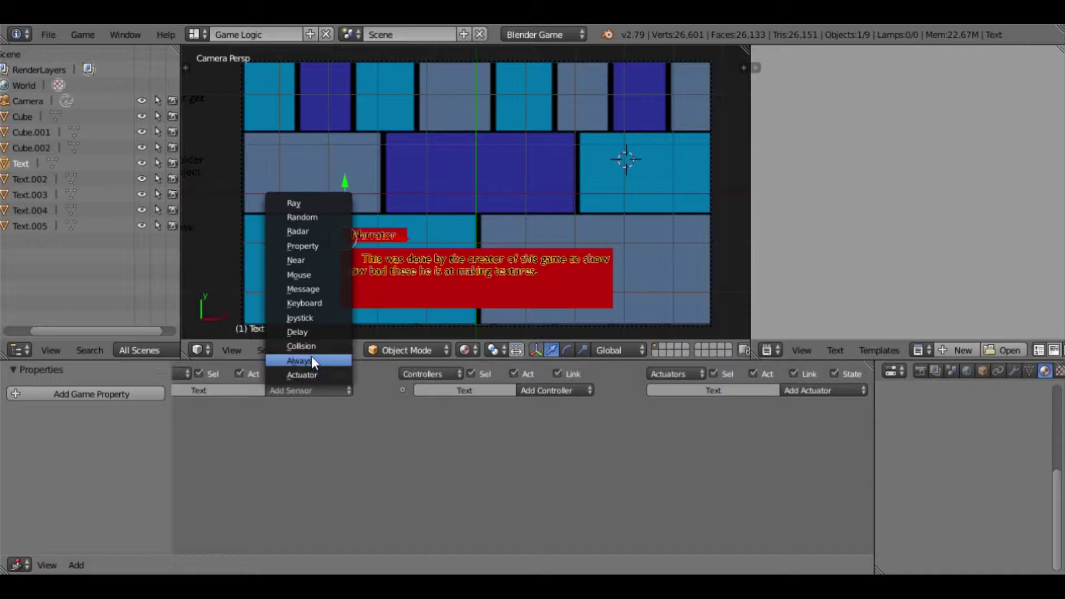
click(315, 275)
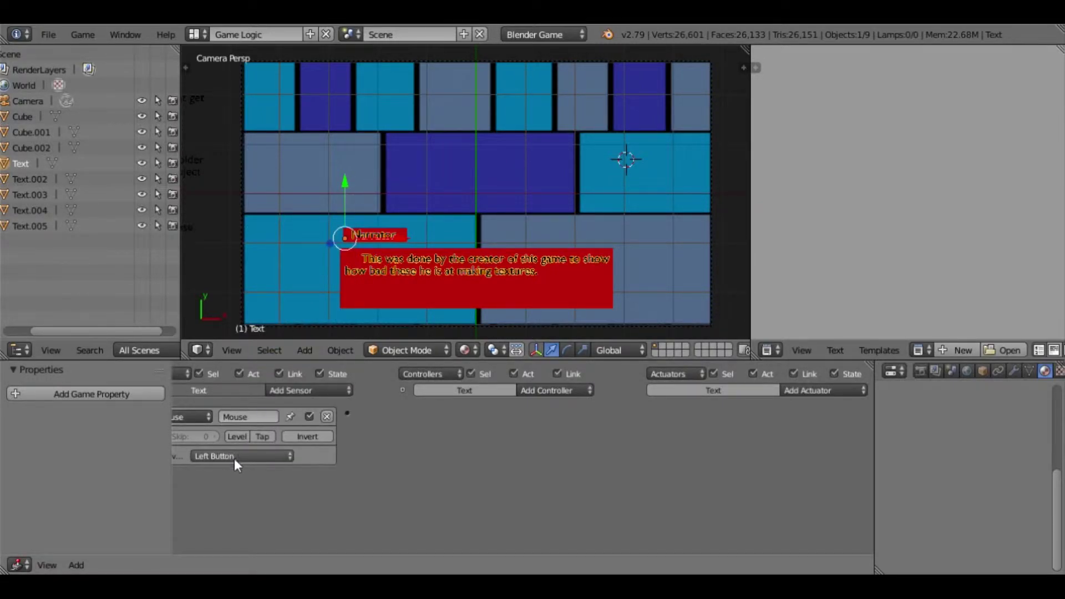
Add a State actuator to the plate text and show its controllers' visible and initial state settings
click(803, 392)
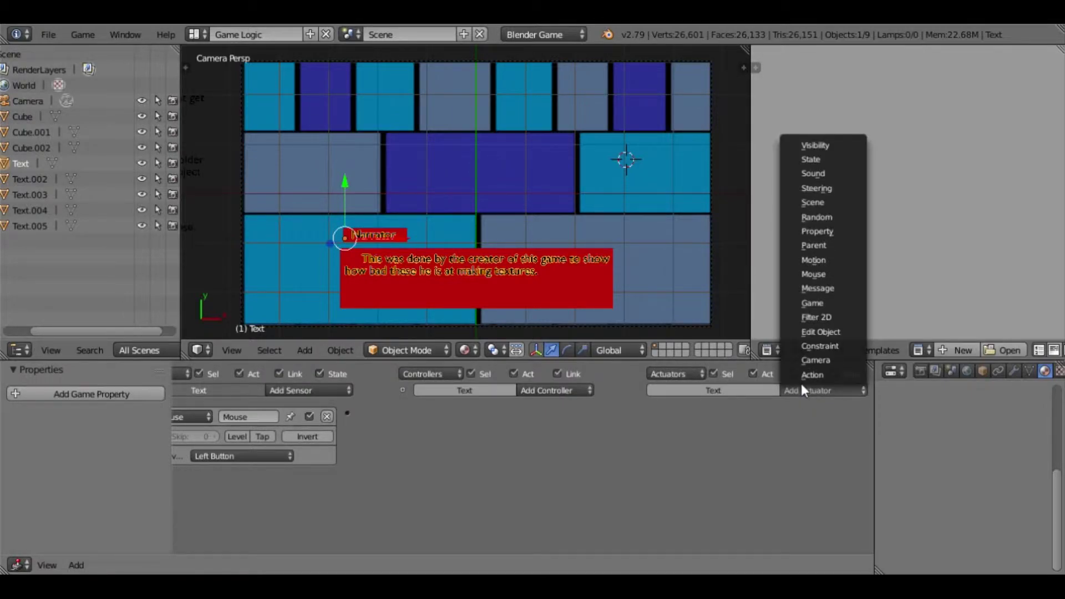
click(818, 162)
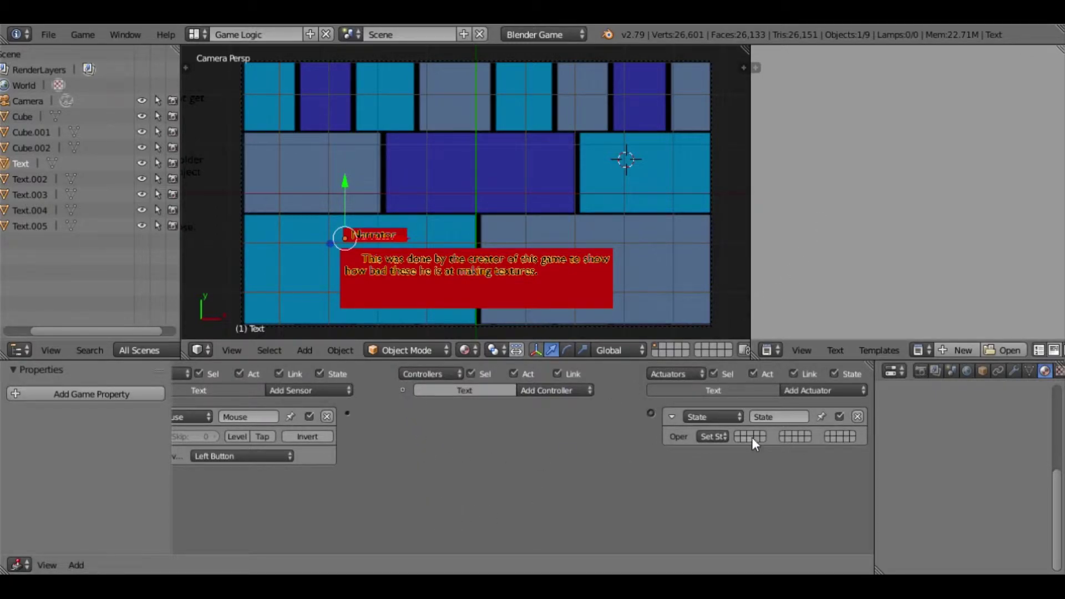
click(404, 389)
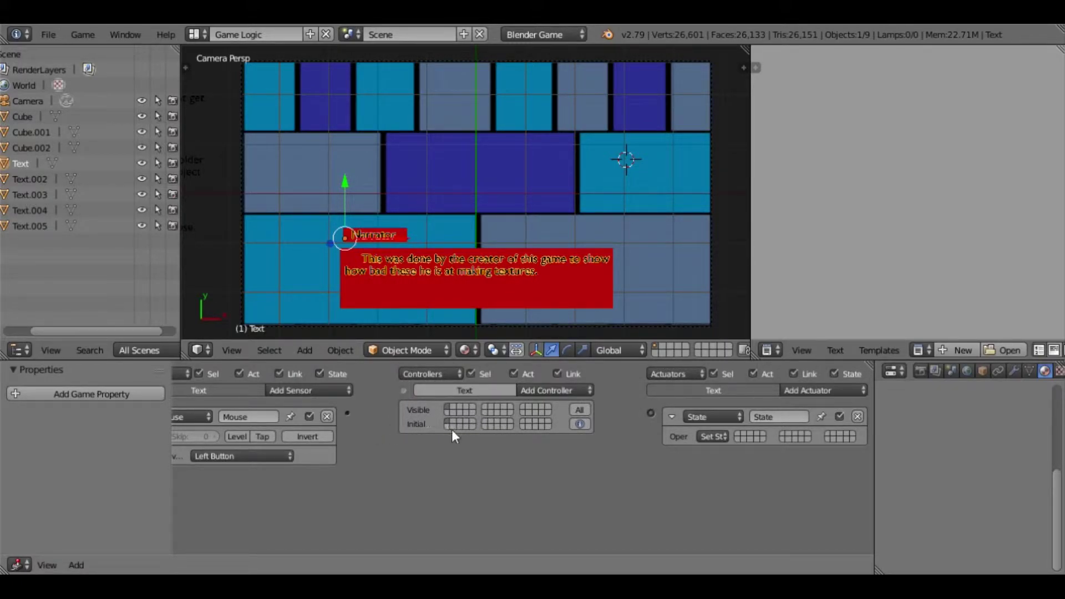
Add an Edit Object actuator to the plate text and set it to Replace Mesh
ctrl+scroll(382, 464, down, 2)
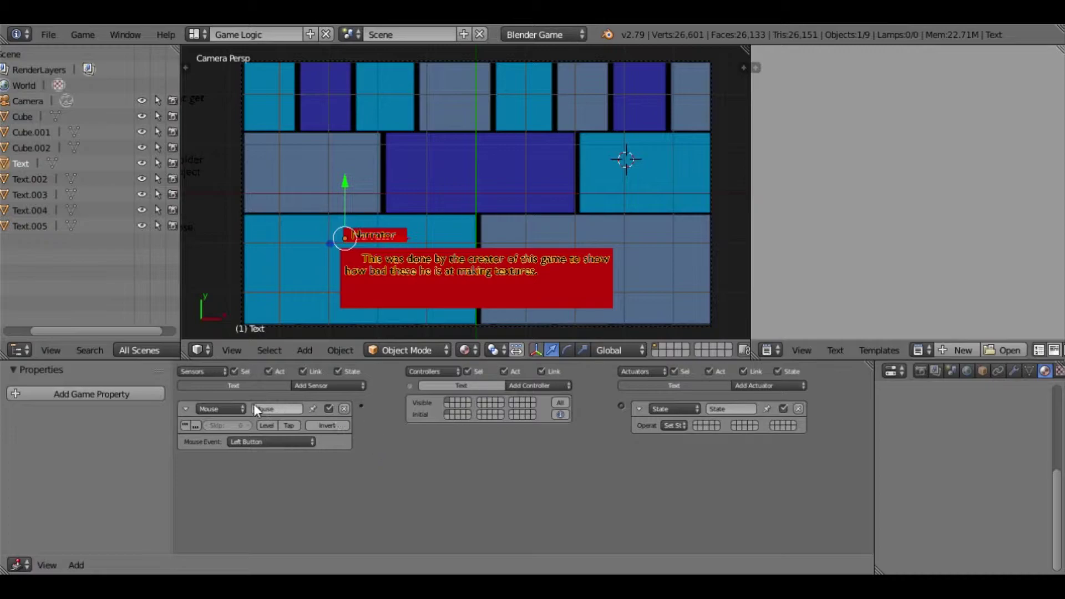
ctrl+scroll(467, 467, up, 2)
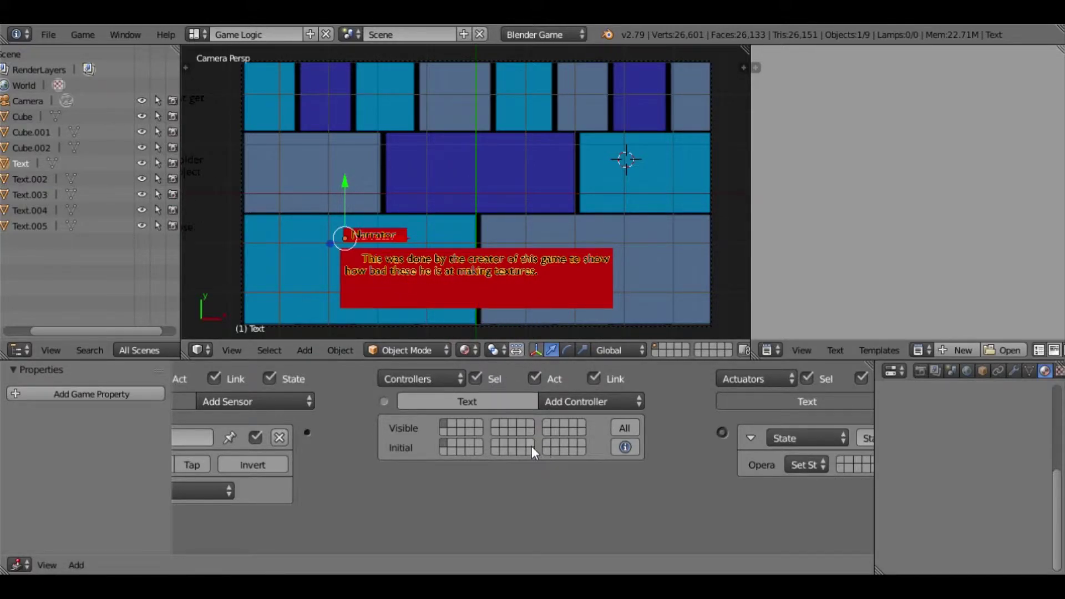
scroll(553, 425, down, 3)
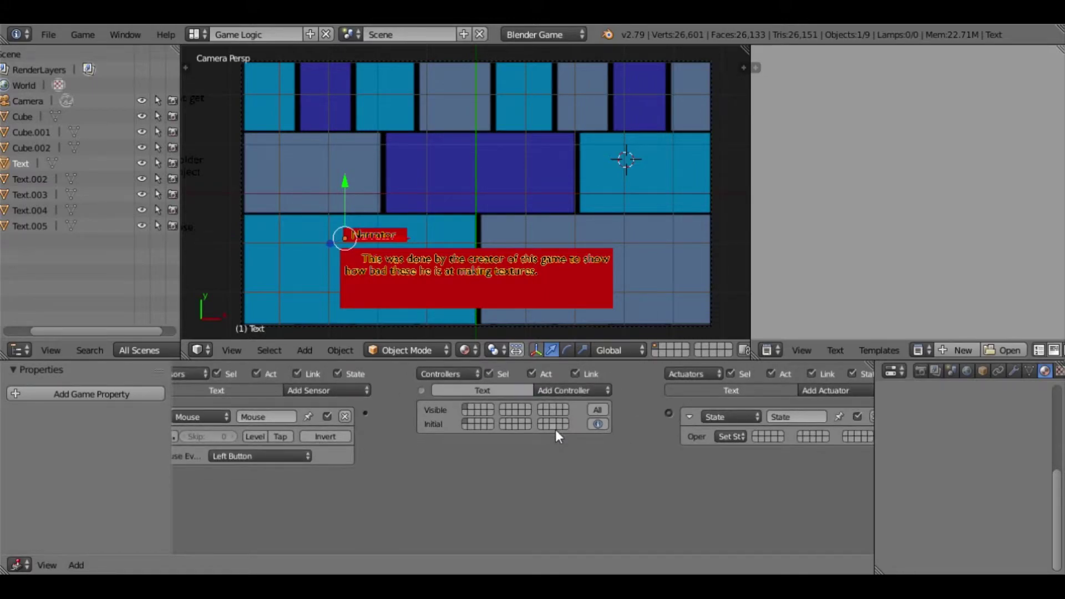
click(807, 388)
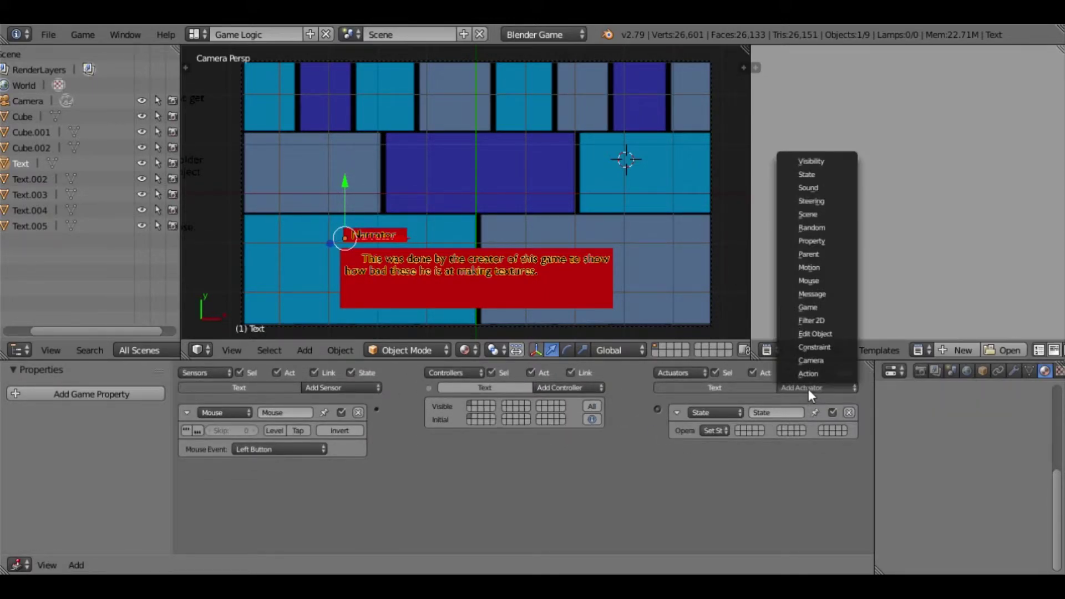
click(815, 333)
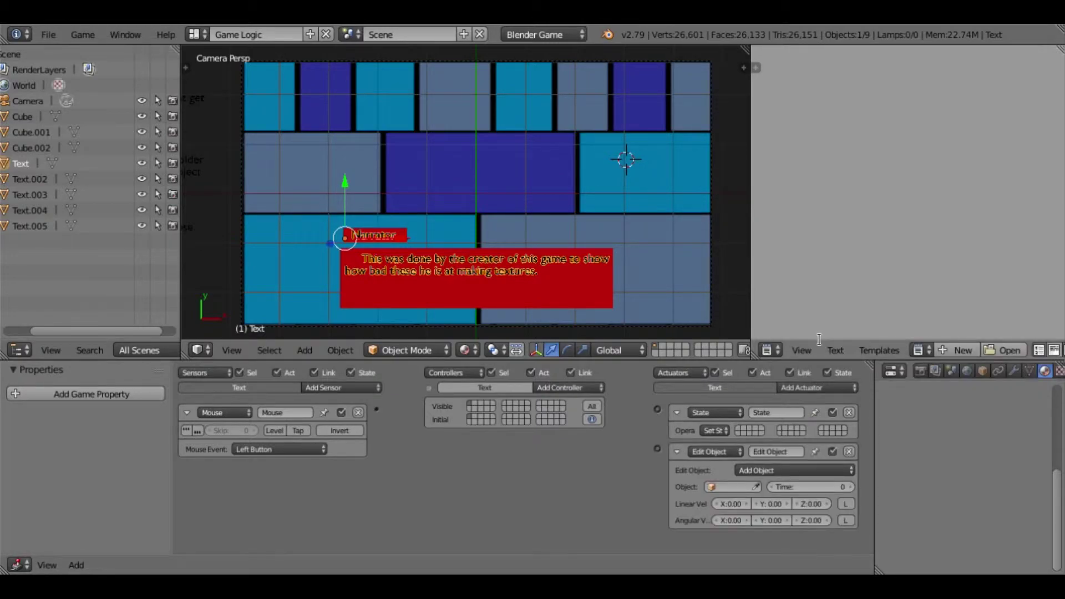
click(779, 471)
click(772, 433)
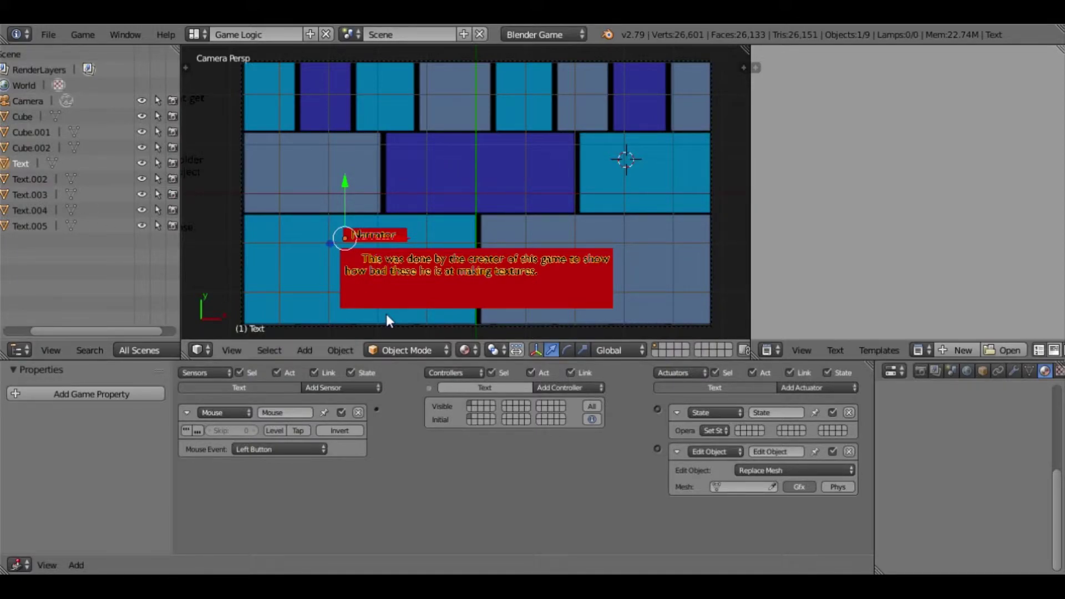
Set the State actuator's target to state 2 and choose CUText.002 as the replacement mesh
click(742, 430)
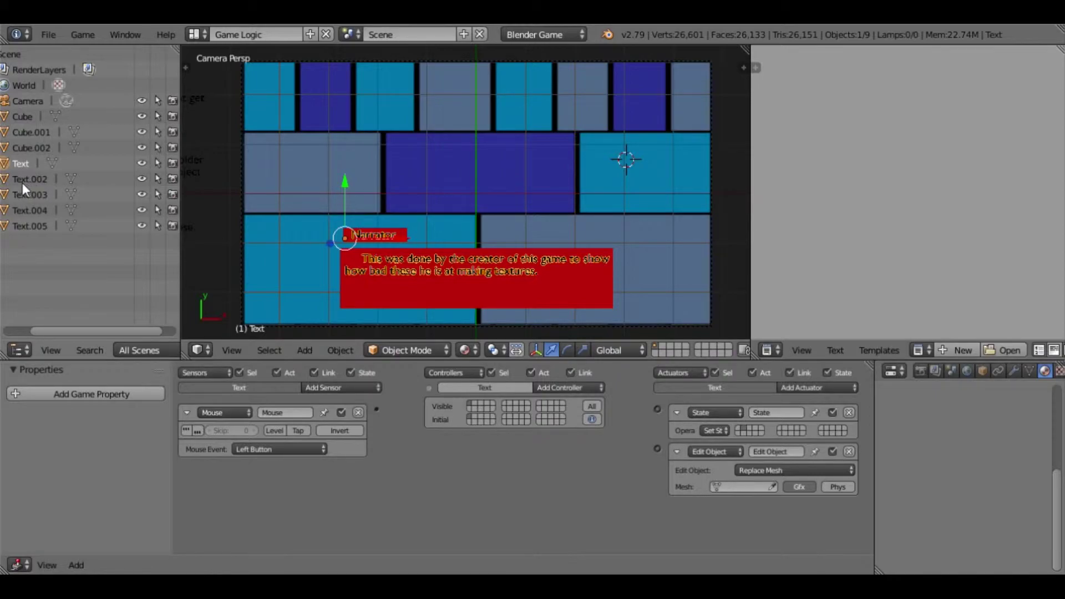
click(717, 487)
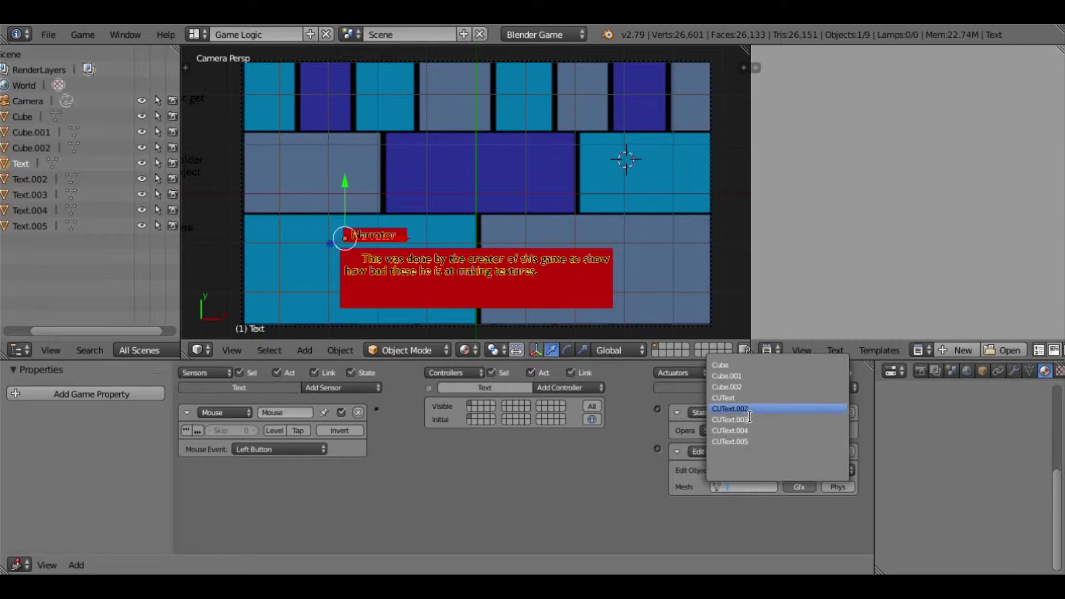
click(767, 413)
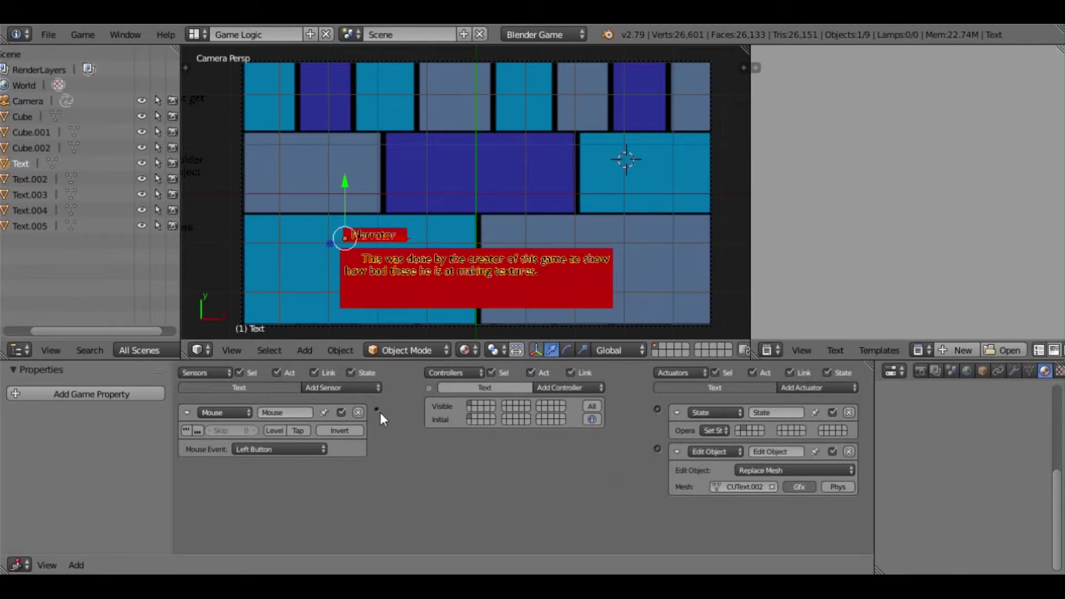
Link the Mouse sensor through an And controller to both the State and Edit Object actuators
drag(377, 409, 656, 410)
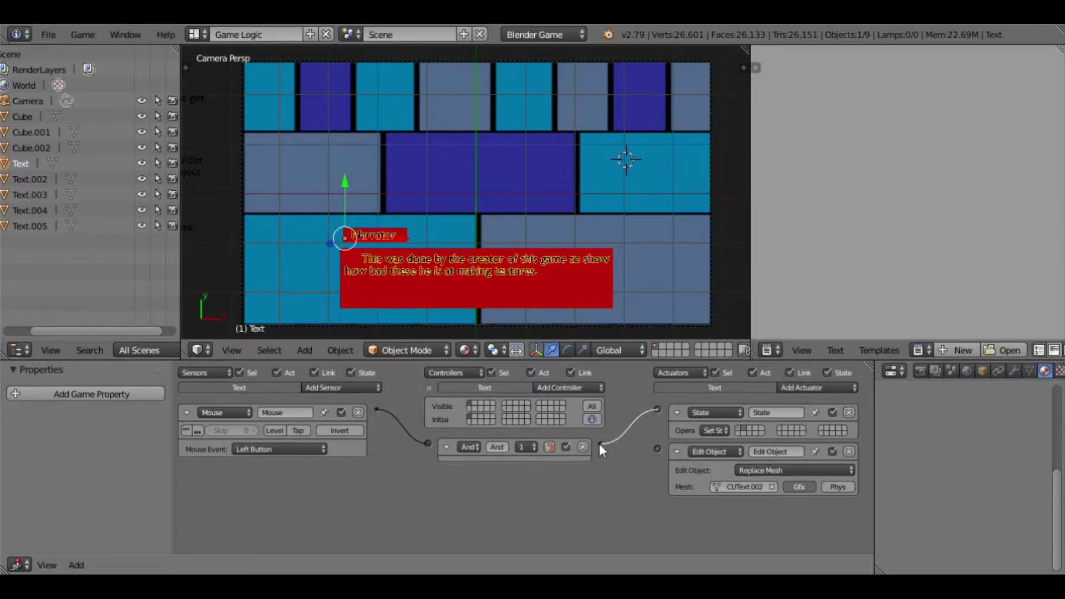
drag(600, 443, 657, 449)
Run the game in the embedded player, advance the narration with one mouse click, and quit the preview
click(922, 370)
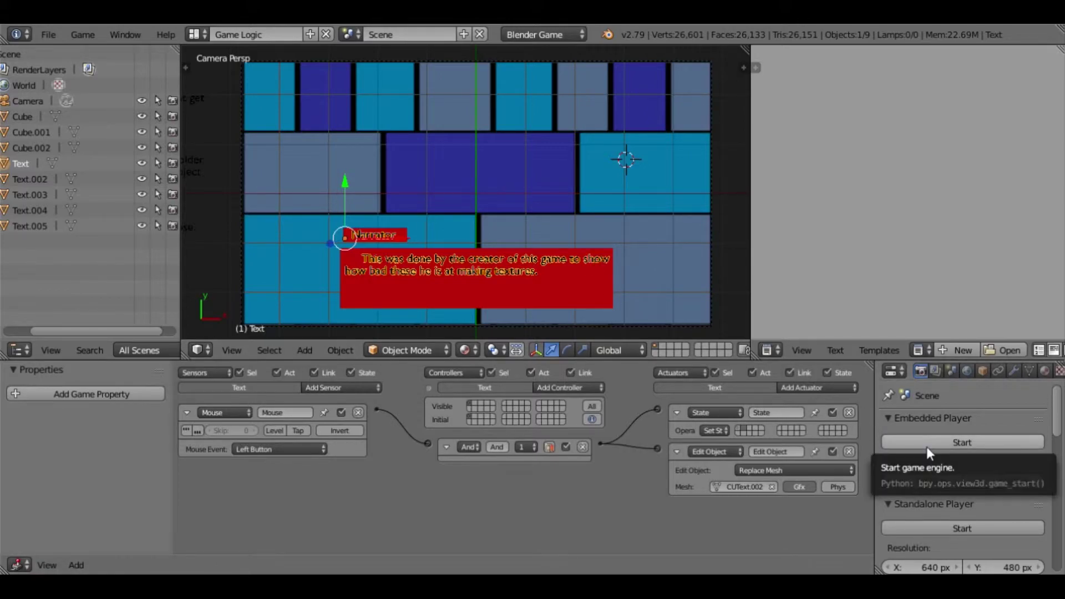
click(943, 443)
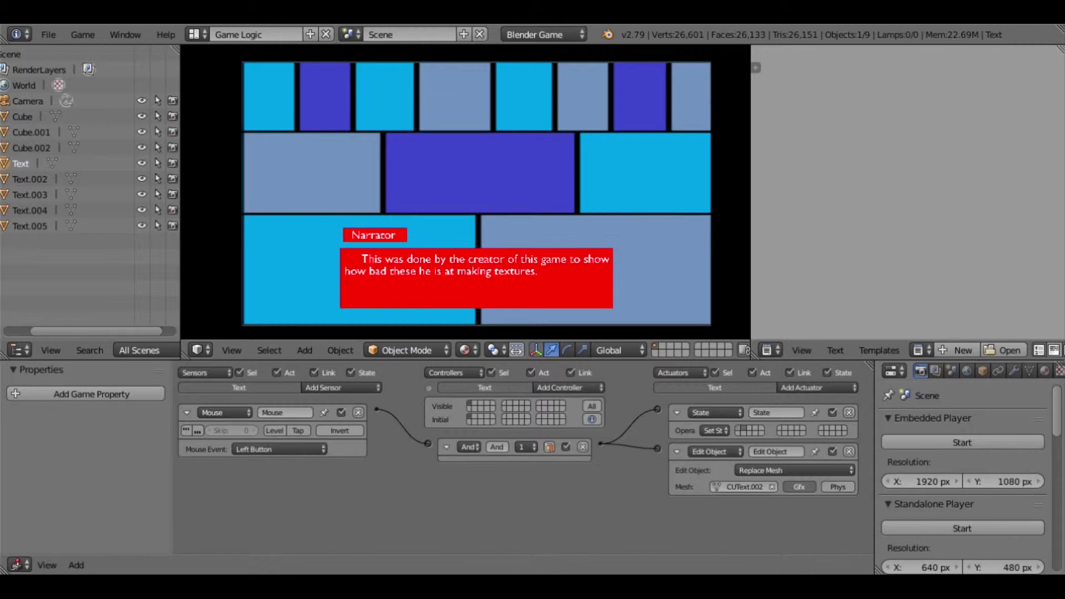
click(477, 193)
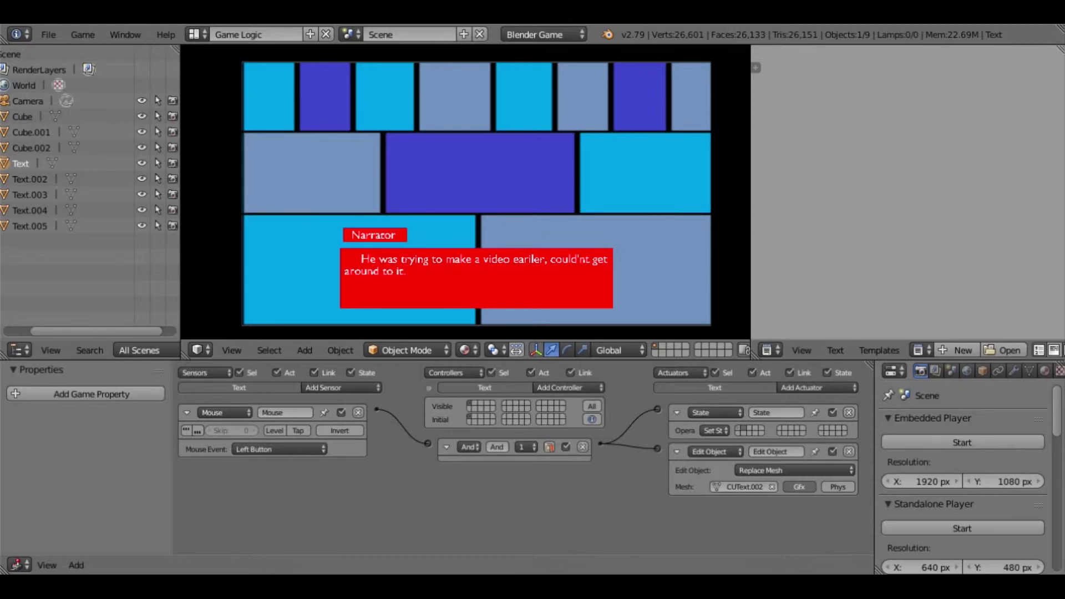
key(Escape)
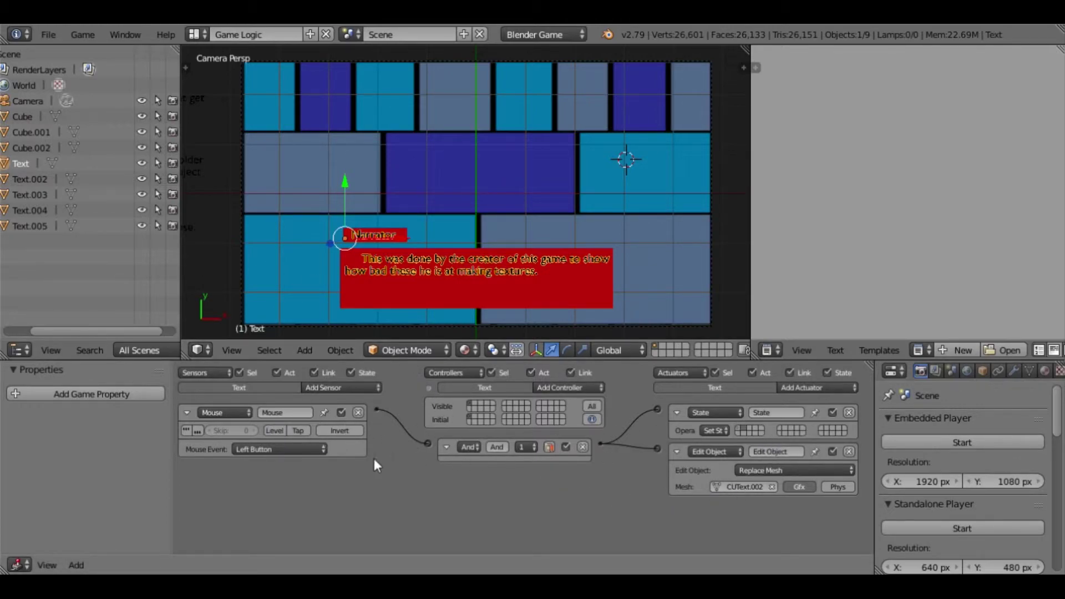
Switch the plate text's visible controller state to state 2
scroll(194, 222, down, 4)
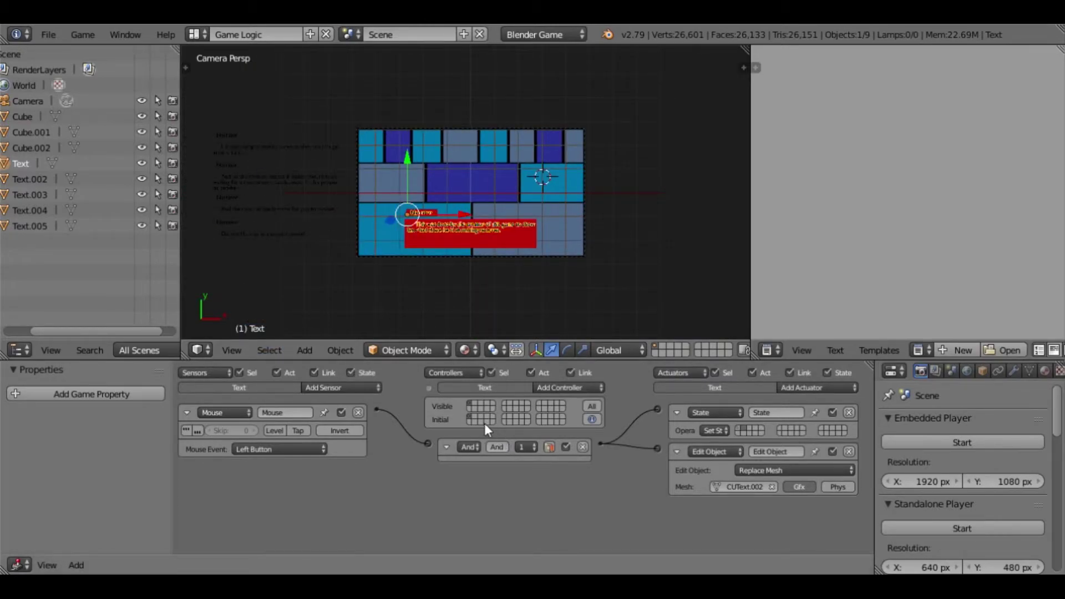
scroll(426, 251, up, 3)
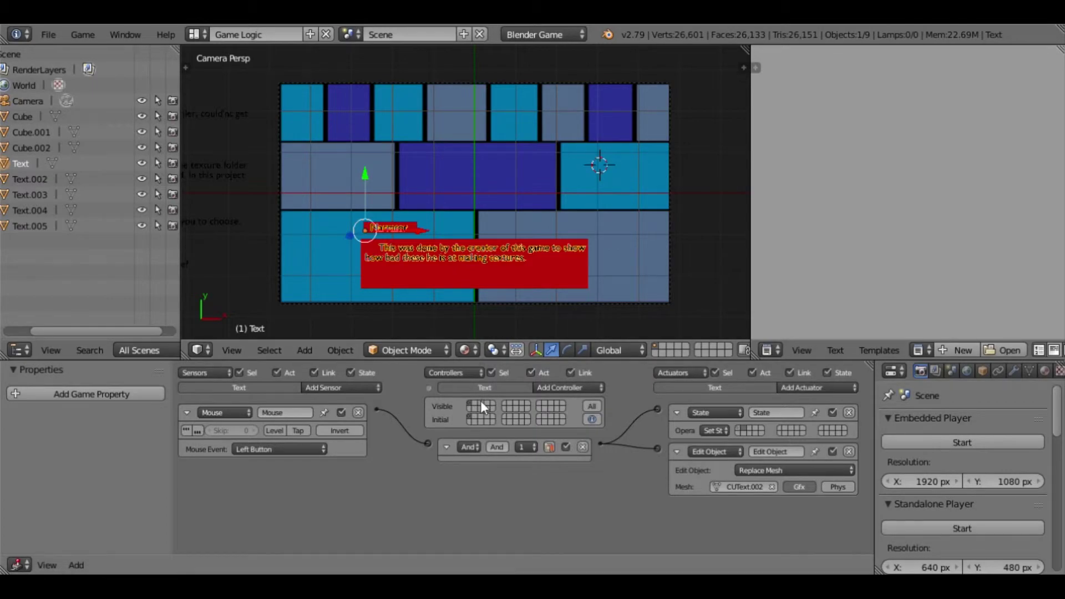
click(477, 403)
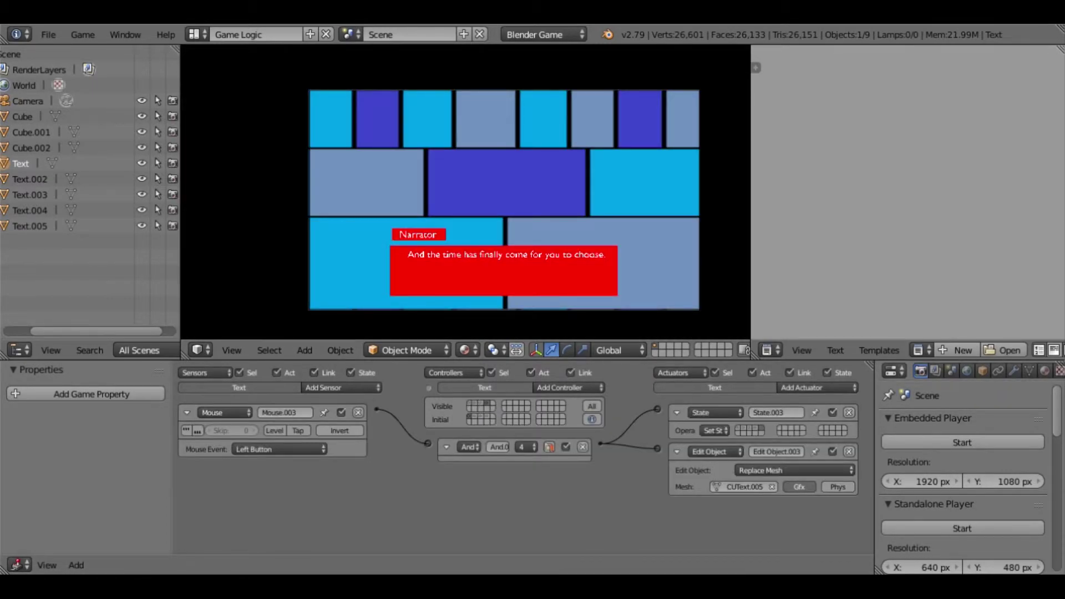
End the running game preview and launch the game in the standalone player
key(Escape)
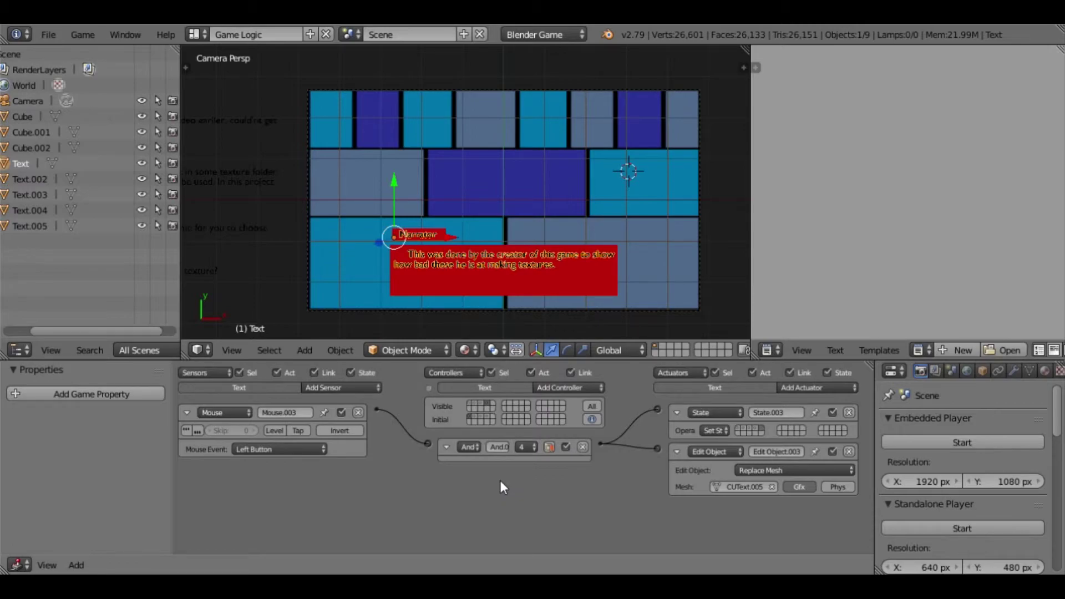
scroll(976, 507, down, 3)
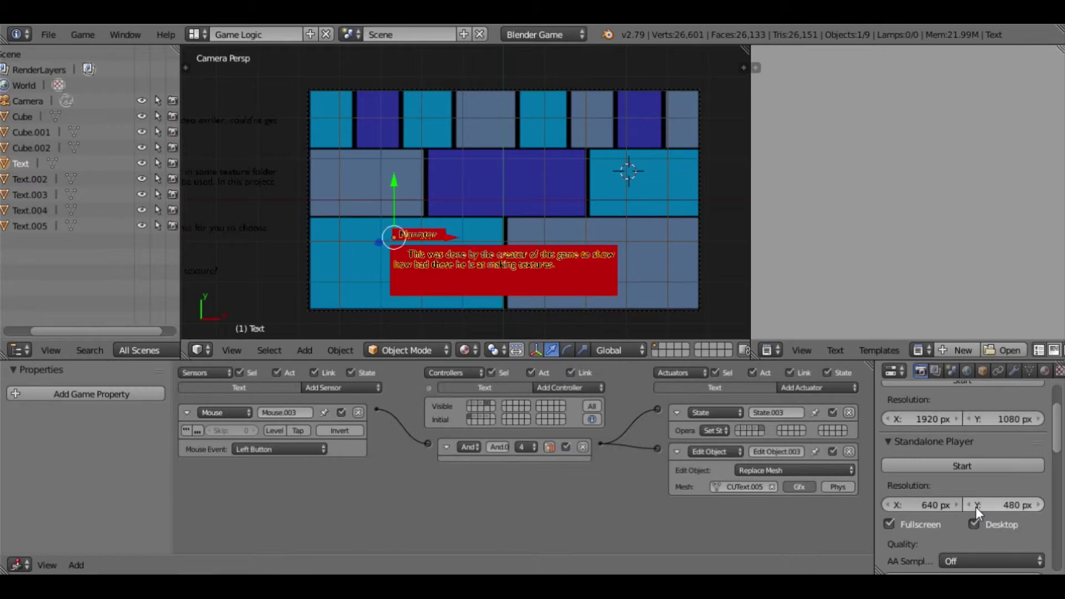
scroll(976, 507, down, 2)
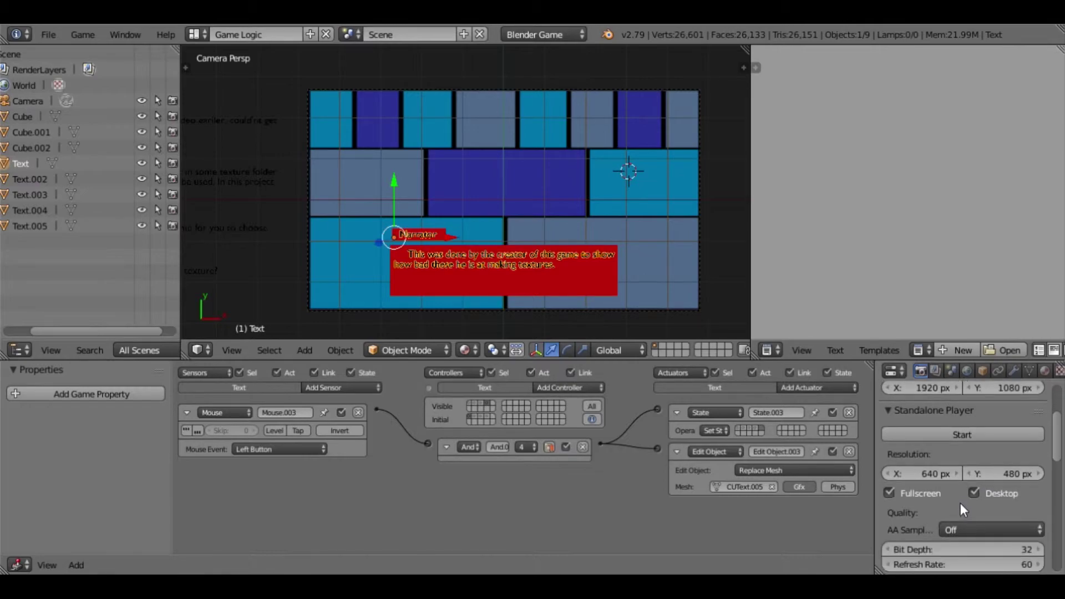
click(958, 433)
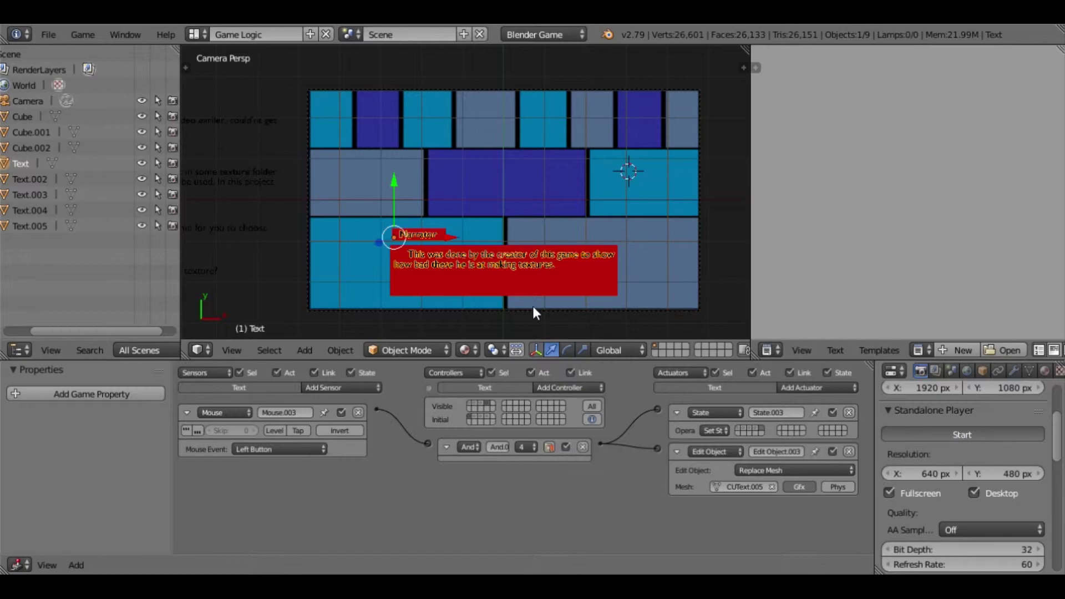